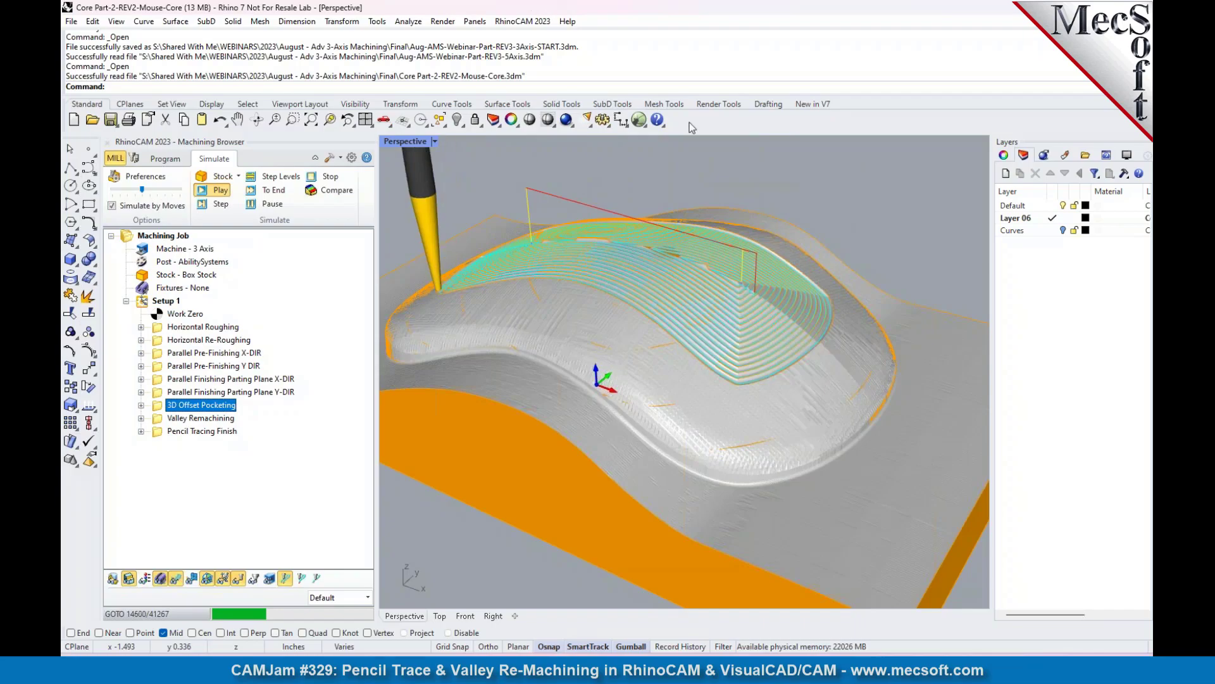
Step: Stop the running 3D Offset Pocketing cut simulation after inspecting the machined top surface of the core
{"action": "scroll", "coordinate": [721, 283], "scroll_direction": "up", "scroll_amount": 5}
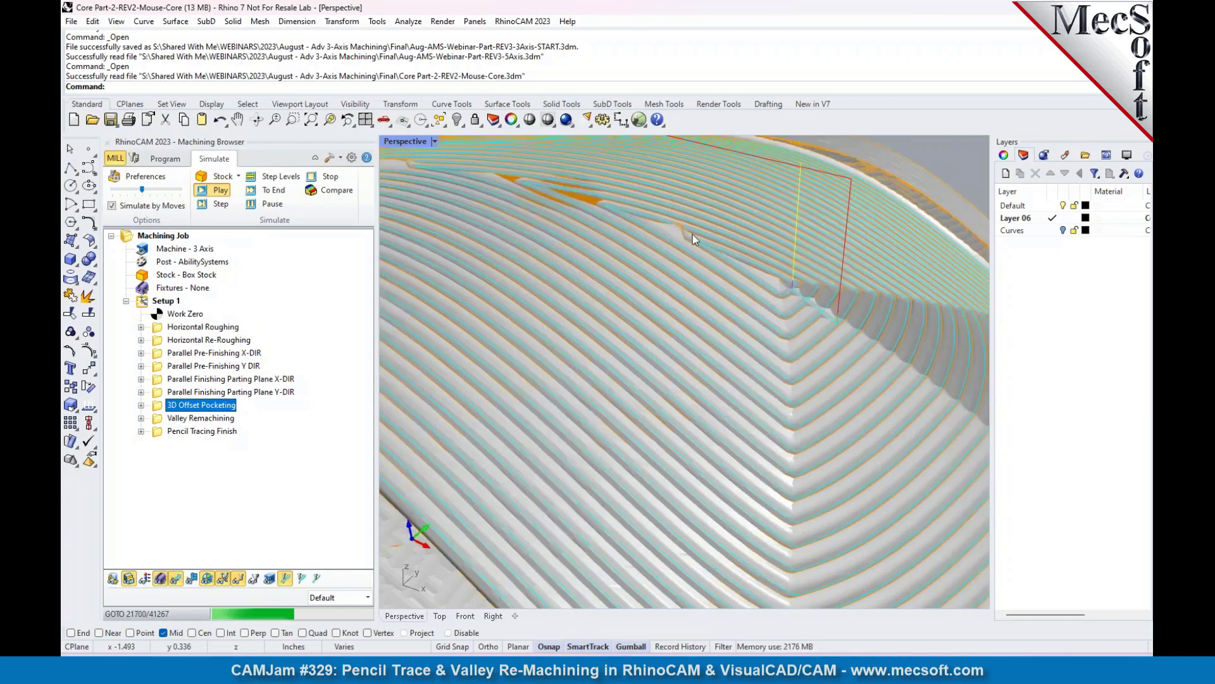
{"action": "scroll", "coordinate": [775, 291], "scroll_direction": "down", "scroll_amount": 5}
{"action": "scroll", "coordinate": [764, 324], "scroll_direction": "down", "scroll_amount": 3}
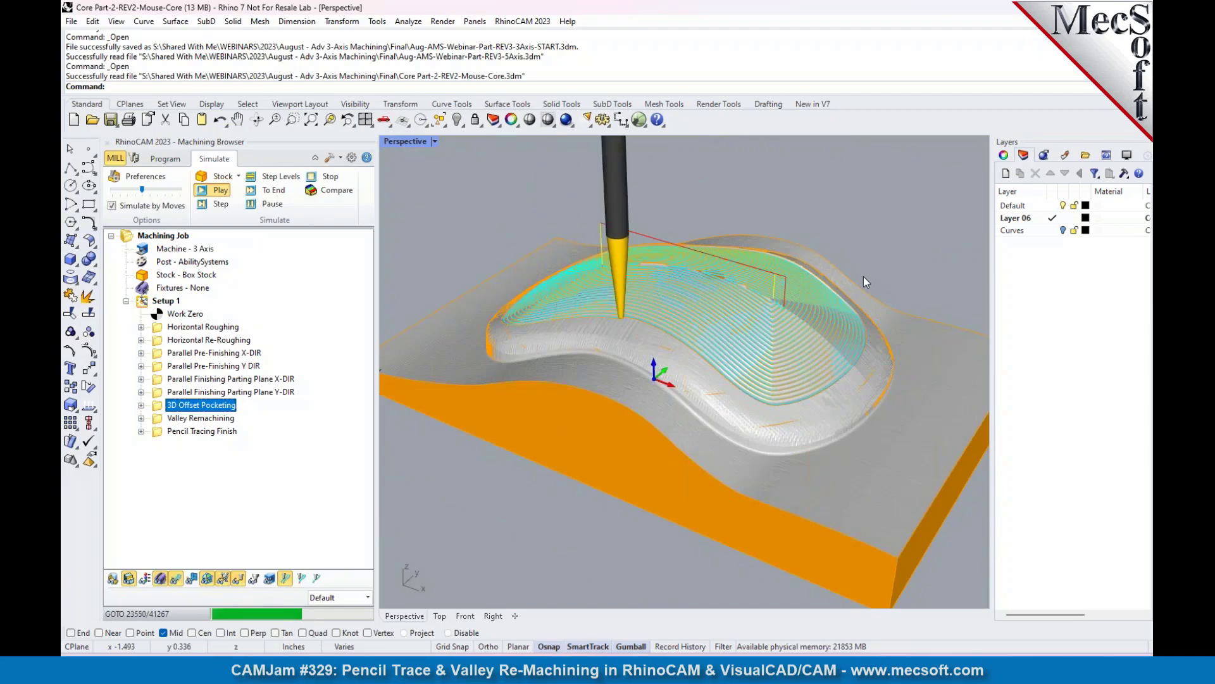
{"action": "left_click", "coordinate": [273, 203]}
{"action": "left_click", "coordinate": [330, 178]}
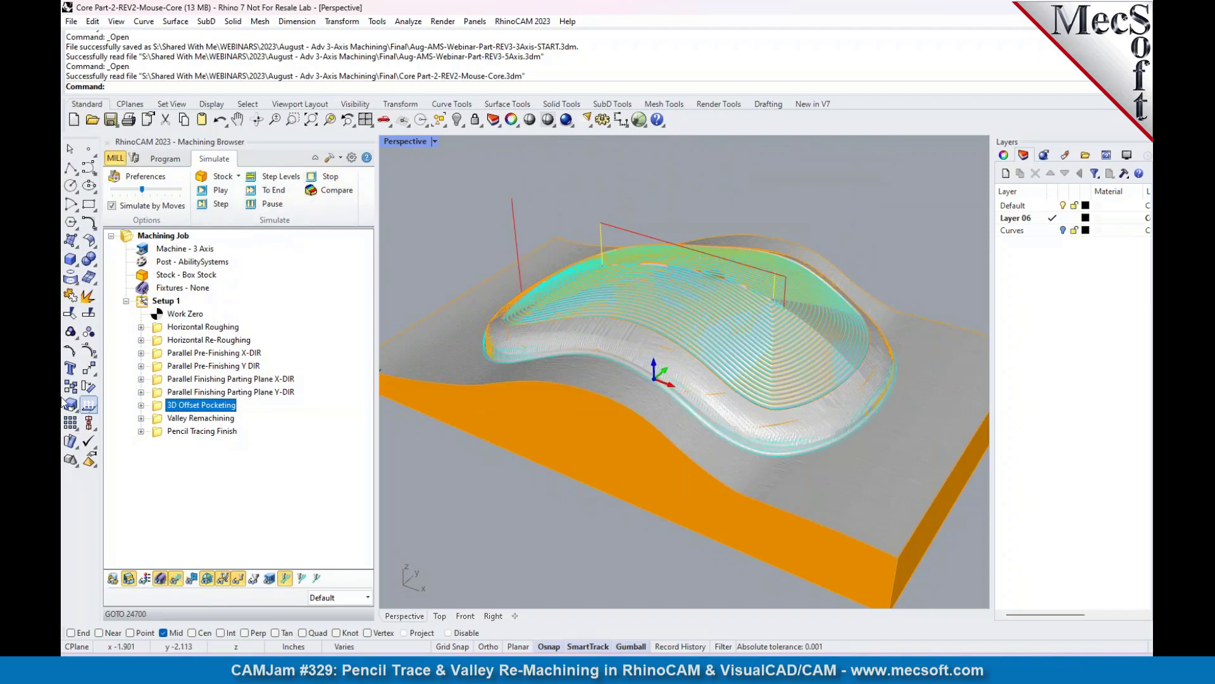
Step: Display the Valley Remachining toolpath on the part model and inspect it around the base of the mouse shape
{"action": "left_click", "coordinate": [162, 422]}
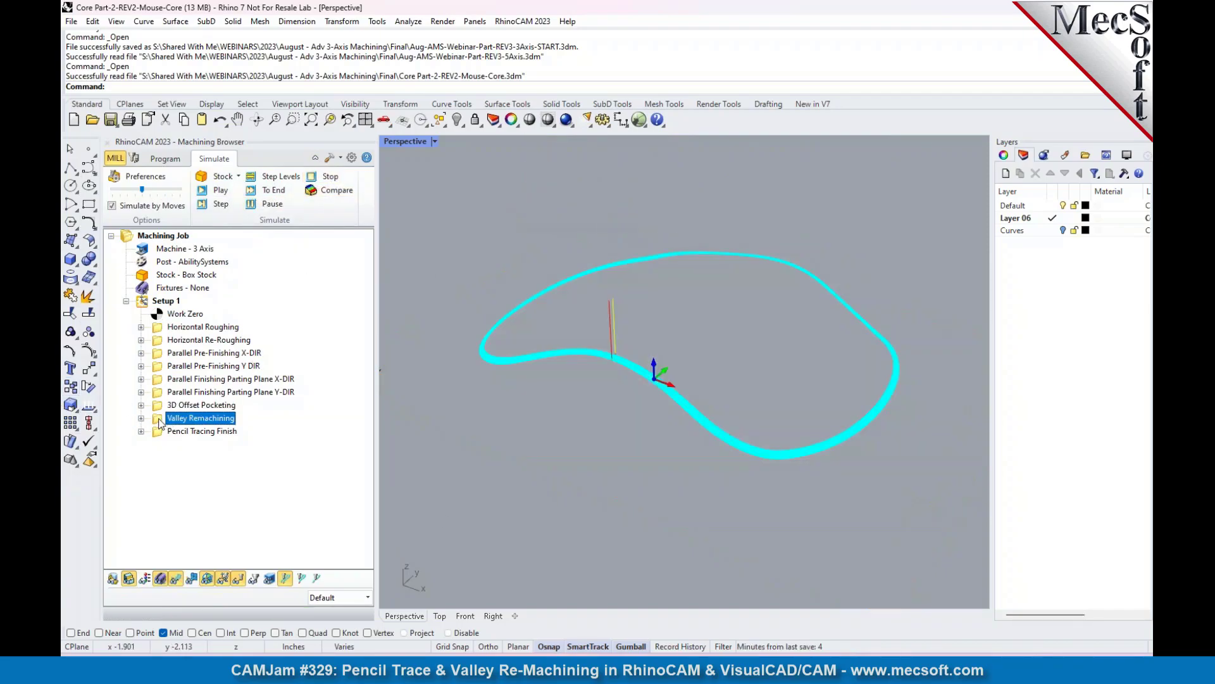
{"action": "left_click", "coordinate": [168, 162]}
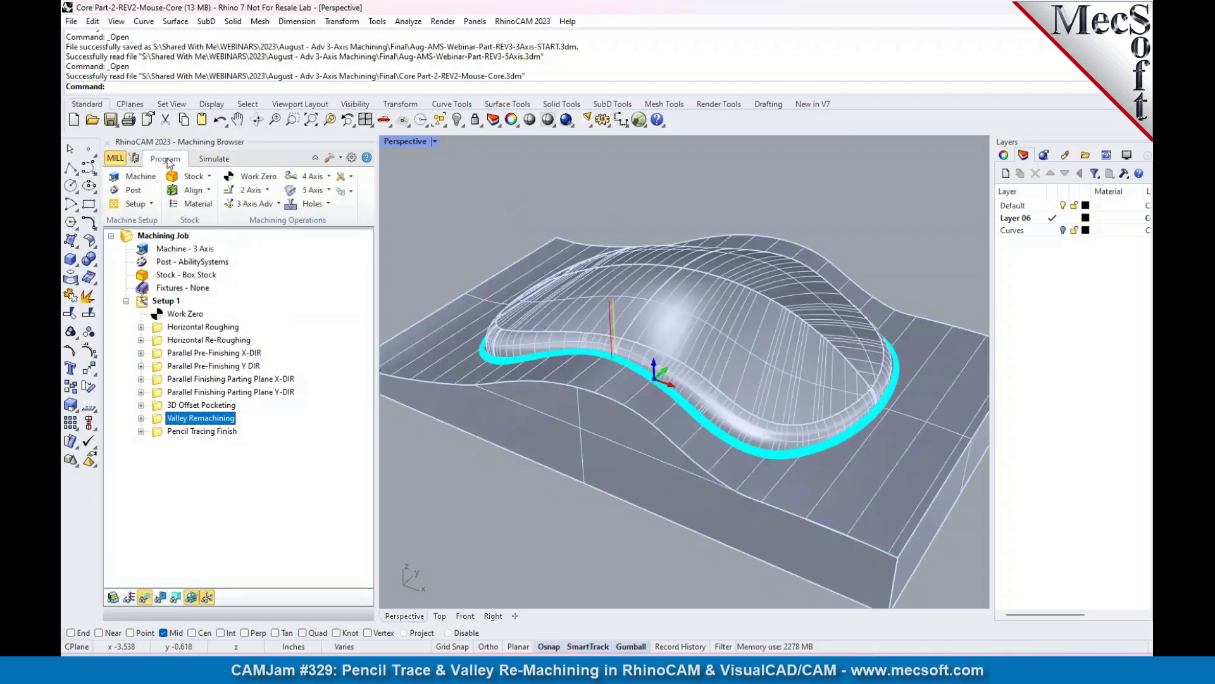
{"action": "scroll", "coordinate": [505, 363], "scroll_direction": "up", "scroll_amount": 5}
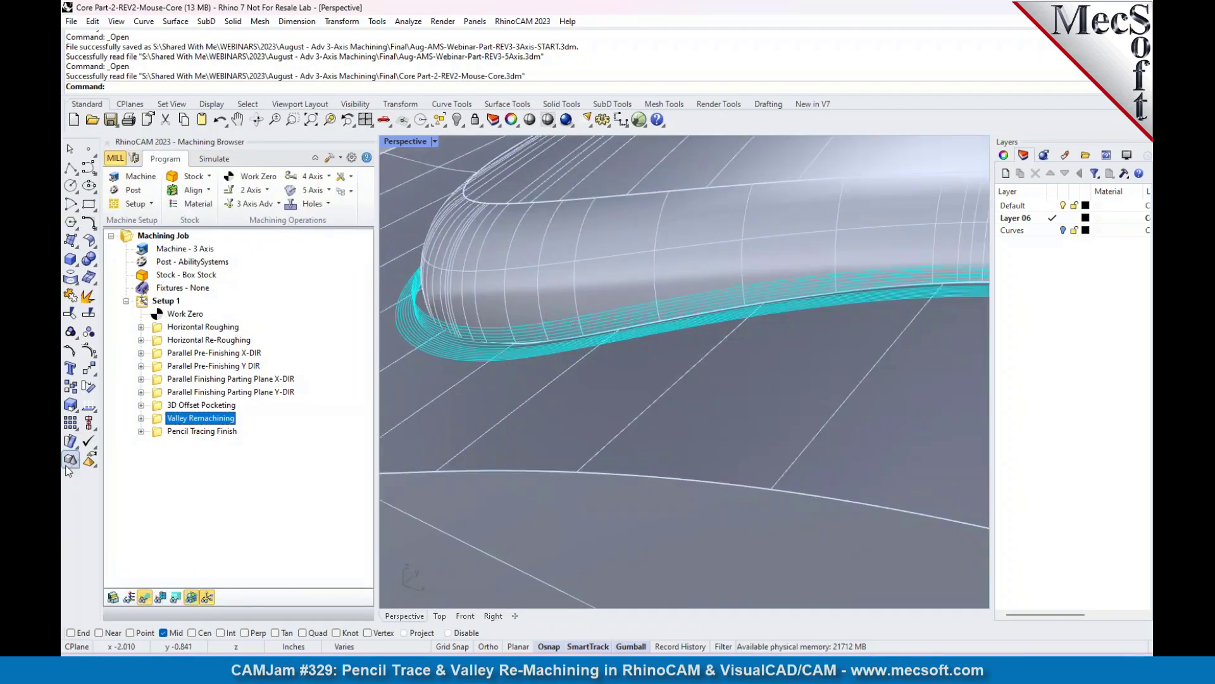
Step: Open the Valley Remachining operation's settings and examine the valley where the mouse shape meets the parting surface
{"action": "left_click", "coordinate": [162, 420]}
{"action": "double_click", "coordinate": [162, 423]}
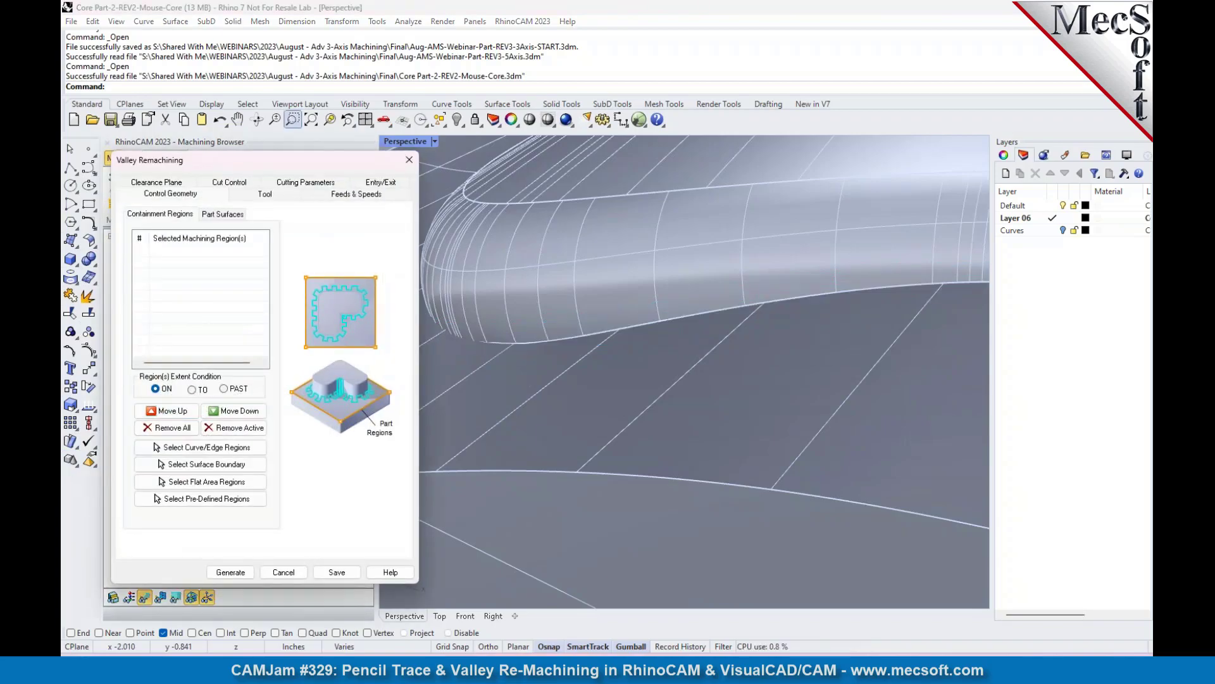
{"action": "left_click_drag", "start_coordinate": [302, 156], "coordinate": [285, 110]}
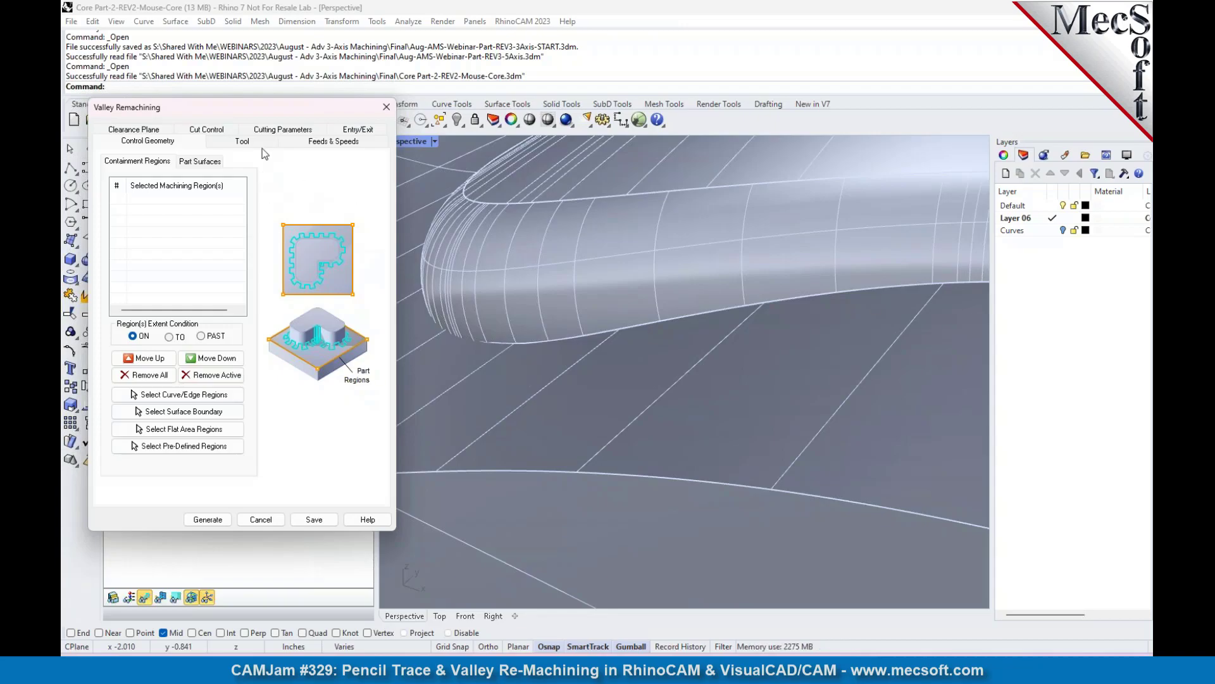
{"action": "left_click_drag", "start_coordinate": [245, 106], "coordinate": [251, 99]}
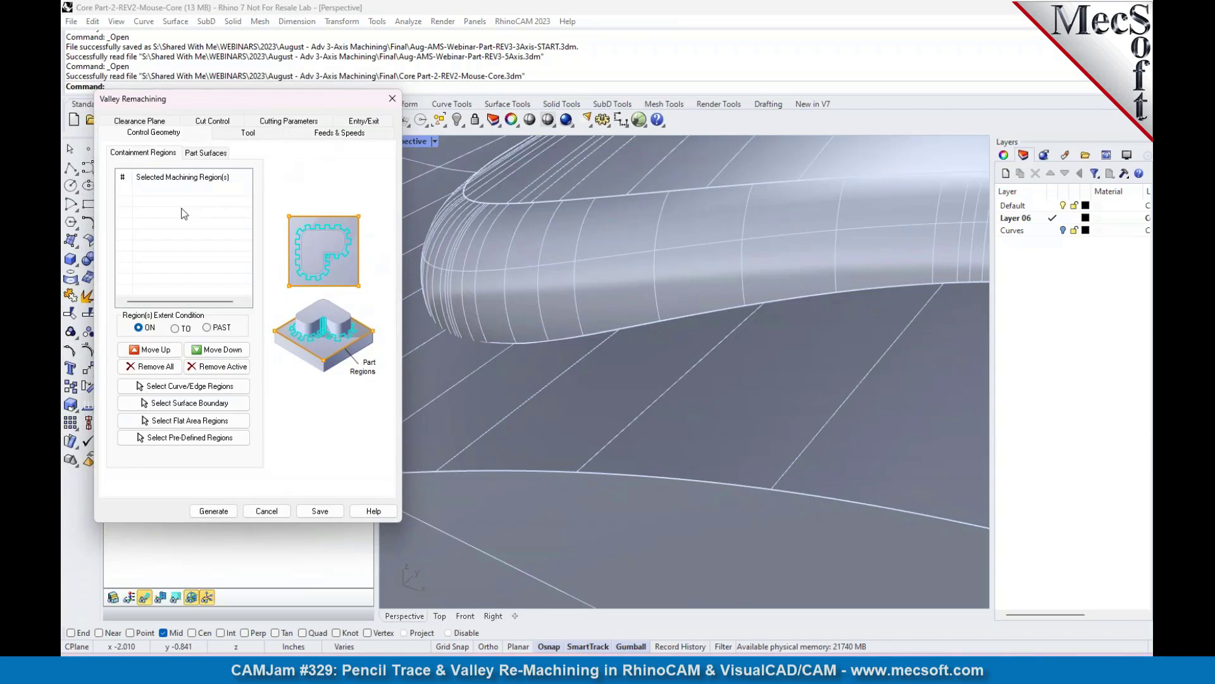
{"action": "scroll", "coordinate": [592, 339], "scroll_direction": "down", "scroll_amount": 5}
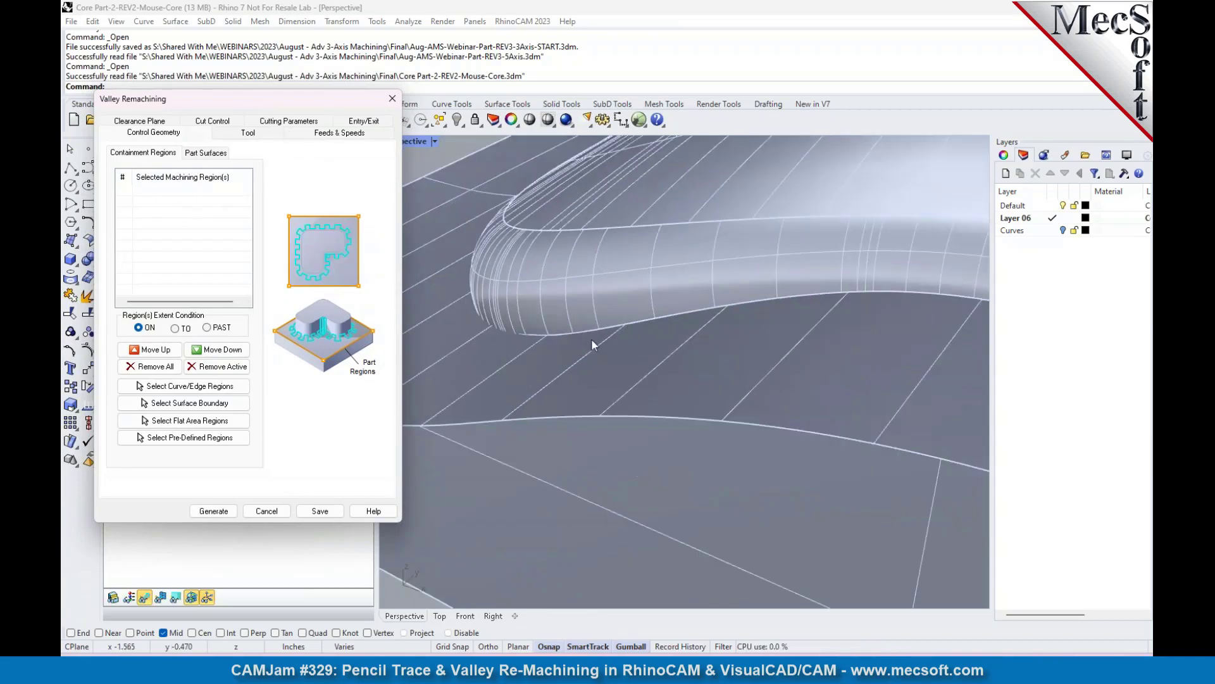
{"action": "scroll", "coordinate": [565, 332], "scroll_direction": "down", "scroll_amount": 3}
{"action": "right_click_drag", "start_coordinate": [797, 340], "coordinate": [678, 309]}
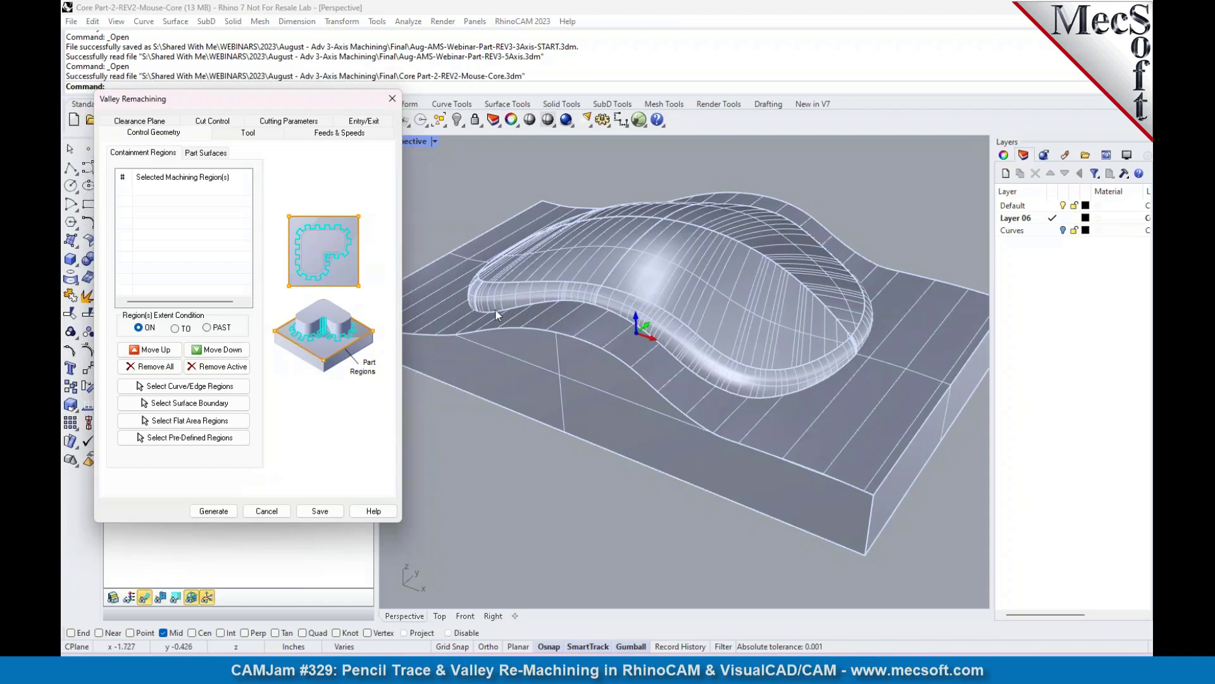
{"action": "scroll", "coordinate": [495, 309], "scroll_direction": "up", "scroll_amount": 8}
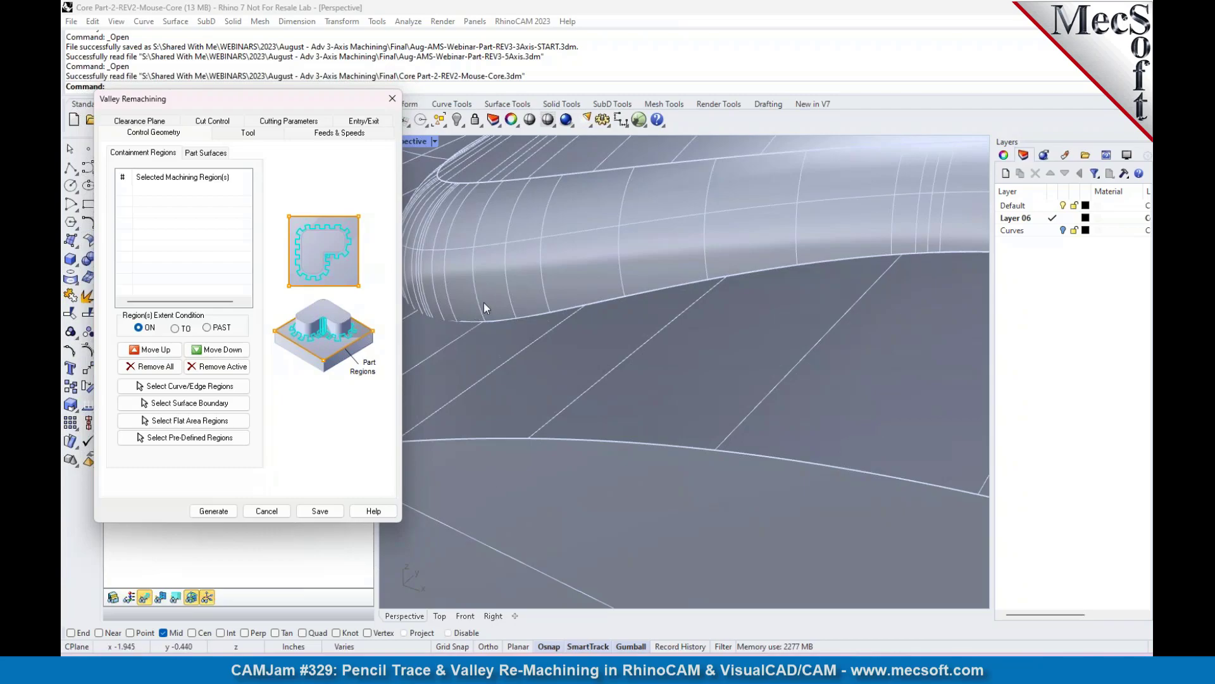
{"action": "scroll", "coordinate": [636, 272], "scroll_direction": "down", "scroll_amount": 3}
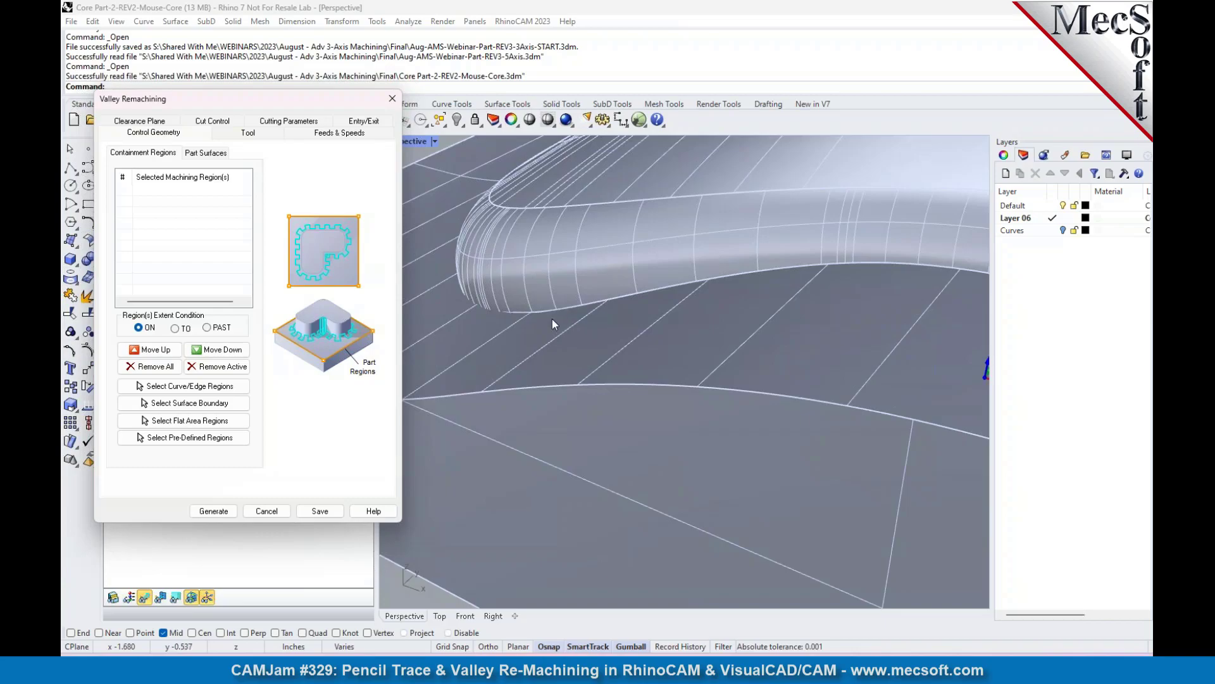
Step: Check the Valley Remachining operation's tool and set its global Intol and Outol to 0.001
{"action": "left_click", "coordinate": [250, 134]}
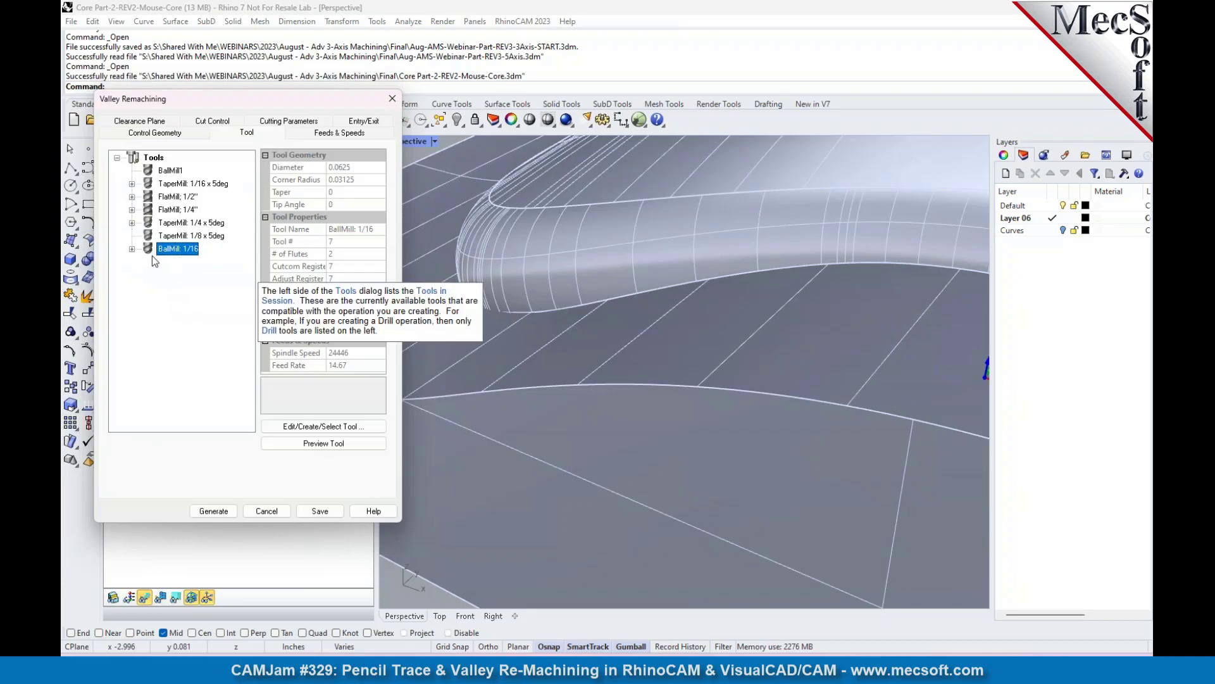
{"action": "left_click", "coordinate": [142, 122]}
{"action": "left_click", "coordinate": [215, 134]}
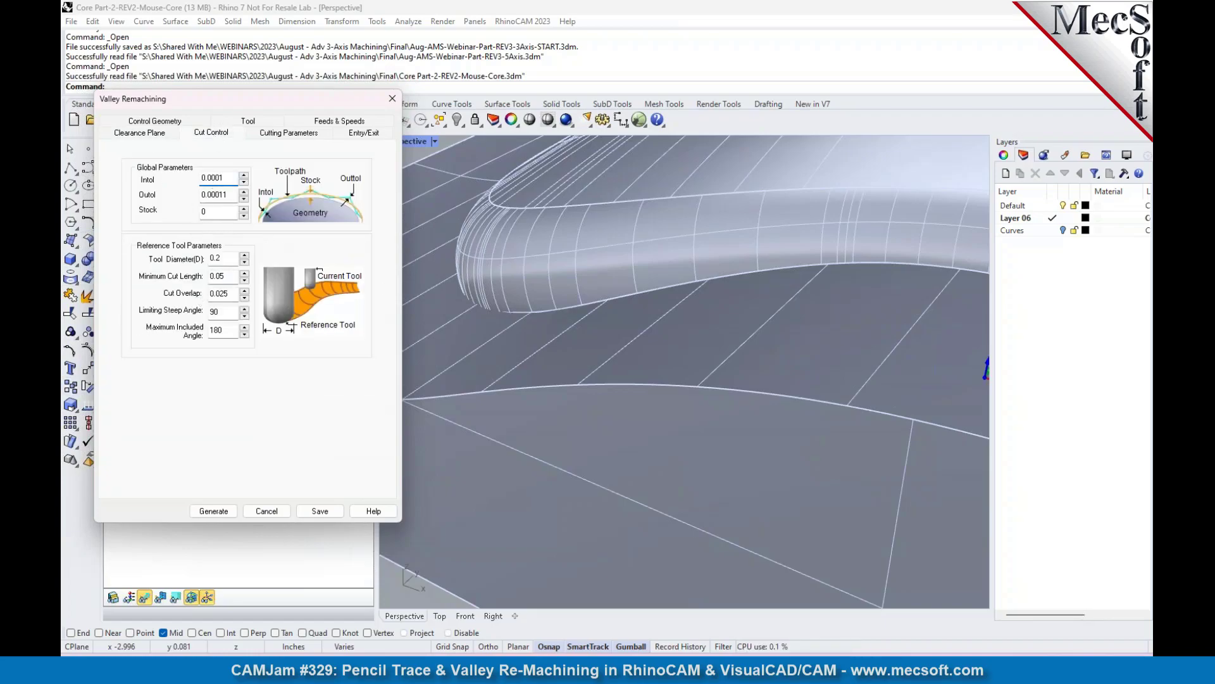
{"action": "left_click", "coordinate": [220, 194]}
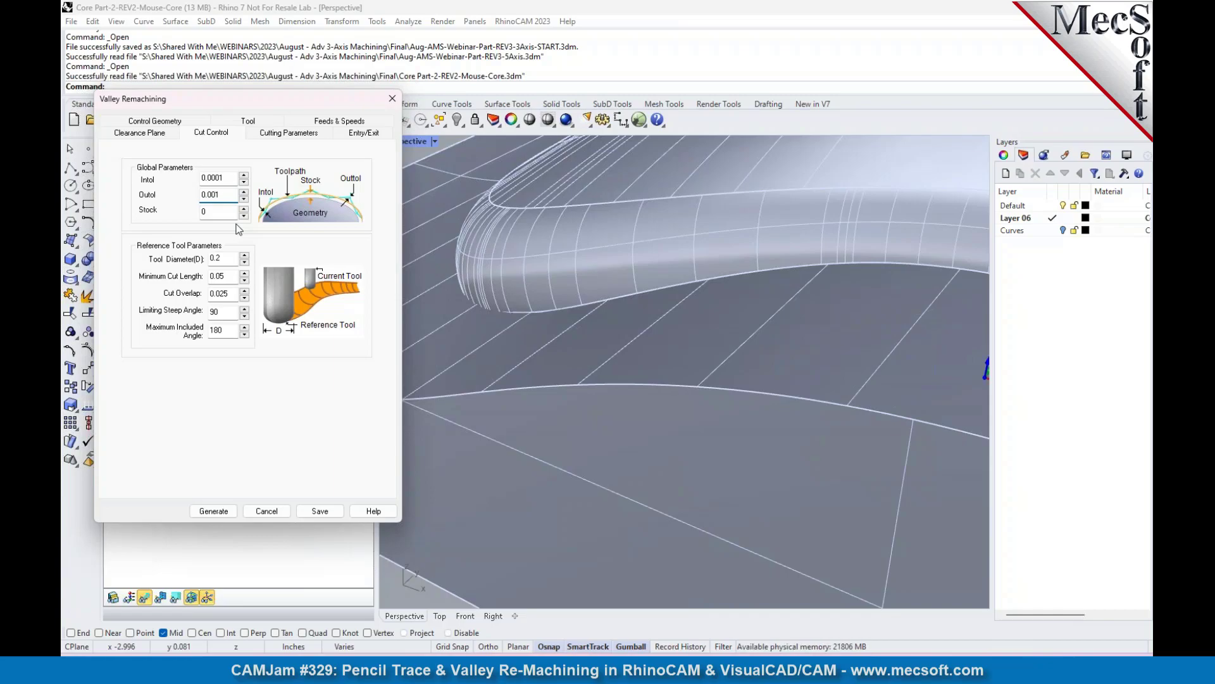
{"action": "mouse_move", "coordinate": [222, 174]}
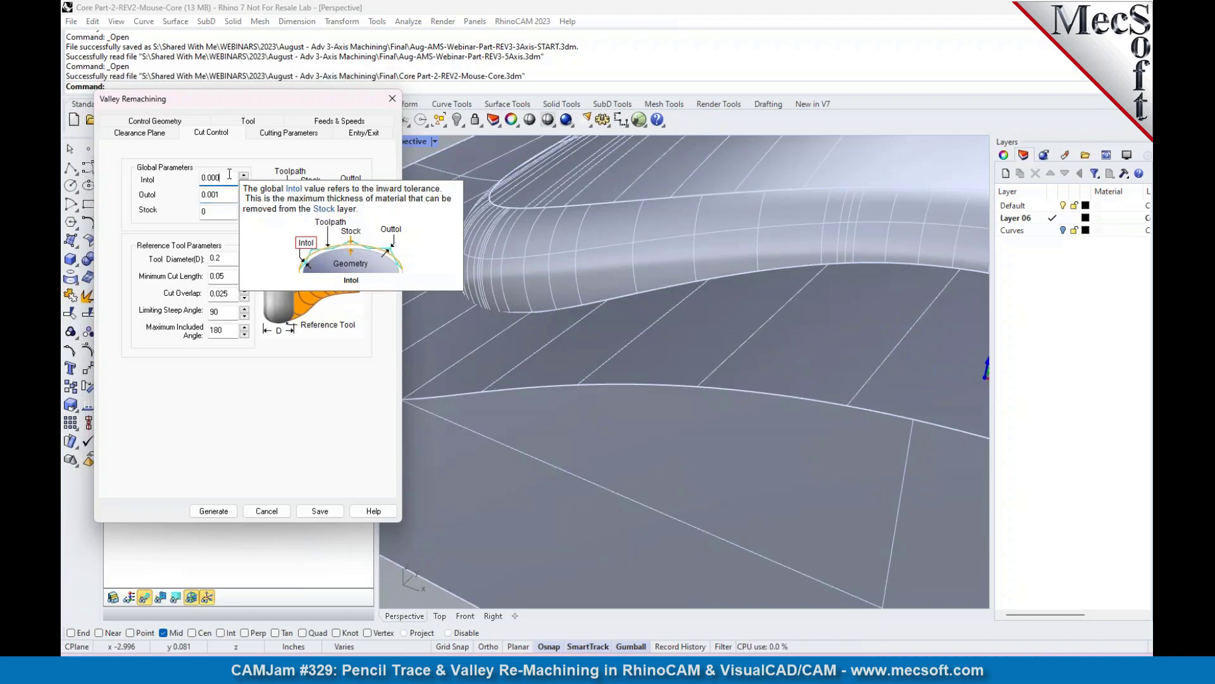
{"action": "type", "text": "1"}
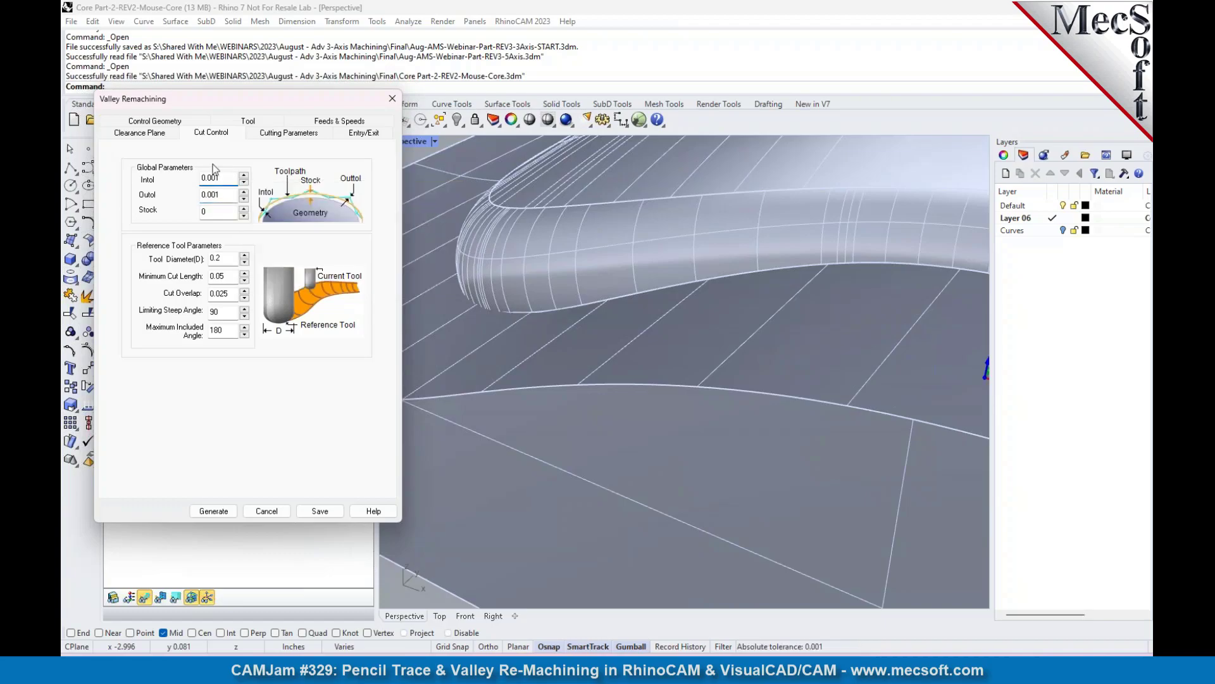
{"action": "mouse_move", "coordinate": [219, 210]}
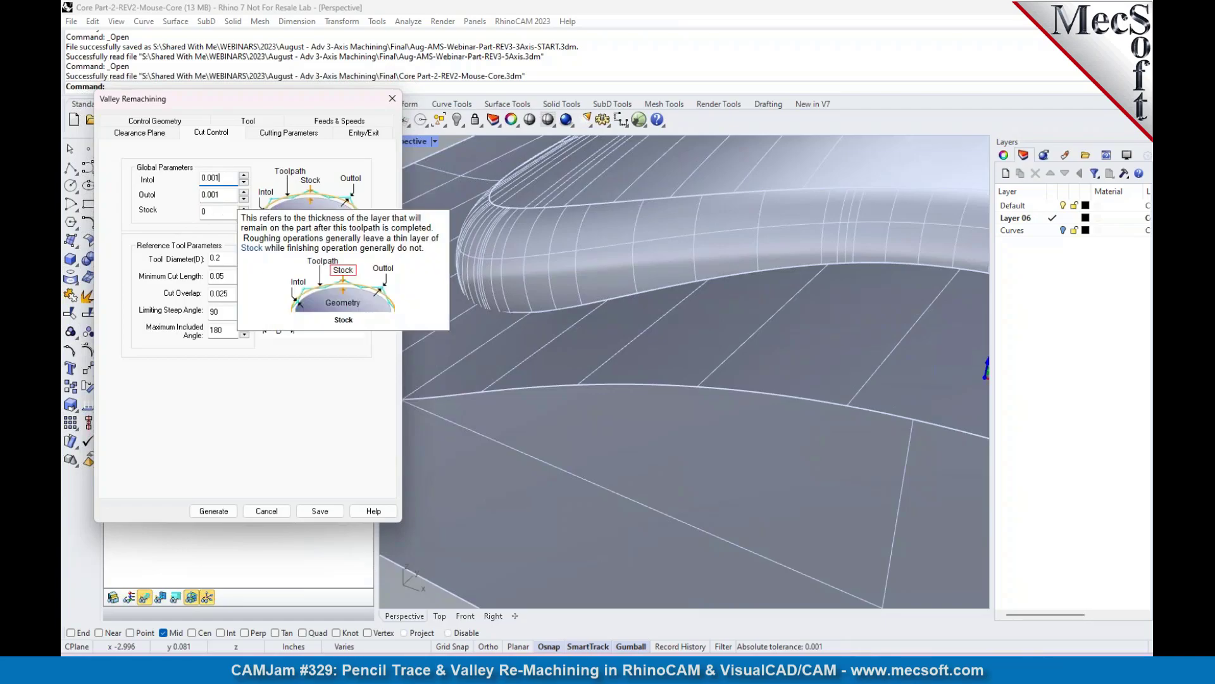
Step: Review the Valley Remachining reference tool diameter, active tool, cut pattern and stepover, and close the operation without saving
{"action": "double_click", "coordinate": [229, 259]}
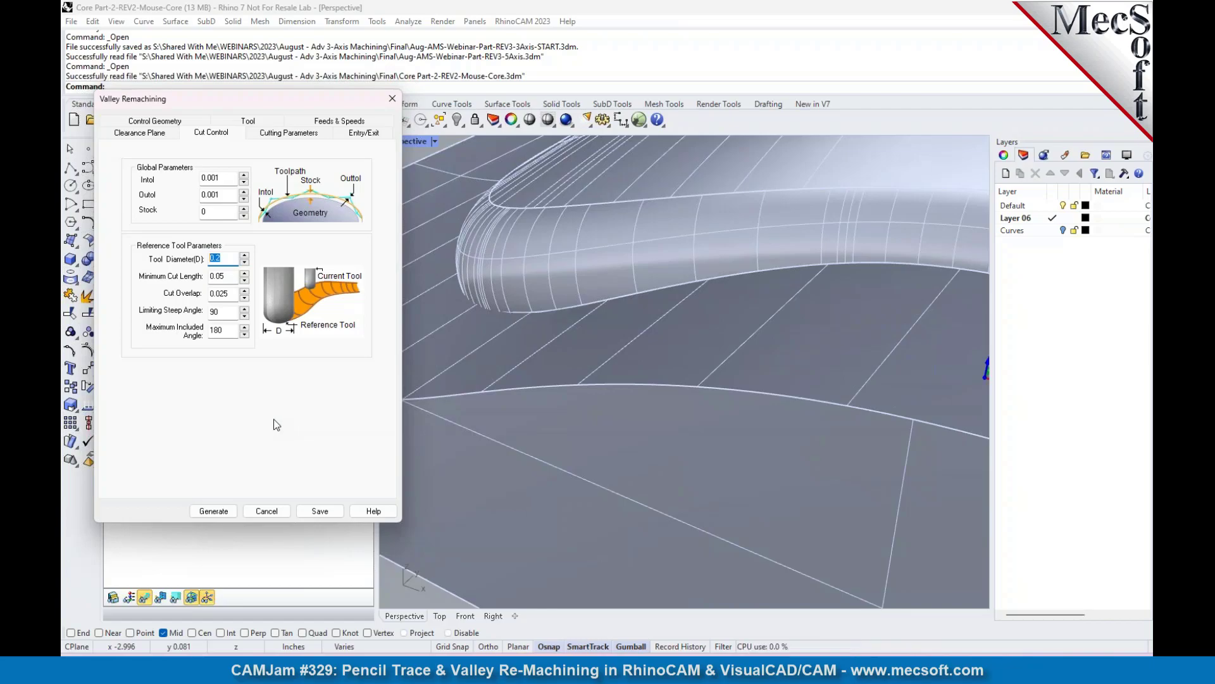
{"action": "left_click", "coordinate": [223, 259]}
{"action": "left_click", "coordinate": [249, 122]}
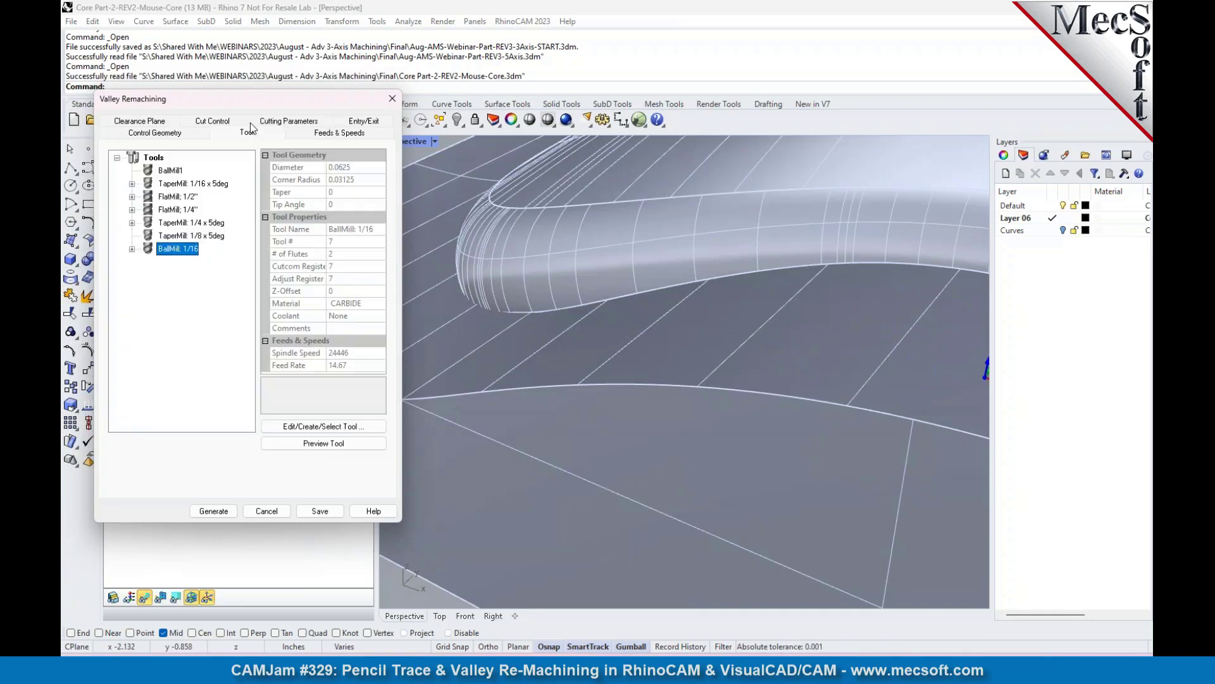
{"action": "left_click", "coordinate": [214, 122]}
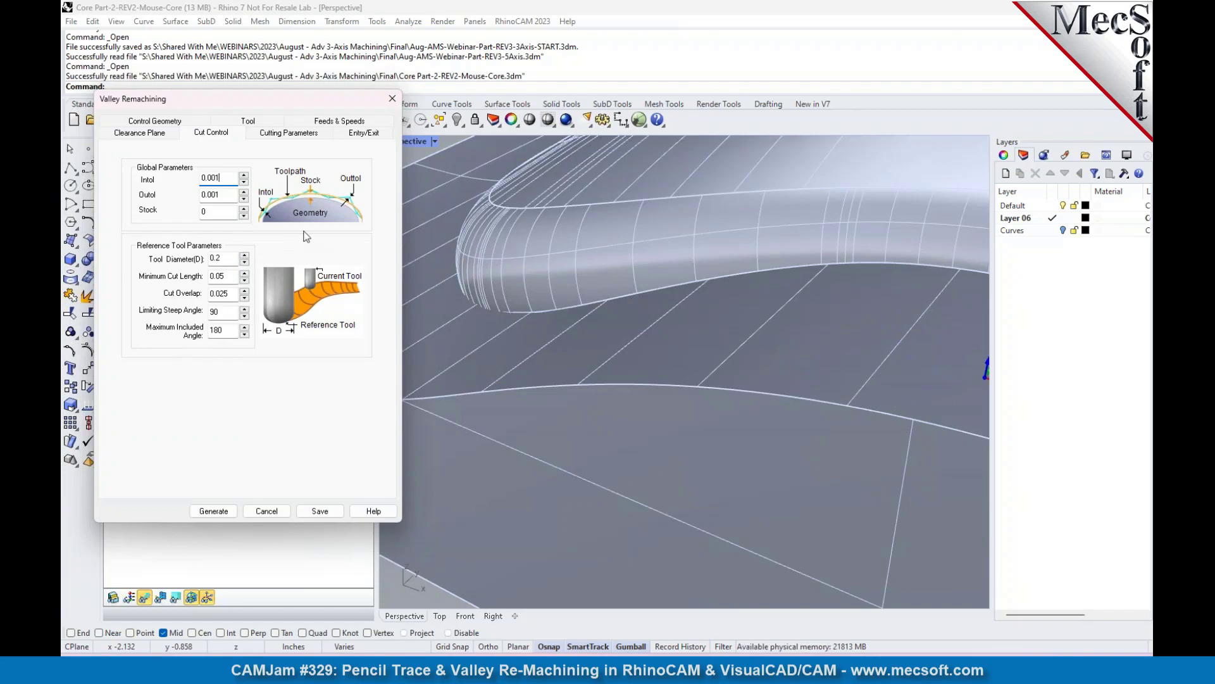
{"action": "left_click", "coordinate": [264, 134]}
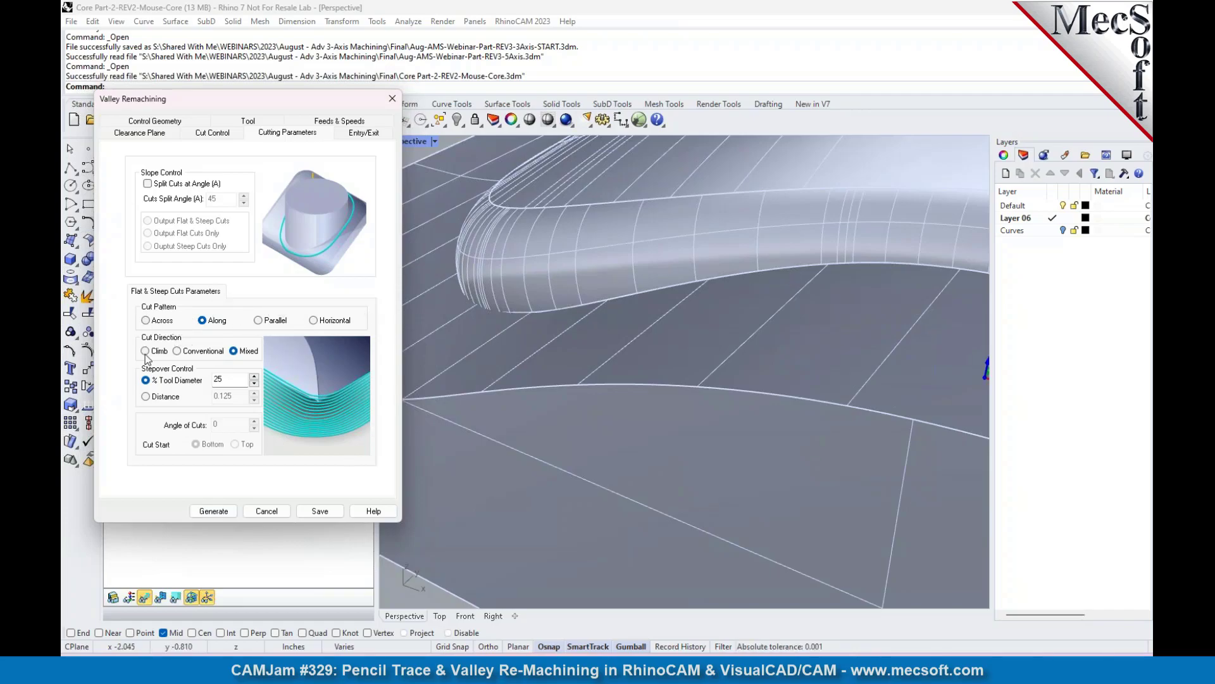
{"action": "left_click", "coordinate": [202, 320]}
{"action": "mouse_move", "coordinate": [228, 380]}
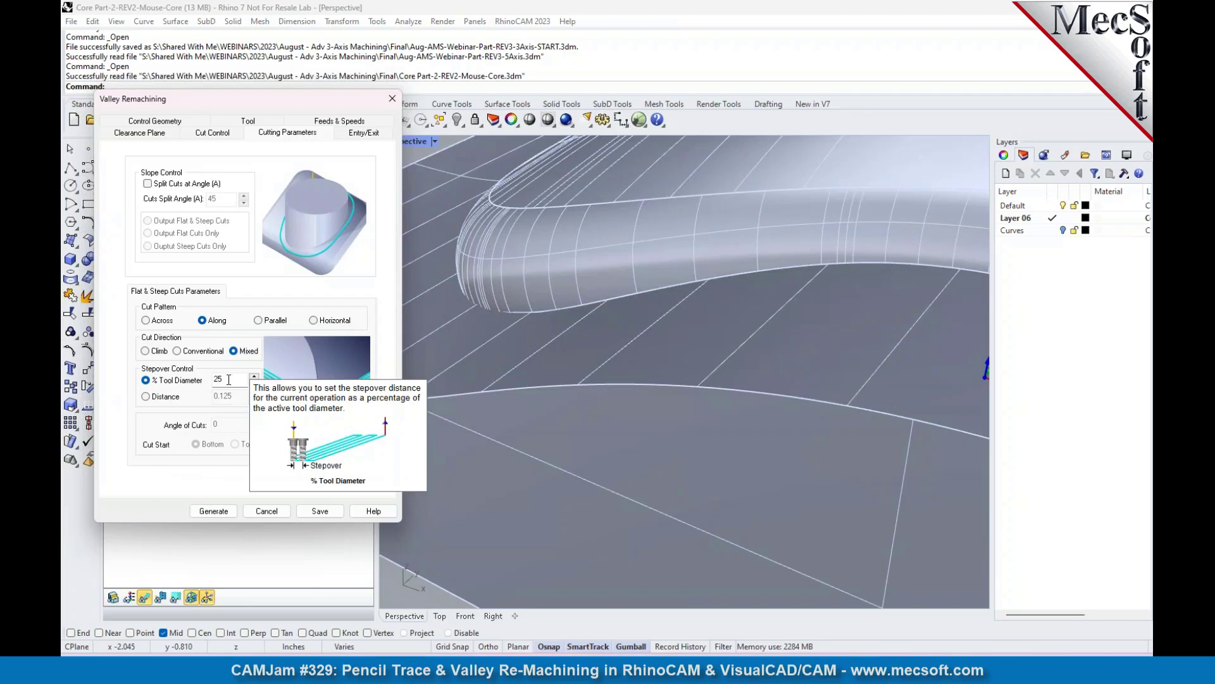
{"action": "left_click", "coordinate": [266, 510]}
Step: Simulate the Valley Remachining operation at maximum speed with Simulate by Moves off, and inspect the cut valley
{"action": "left_click", "coordinate": [215, 159]}
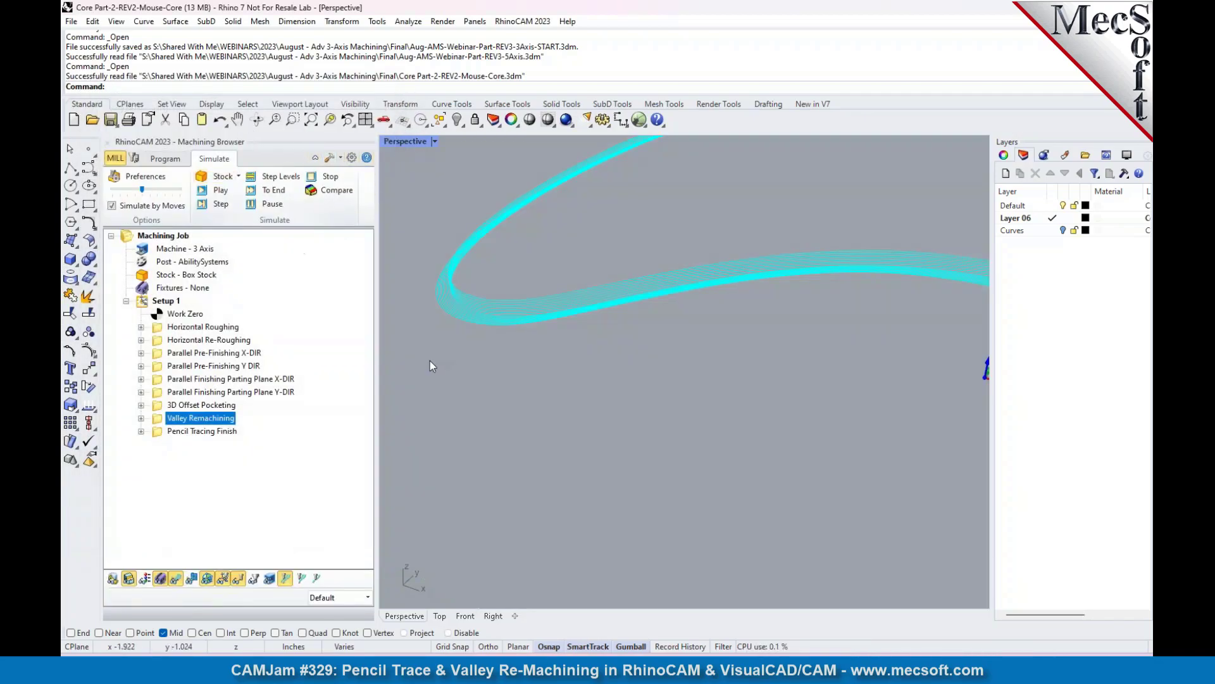
{"action": "scroll", "coordinate": [511, 314], "scroll_direction": "down", "scroll_amount": 2}
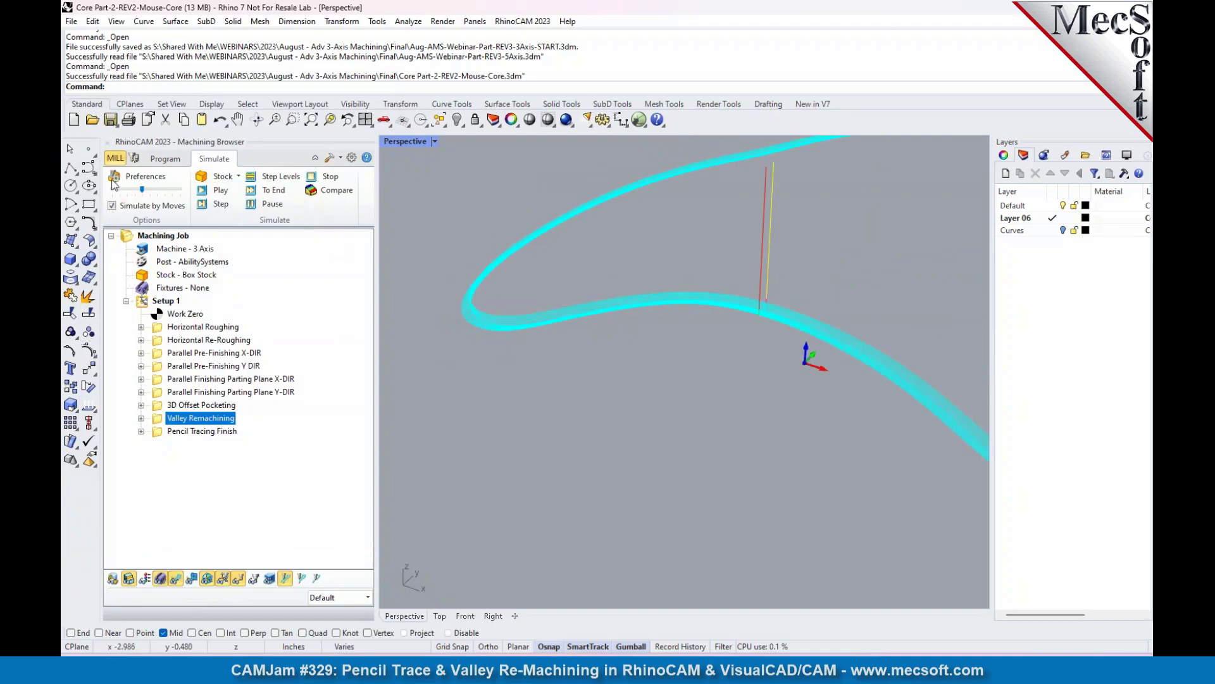
{"action": "left_click_drag", "start_coordinate": [141, 190], "coordinate": [180, 189]}
{"action": "left_click", "coordinate": [221, 191]}
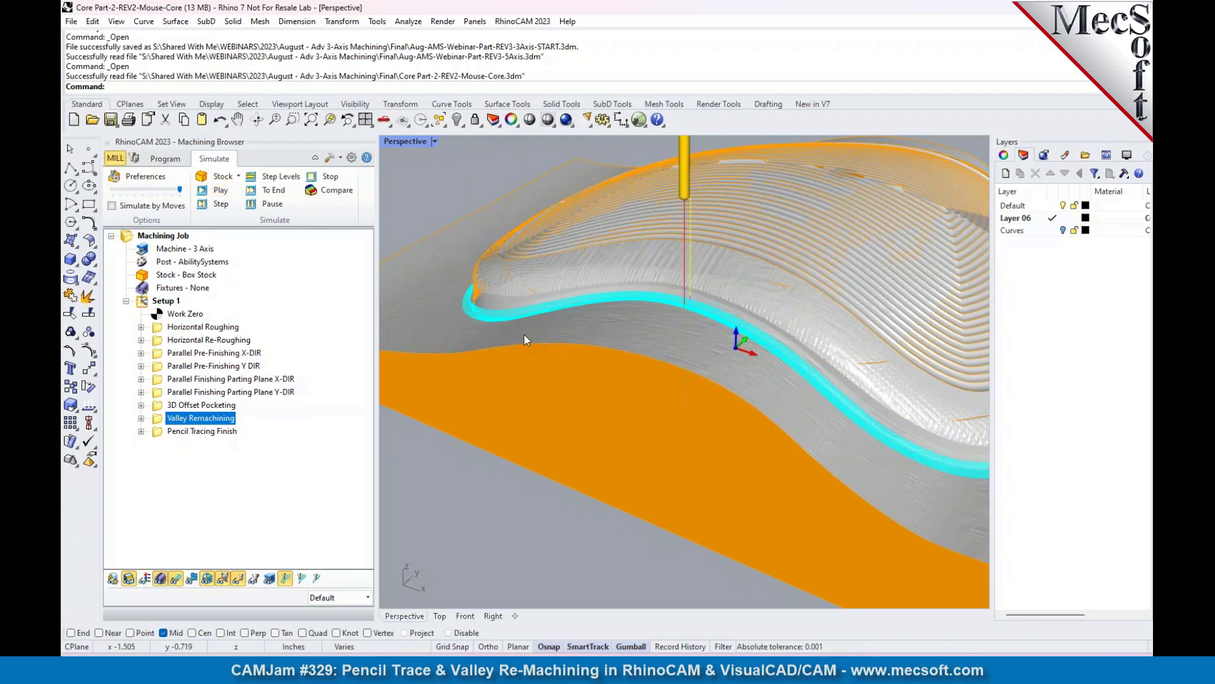
{"action": "right_click_drag", "start_coordinate": [496, 322], "coordinate": [471, 332]}
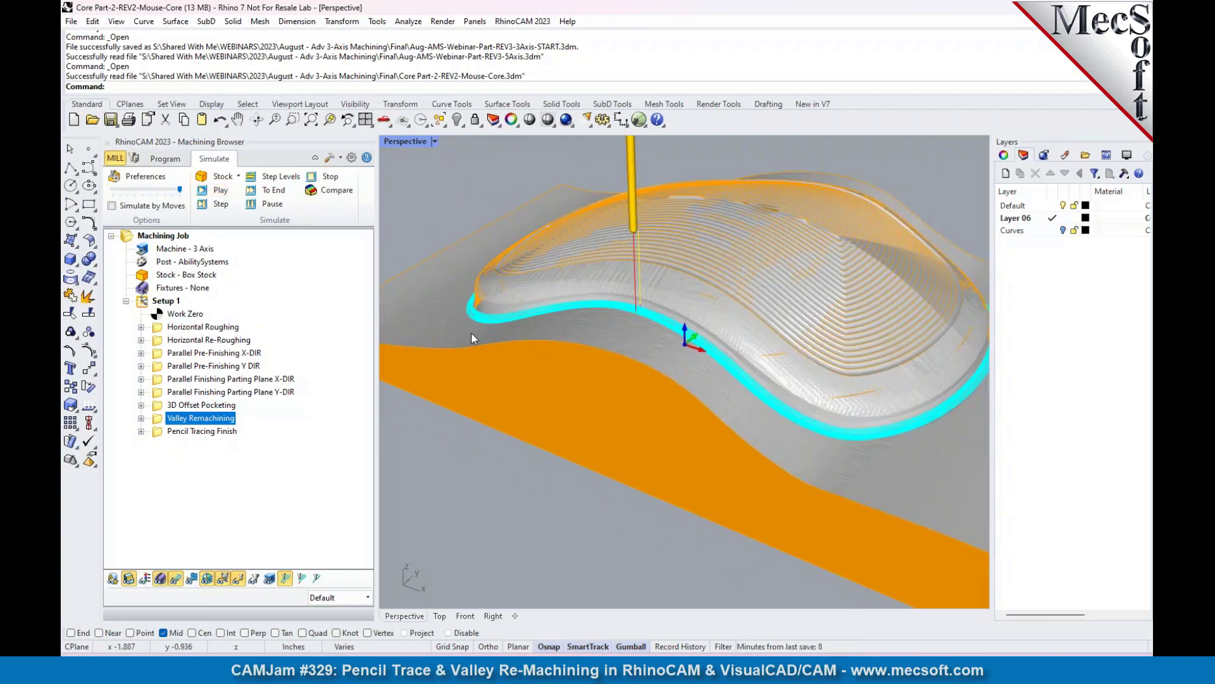
{"action": "scroll", "coordinate": [643, 314], "scroll_direction": "up", "scroll_amount": 6}
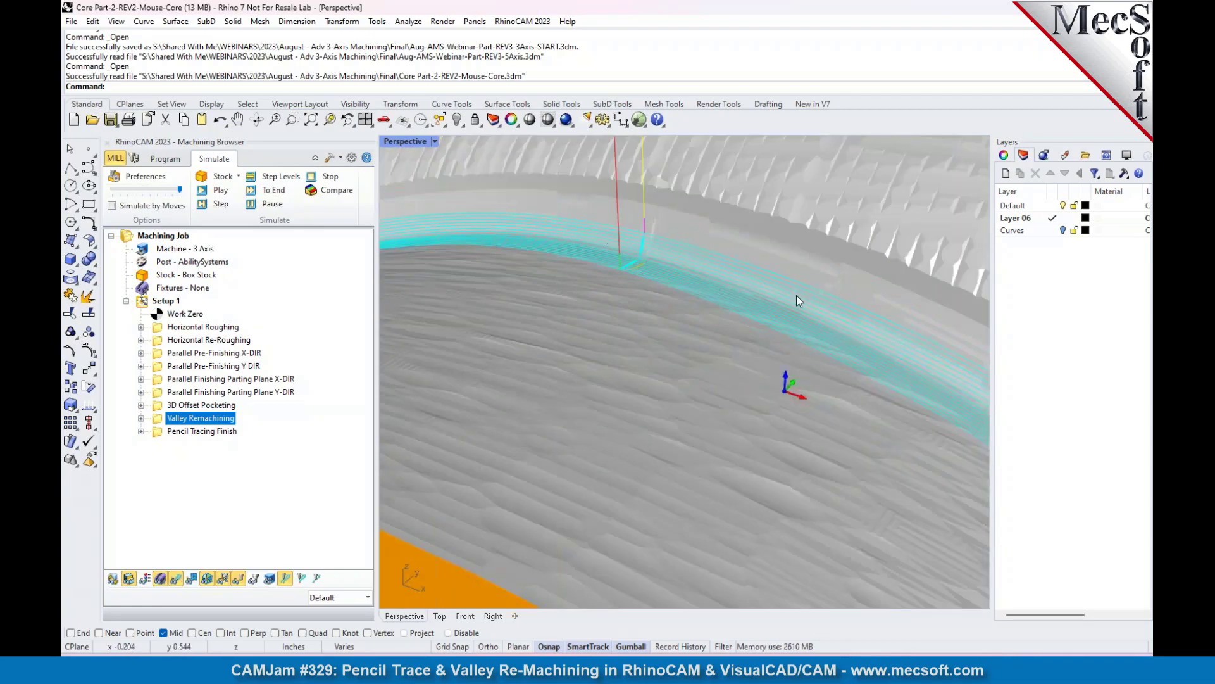
{"action": "scroll", "coordinate": [797, 295], "scroll_direction": "down", "scroll_amount": 2}
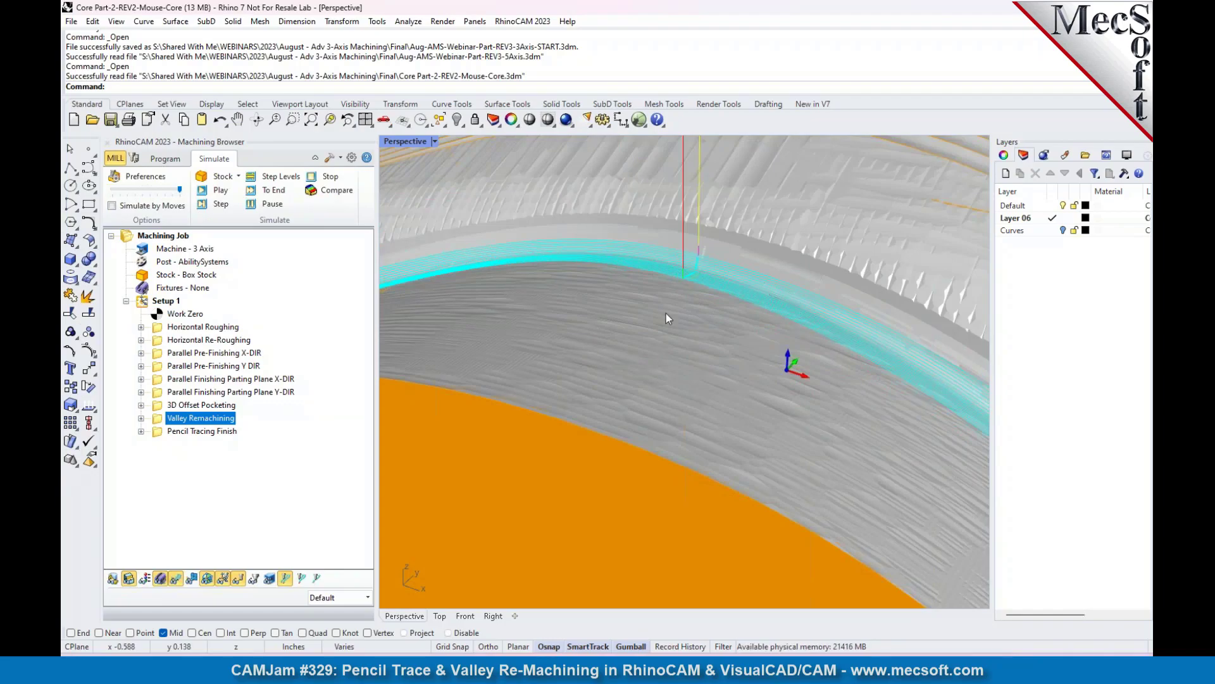
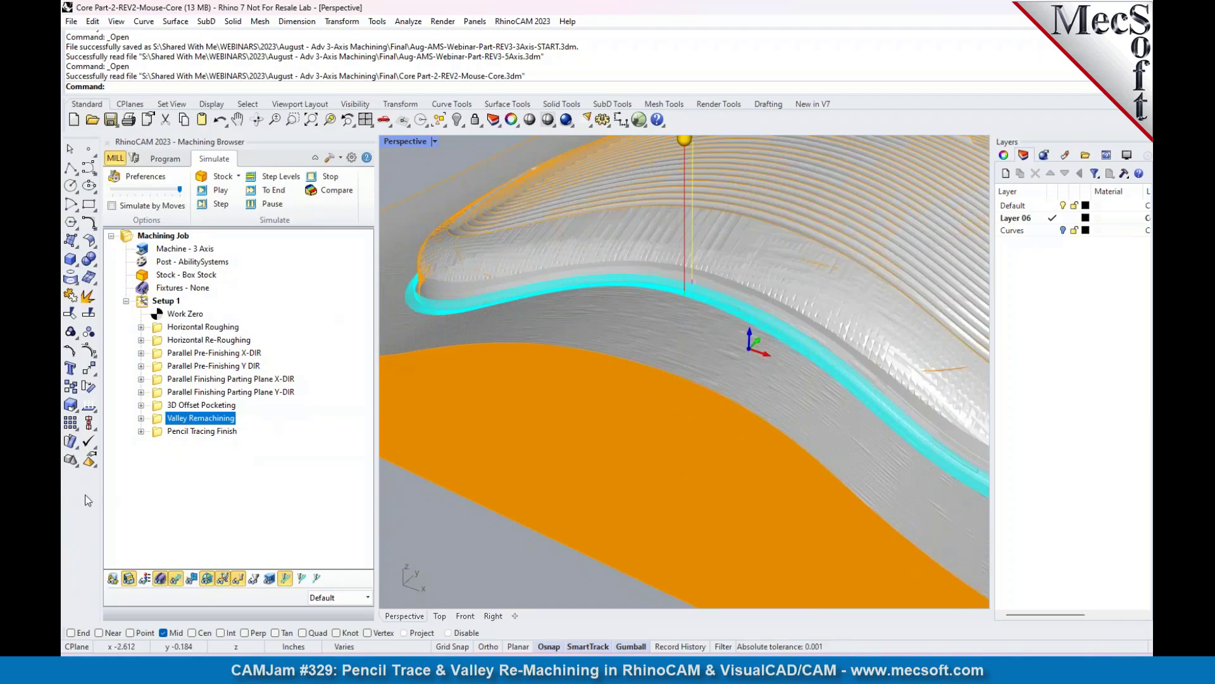
Step: Display the Pencil Tracing Finish toolpath on the part model
{"action": "left_click", "coordinate": [160, 434]}
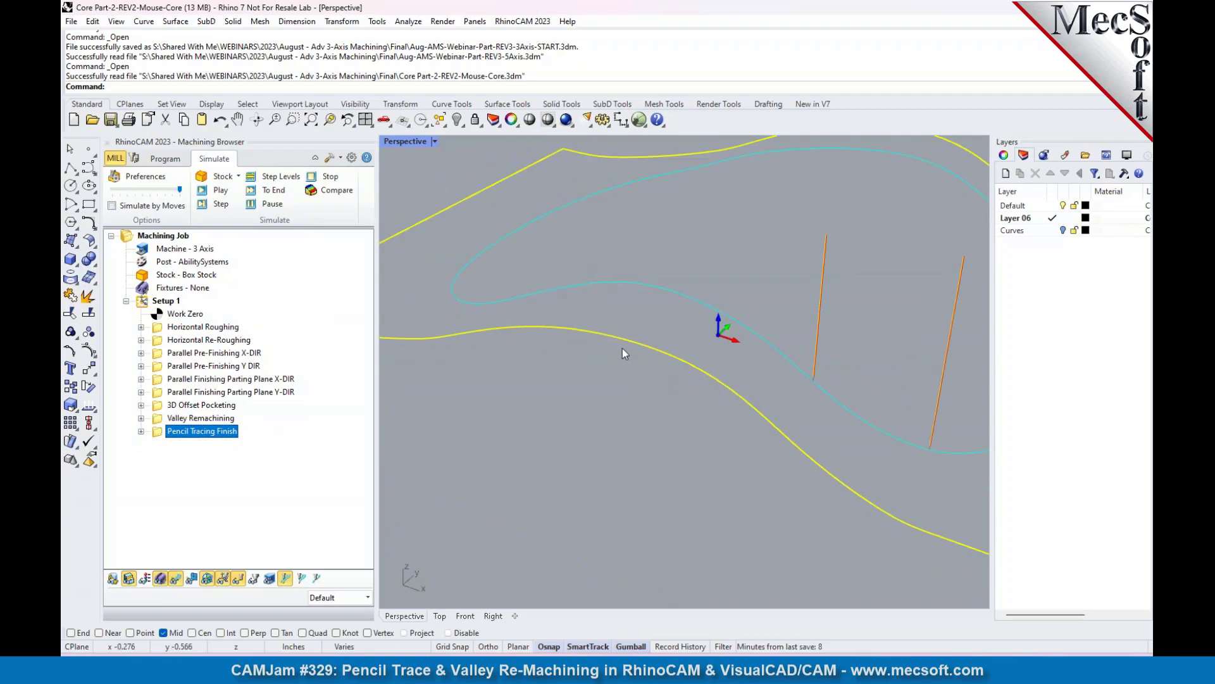
{"action": "left_click", "coordinate": [165, 159]}
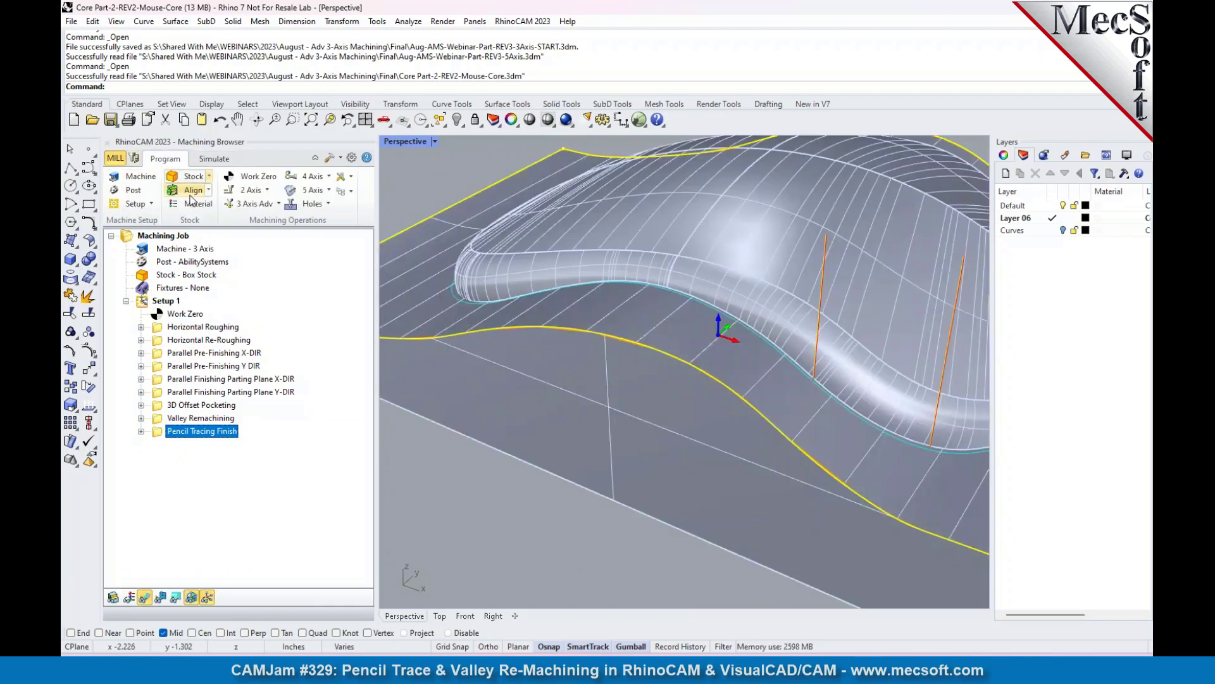
Step: Open the file 3Axis_Pencil_Trace_Phone Core and hide its box stock
{"action": "left_click", "coordinate": [72, 21]}
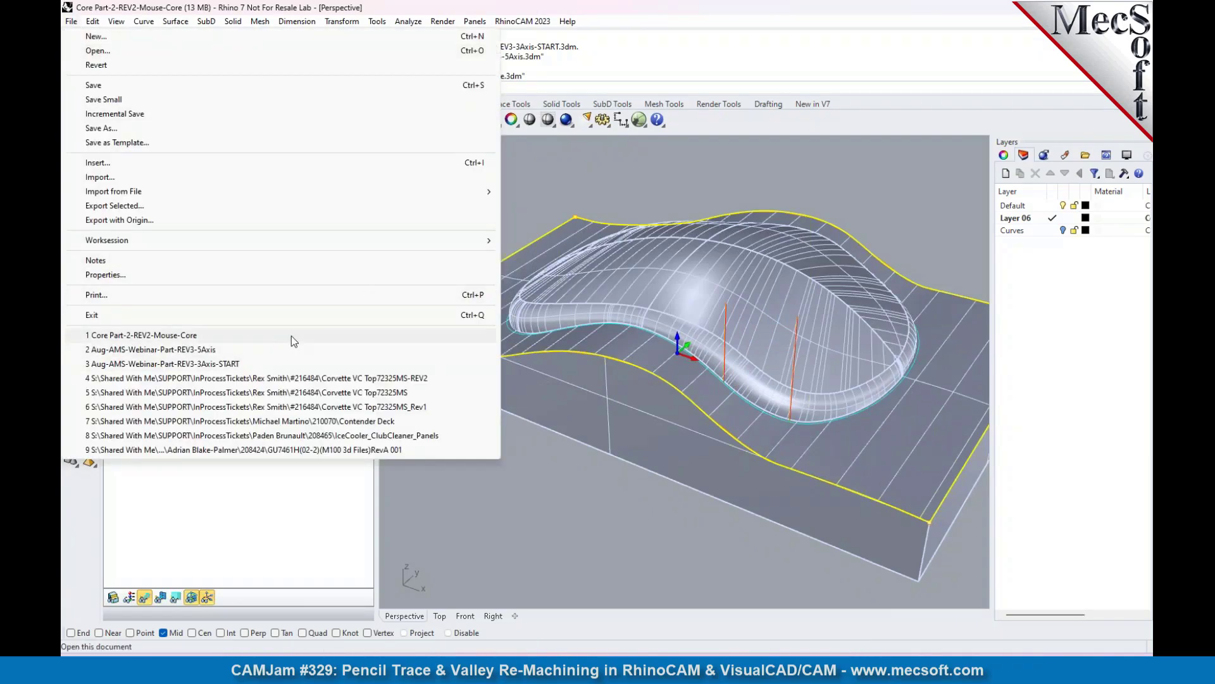
{"action": "left_click", "coordinate": [101, 51]}
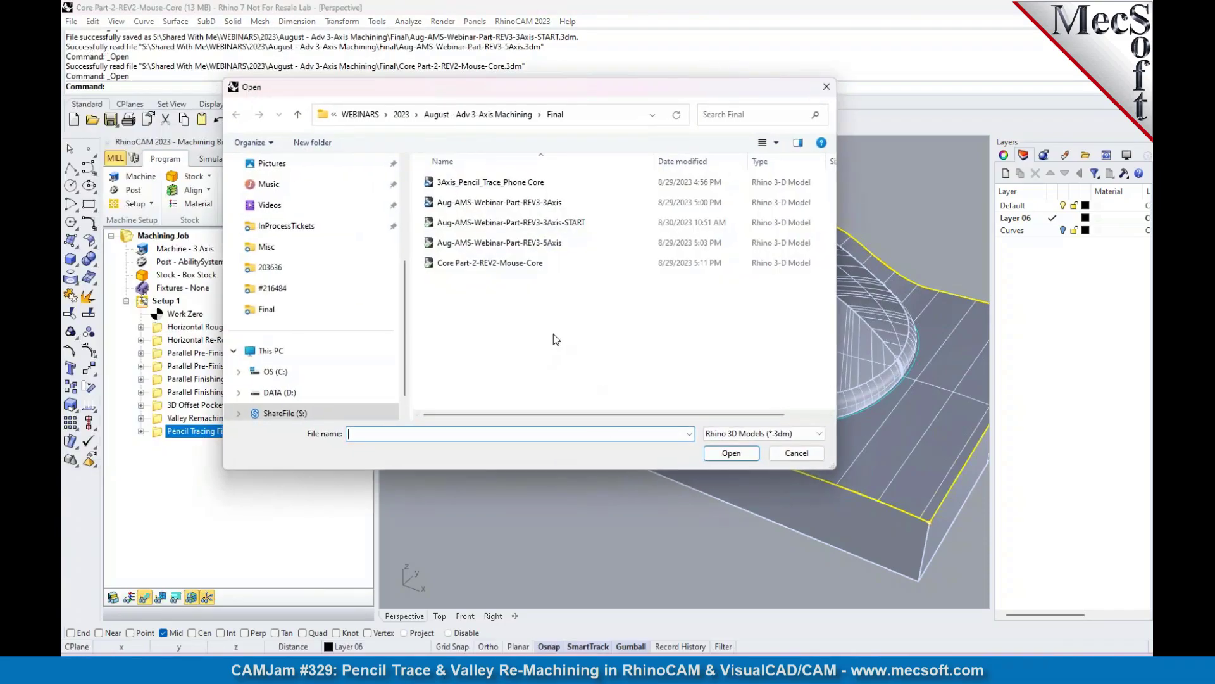
{"action": "left_click", "coordinate": [511, 183]}
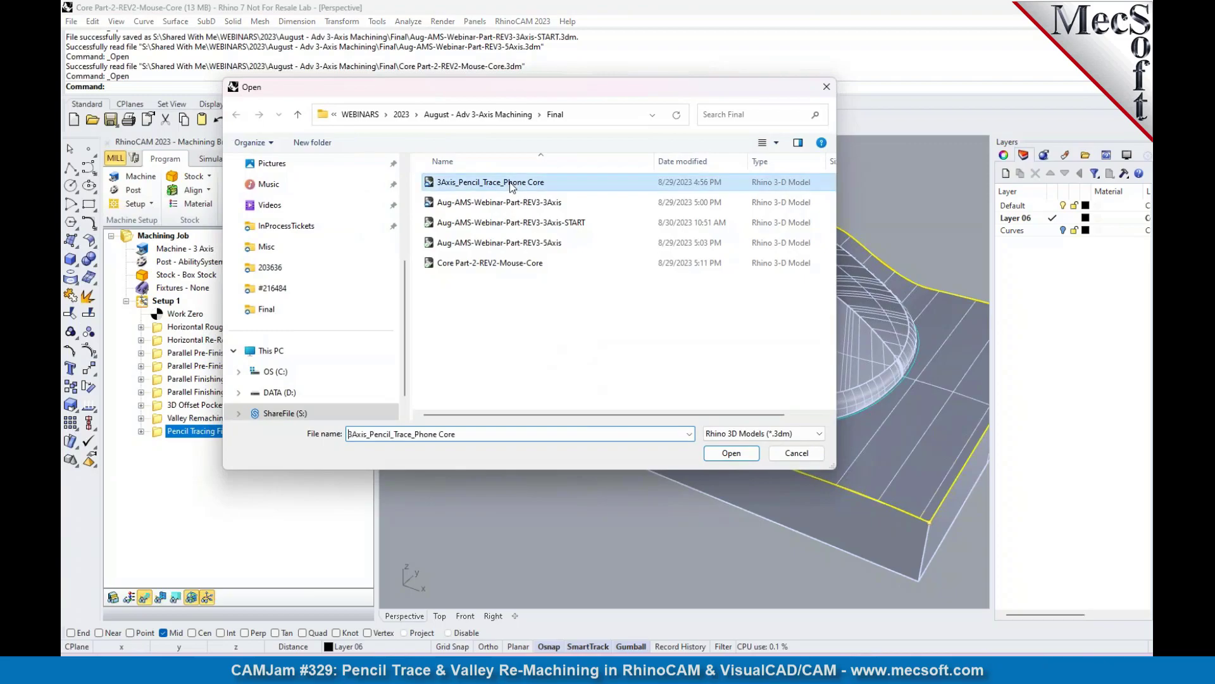
{"action": "left_click", "coordinate": [733, 454]}
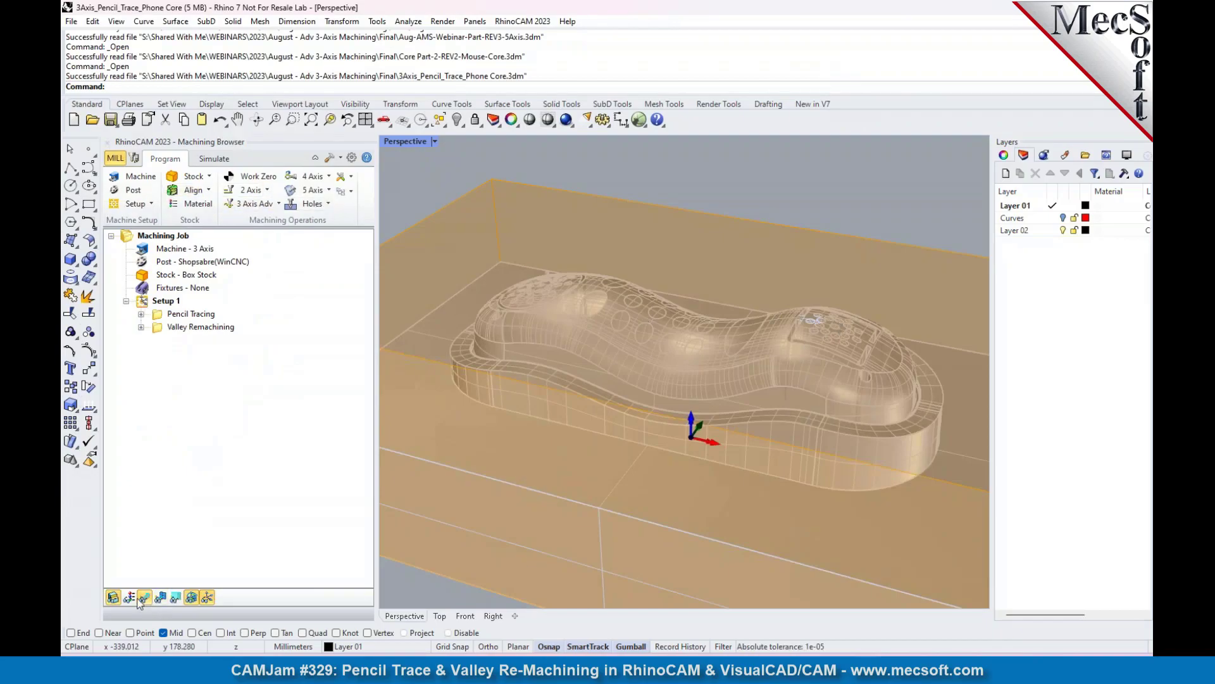
{"action": "left_click", "coordinate": [112, 598]}
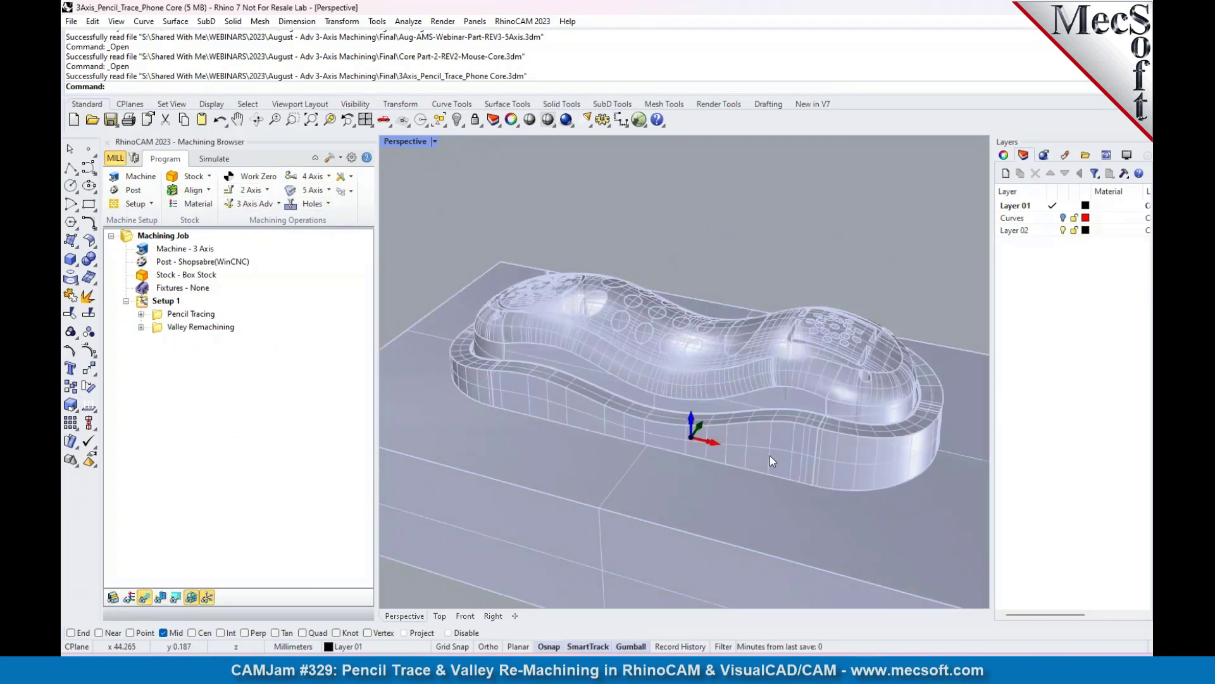
Step: Examine the phone core from several angles, especially the corner where its domed body meets the surrounding ledge
{"action": "scroll", "coordinate": [708, 448], "scroll_direction": "up", "scroll_amount": 3}
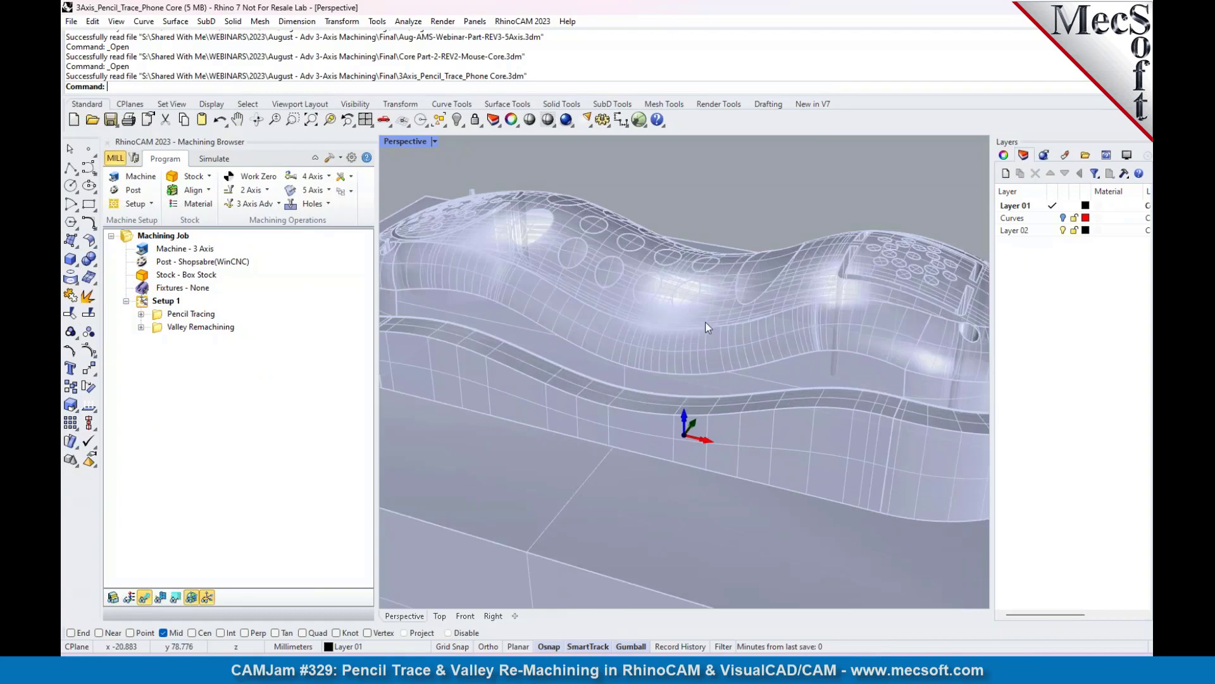
{"action": "scroll", "coordinate": [696, 330], "scroll_direction": "down", "scroll_amount": 4}
{"action": "scroll", "coordinate": [722, 335], "scroll_direction": "up", "scroll_amount": 4}
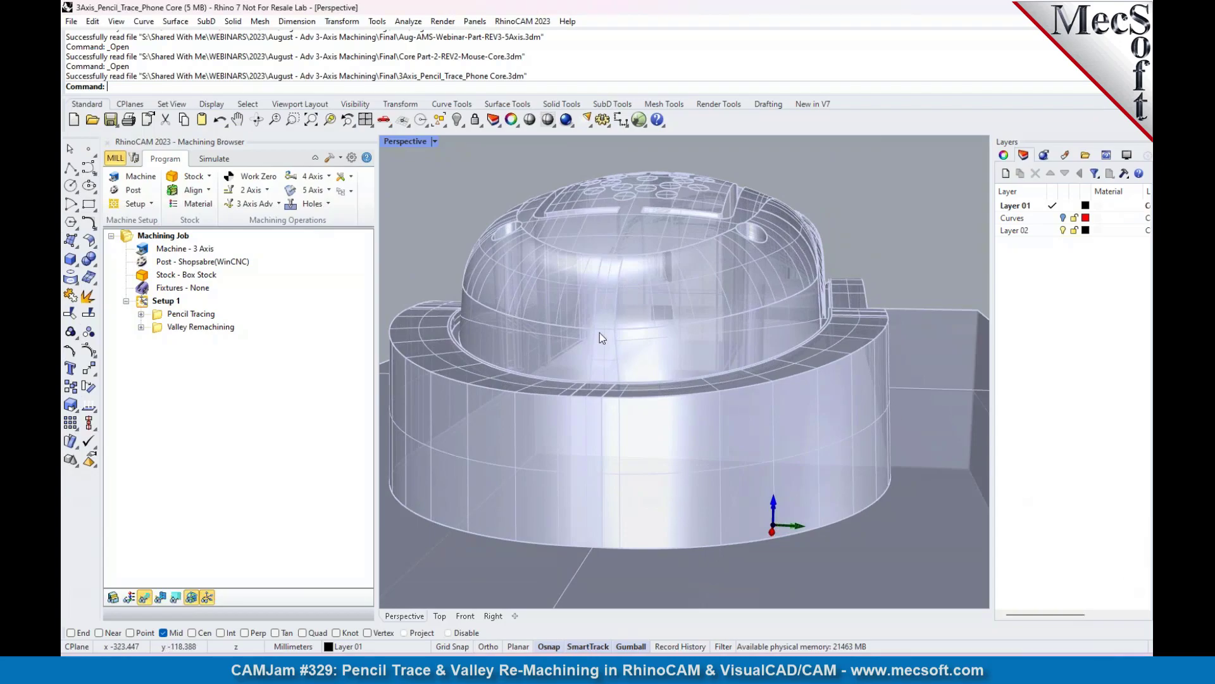
{"action": "scroll", "coordinate": [629, 353], "scroll_direction": "up", "scroll_amount": 5}
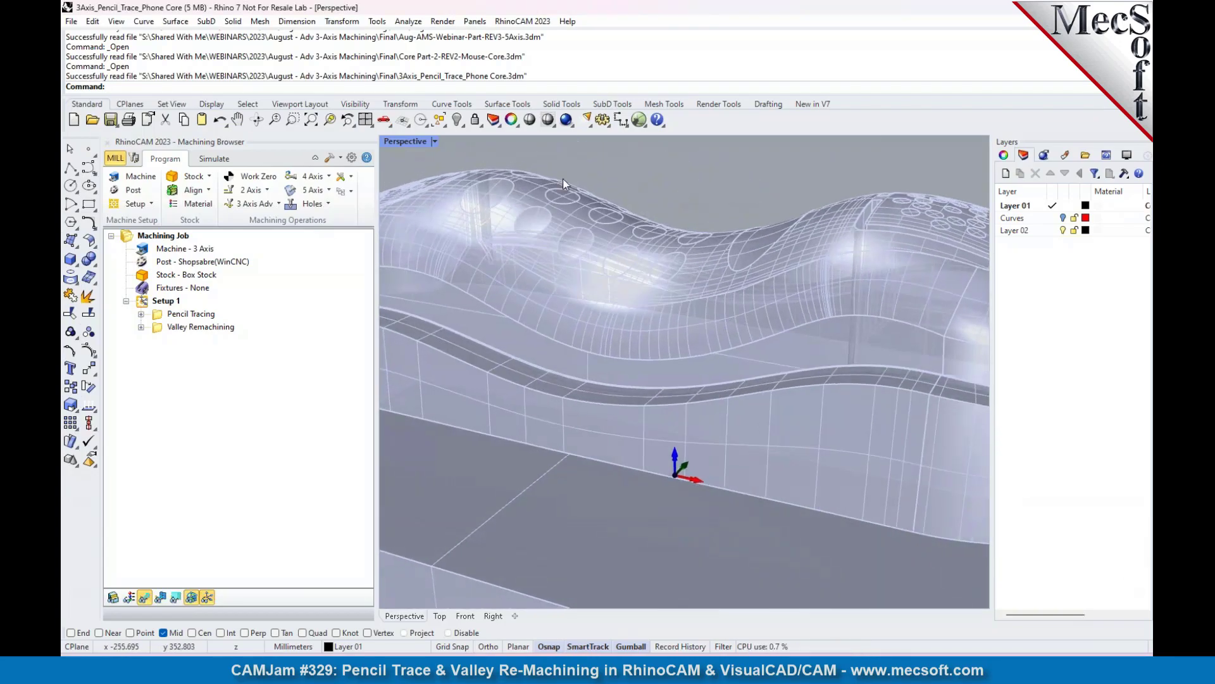
{"action": "scroll", "coordinate": [728, 324], "scroll_direction": "down", "scroll_amount": 4}
{"action": "right_click_drag", "start_coordinate": [650, 316], "coordinate": [705, 314]}
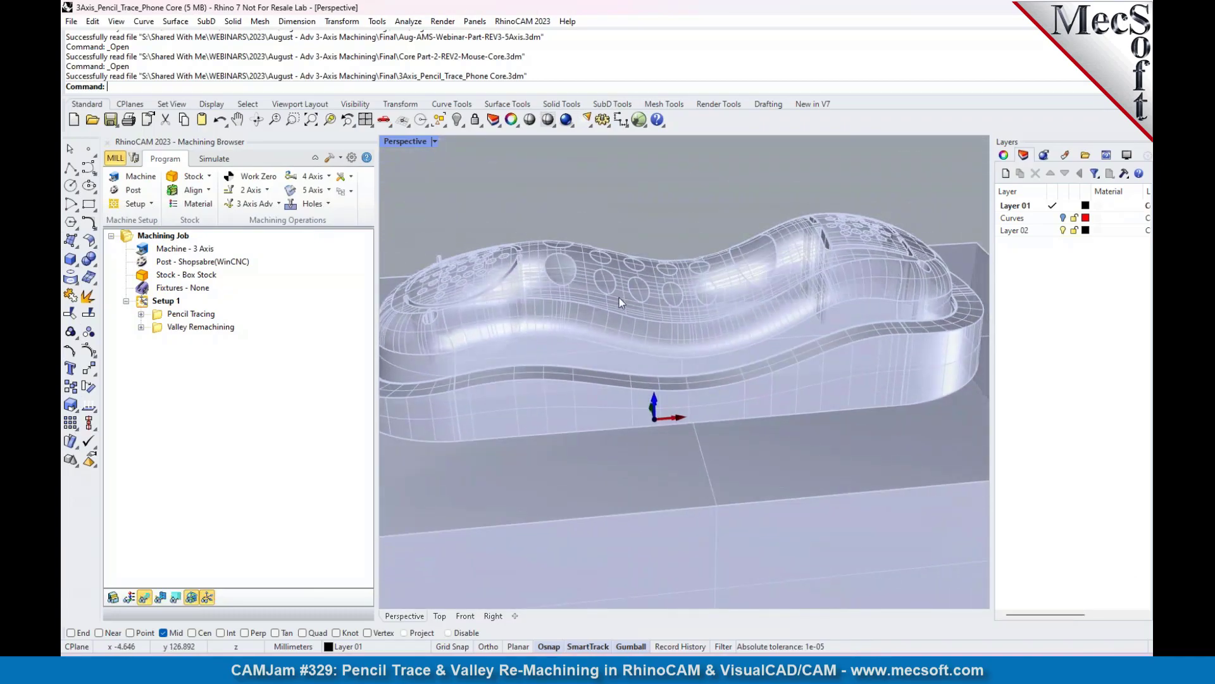
{"action": "scroll", "coordinate": [619, 298], "scroll_direction": "up", "scroll_amount": 2}
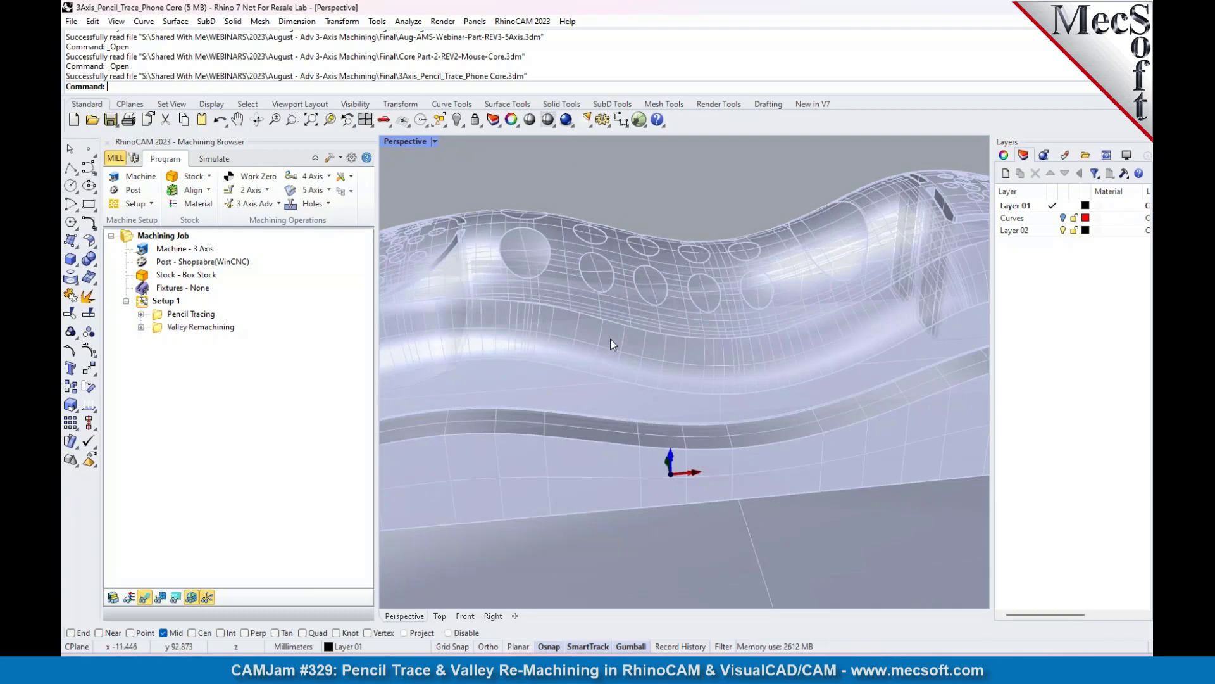
{"action": "scroll", "coordinate": [606, 289], "scroll_direction": "down", "scroll_amount": 3}
{"action": "right_click_drag", "start_coordinate": [674, 344], "coordinate": [716, 335]}
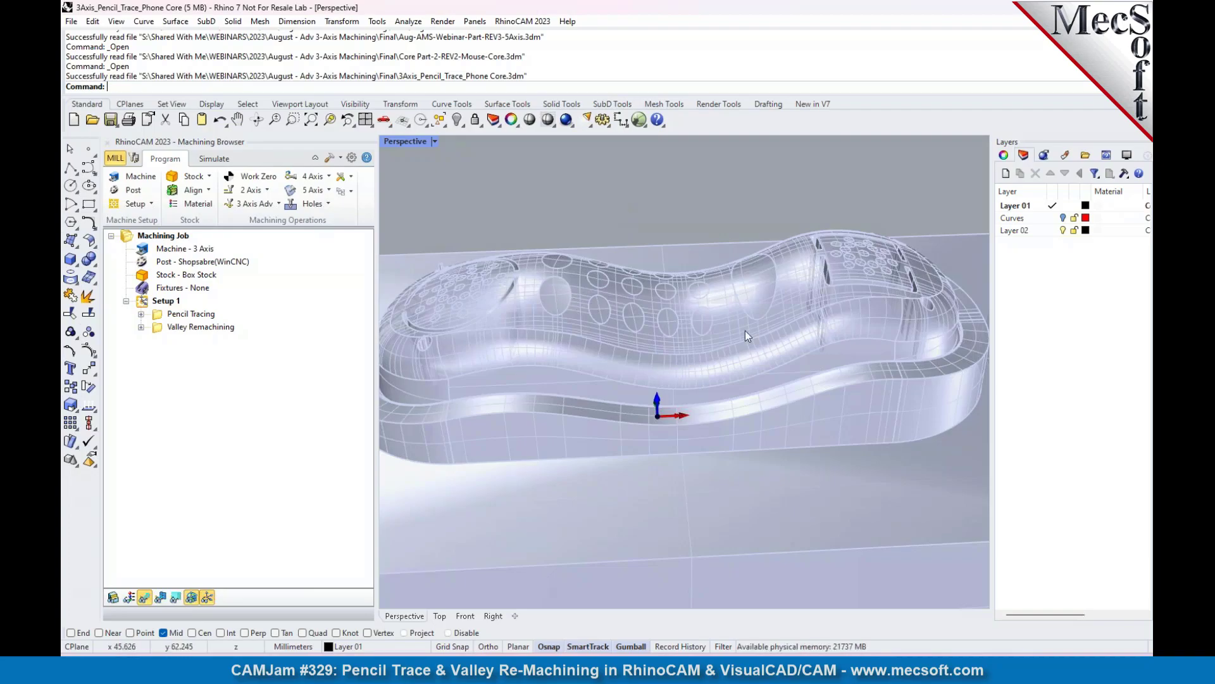
{"action": "scroll", "coordinate": [478, 342], "scroll_direction": "up", "scroll_amount": 5}
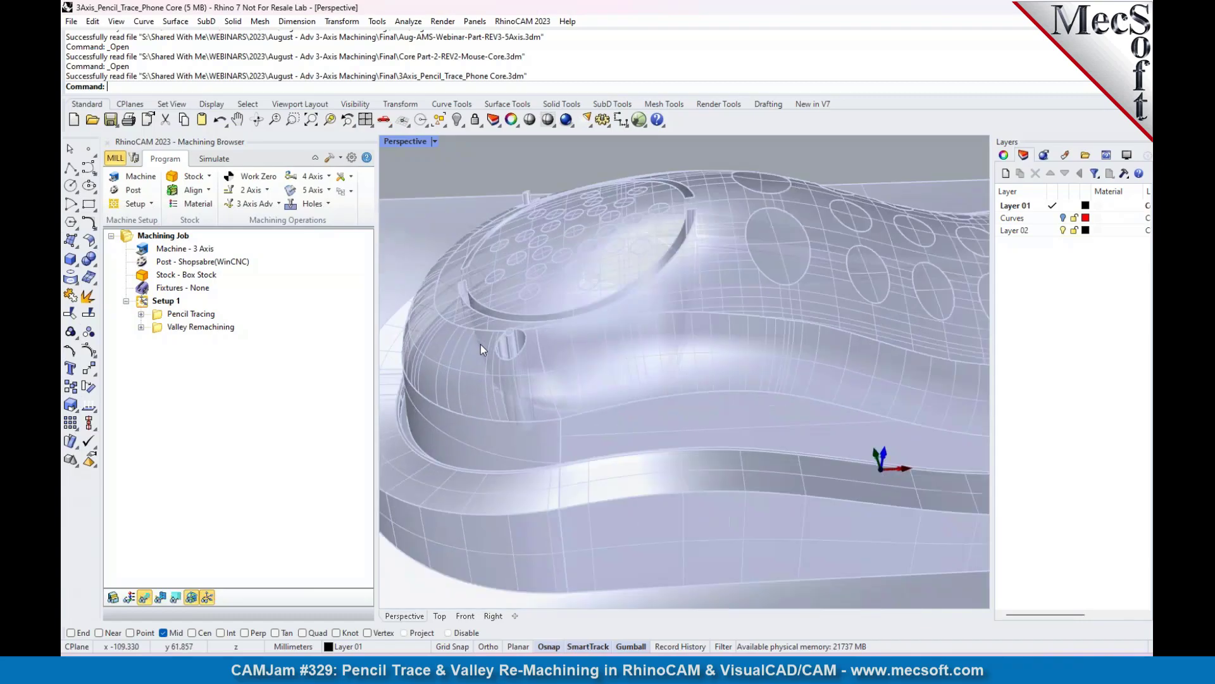
{"action": "scroll", "coordinate": [535, 356], "scroll_direction": "down", "scroll_amount": 3}
{"action": "right_click_drag", "start_coordinate": [515, 356], "coordinate": [387, 471]}
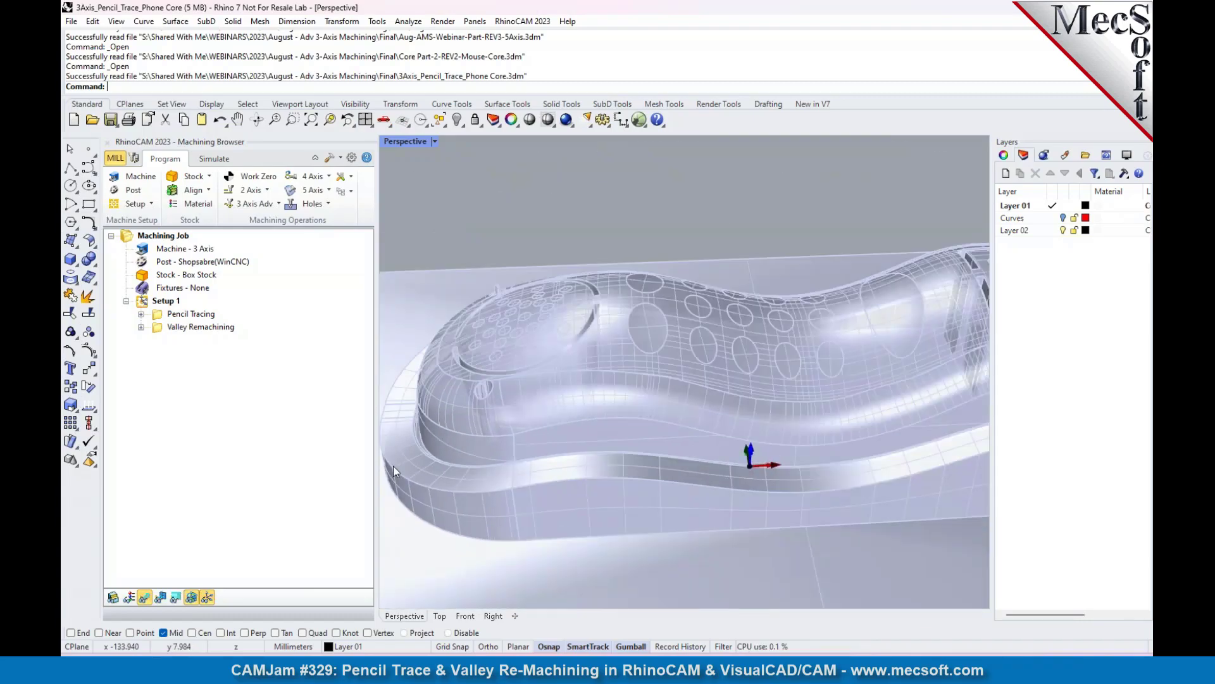
{"action": "scroll", "coordinate": [414, 439], "scroll_direction": "up", "scroll_amount": 6}
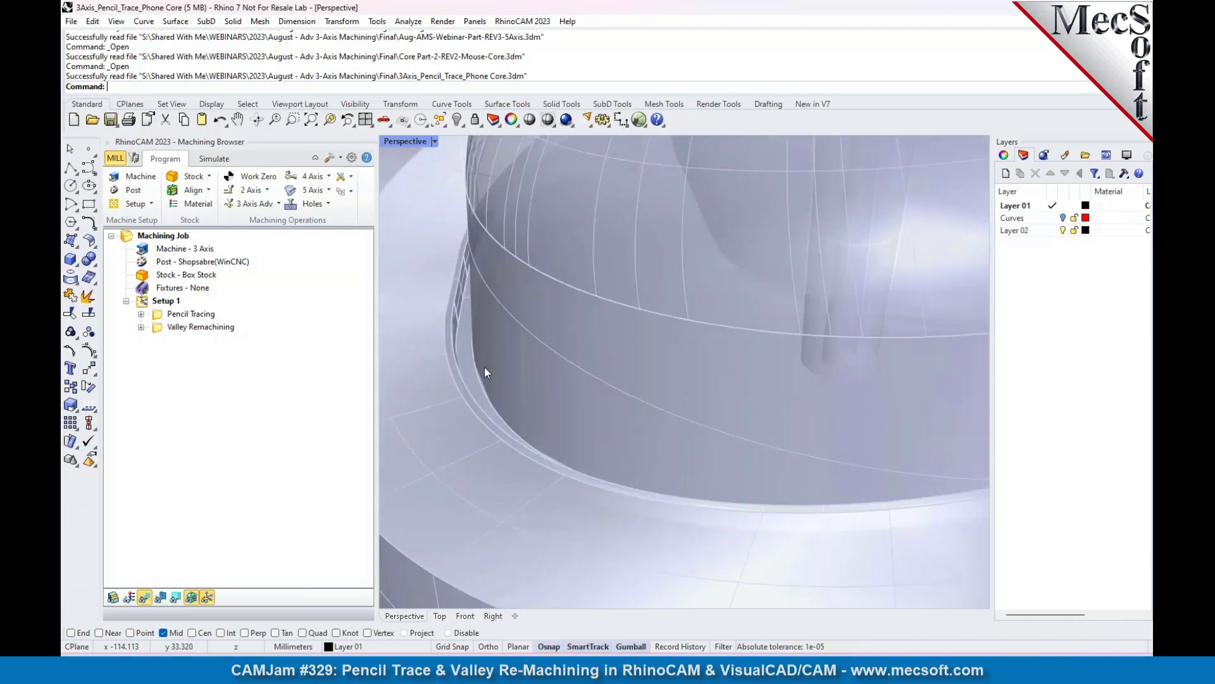
Step: Display the Pencil Tracing toolpath and inspect how it follows the corner around the phone core
{"action": "left_click", "coordinate": [160, 316]}
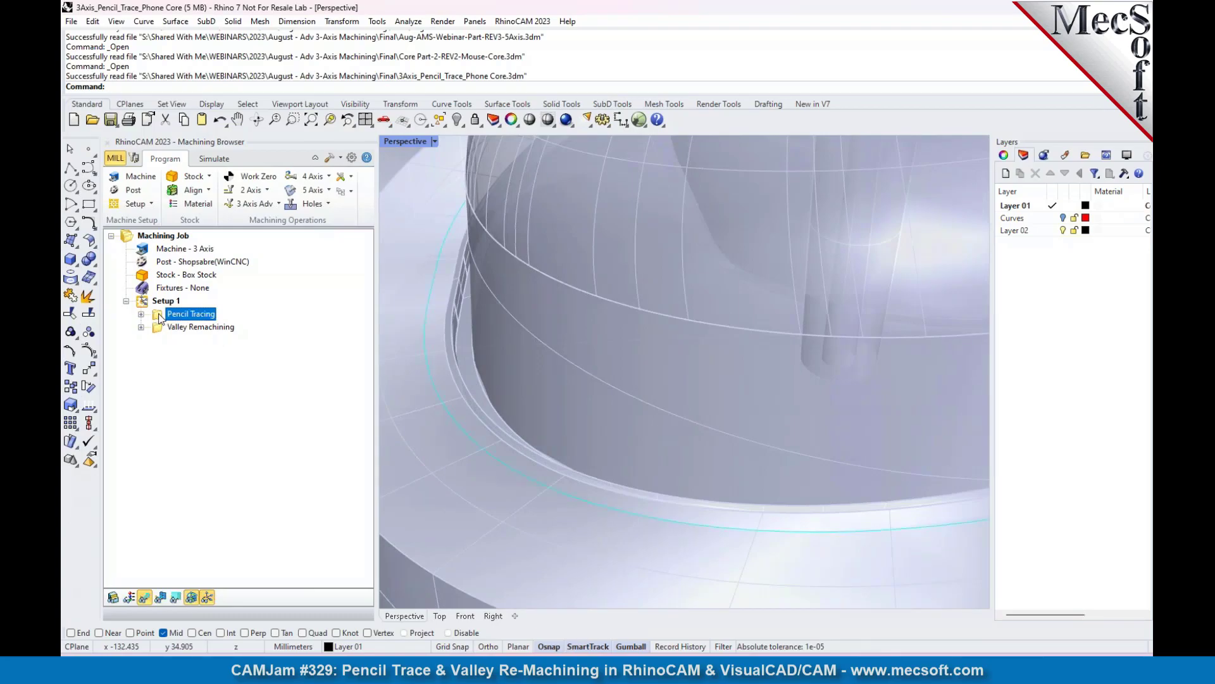
{"action": "scroll", "coordinate": [523, 371], "scroll_direction": "down", "scroll_amount": 5}
{"action": "scroll", "coordinate": [632, 389], "scroll_direction": "down", "scroll_amount": 3}
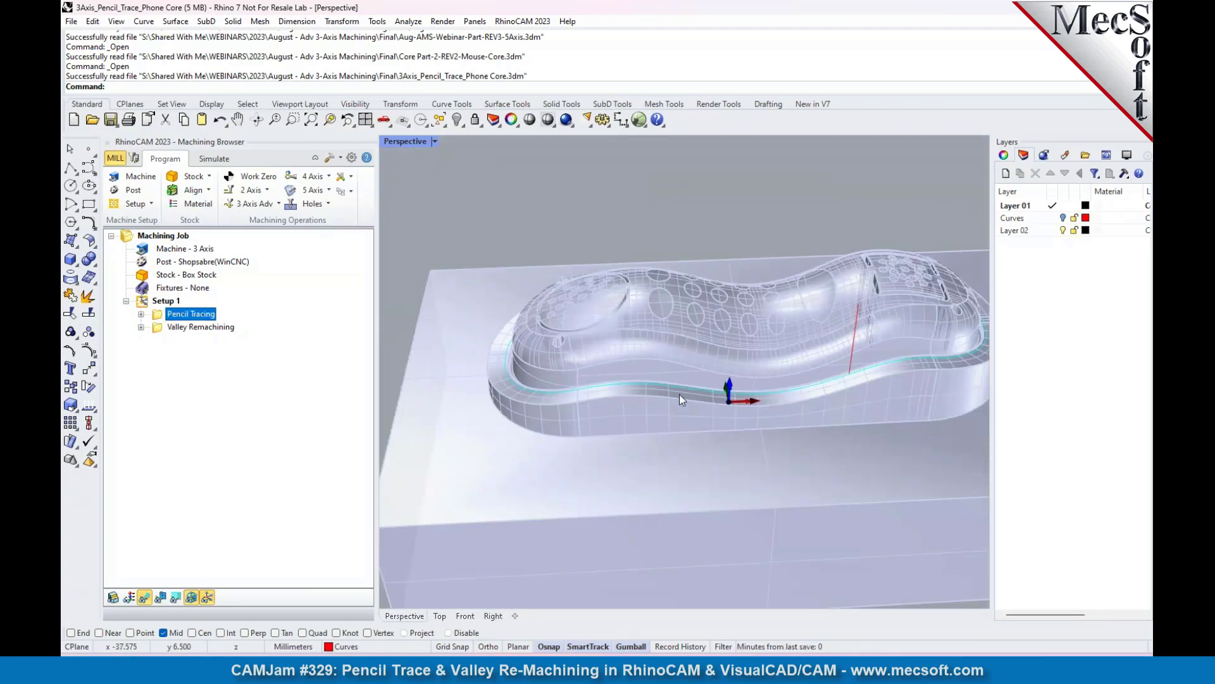
{"action": "mouse_move", "coordinate": [632, 389]}
{"action": "right_mouse_down"}
{"action": "mouse_move", "coordinate": [549, 287]}
{"action": "mouse_move", "coordinate": [652, 375]}
{"action": "right_mouse_up"}
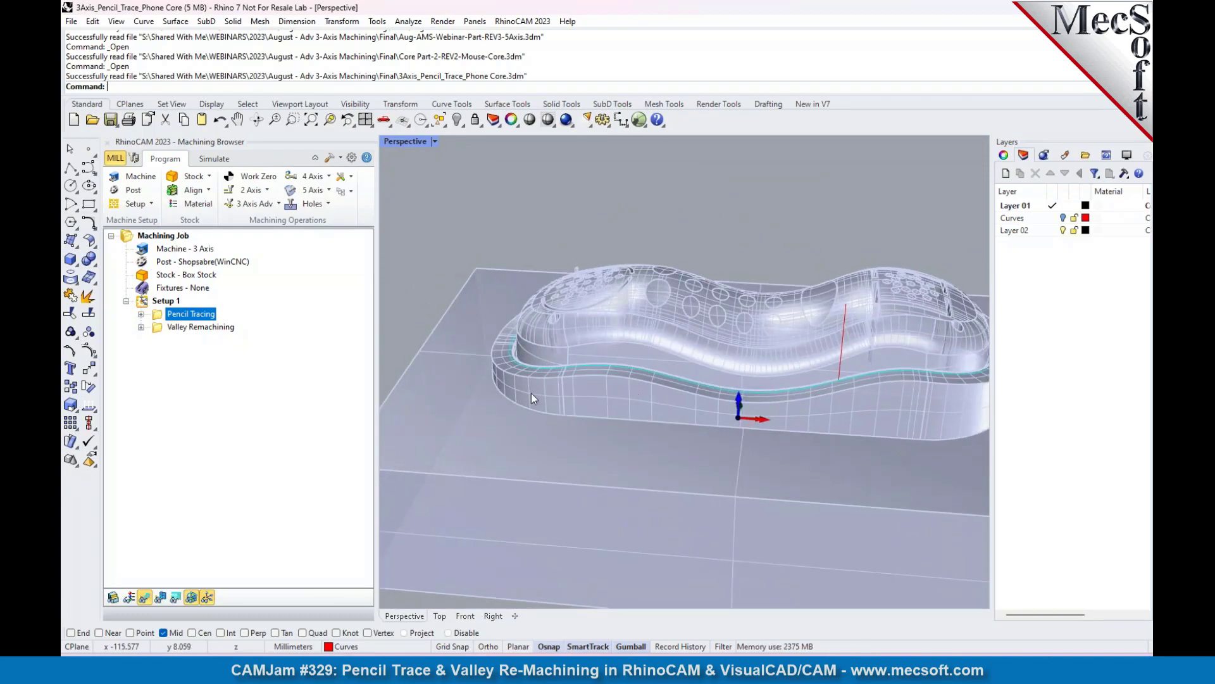
{"action": "scroll", "coordinate": [631, 329], "scroll_direction": "down", "scroll_amount": 3}
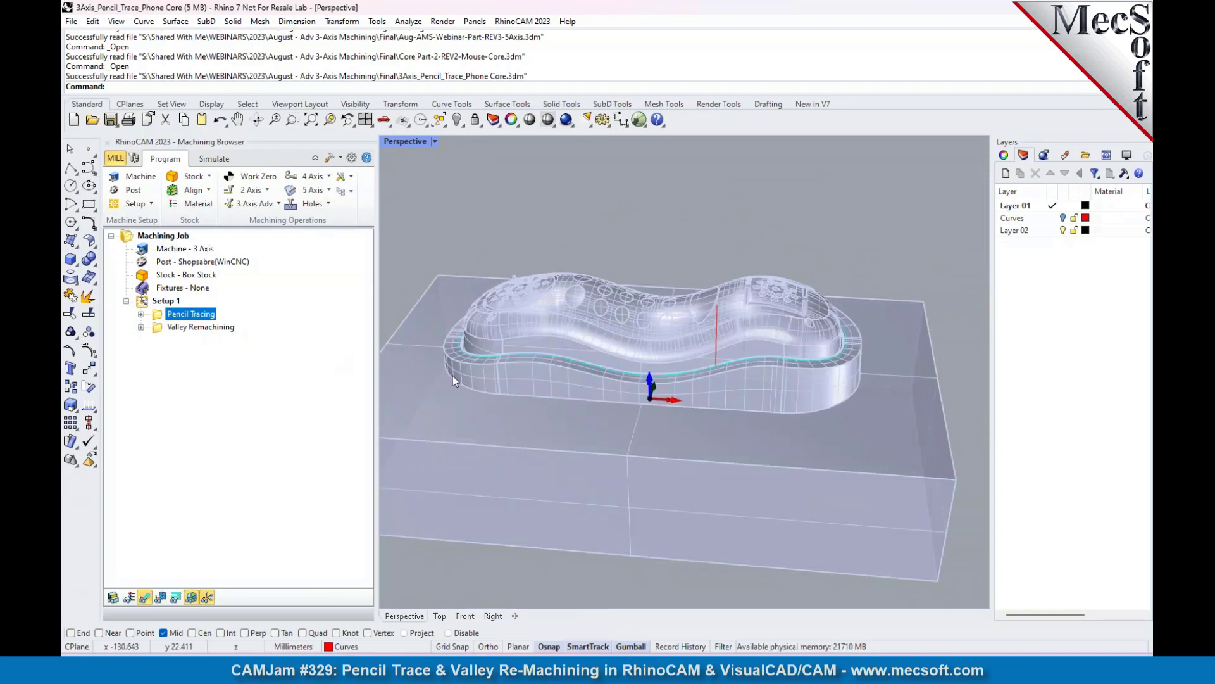
Step: Review the two containment regions of the Pencil Tracing operation and close it without saving
{"action": "double_click", "coordinate": [157, 317]}
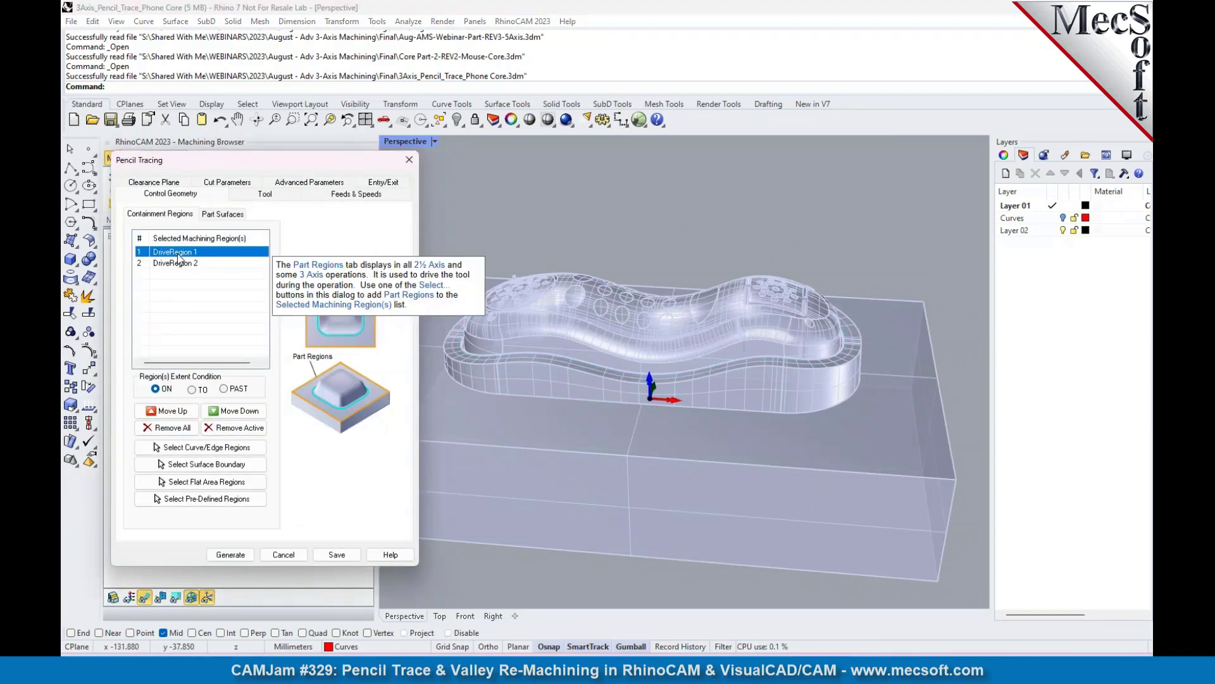
{"action": "left_click", "coordinate": [192, 266]}
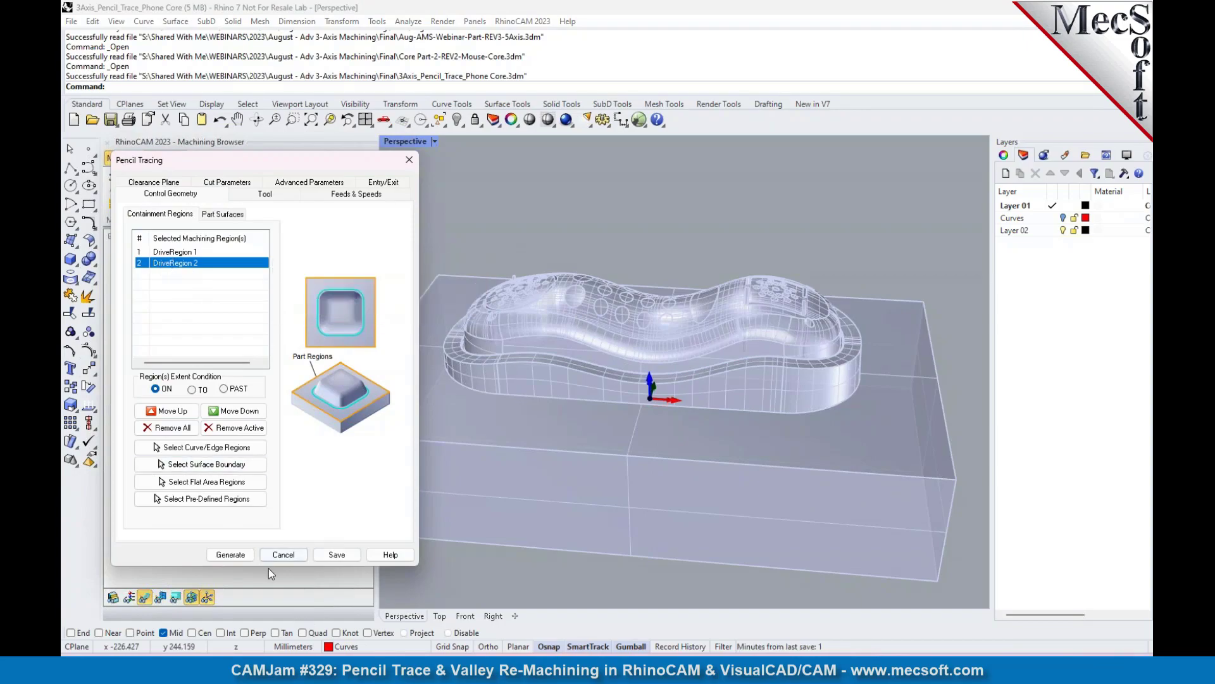
{"action": "left_click", "coordinate": [291, 555]}
{"action": "scroll", "coordinate": [510, 348], "scroll_direction": "up", "scroll_amount": 3}
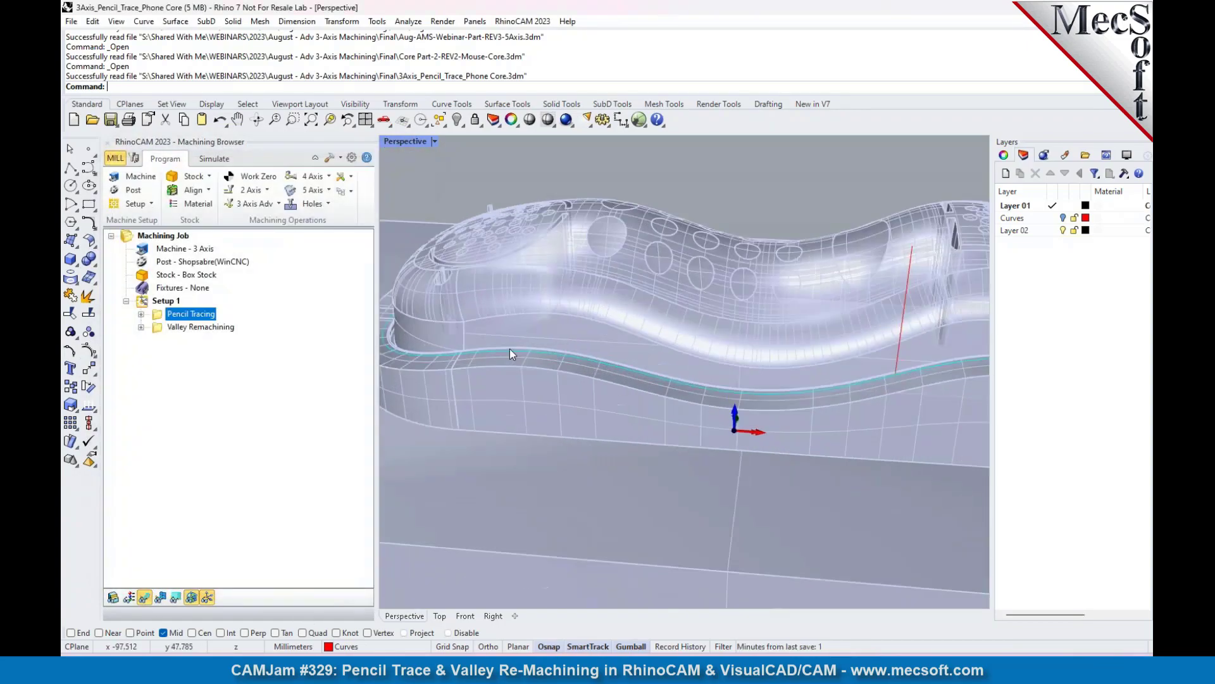
Step: Show the part model in simulation and simulate the Pencil Tracing operation with Simulate by Moves off
{"action": "left_click", "coordinate": [214, 158]}
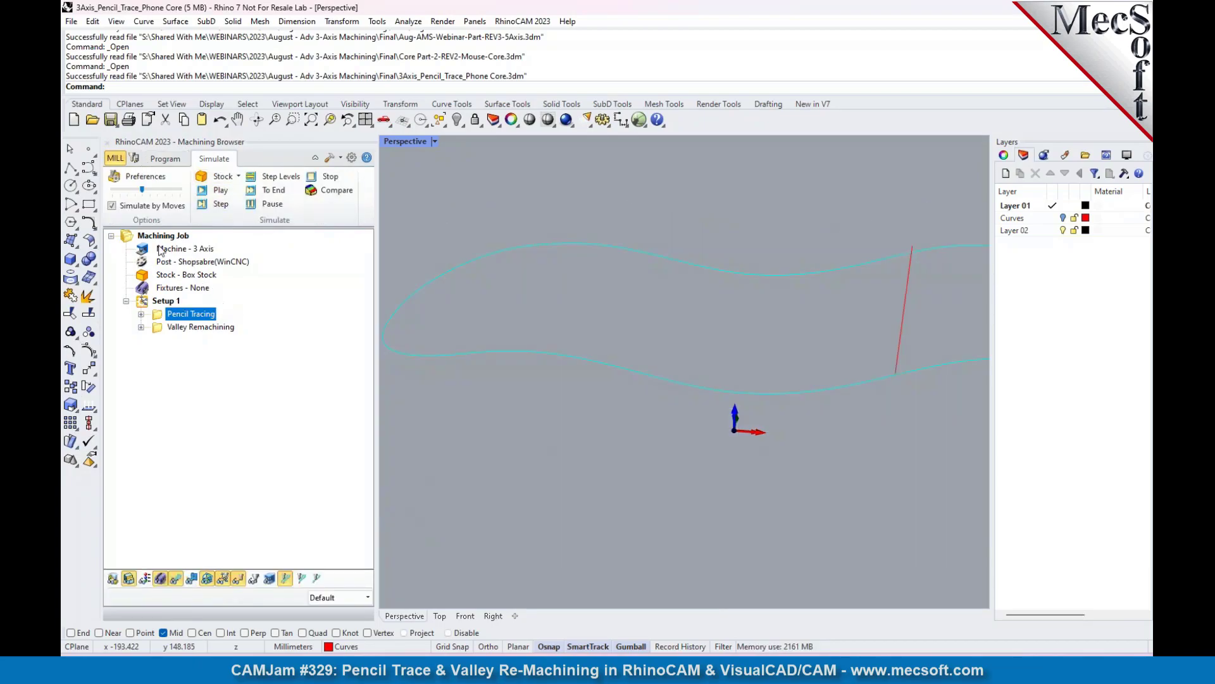
{"action": "left_click", "coordinate": [114, 579]}
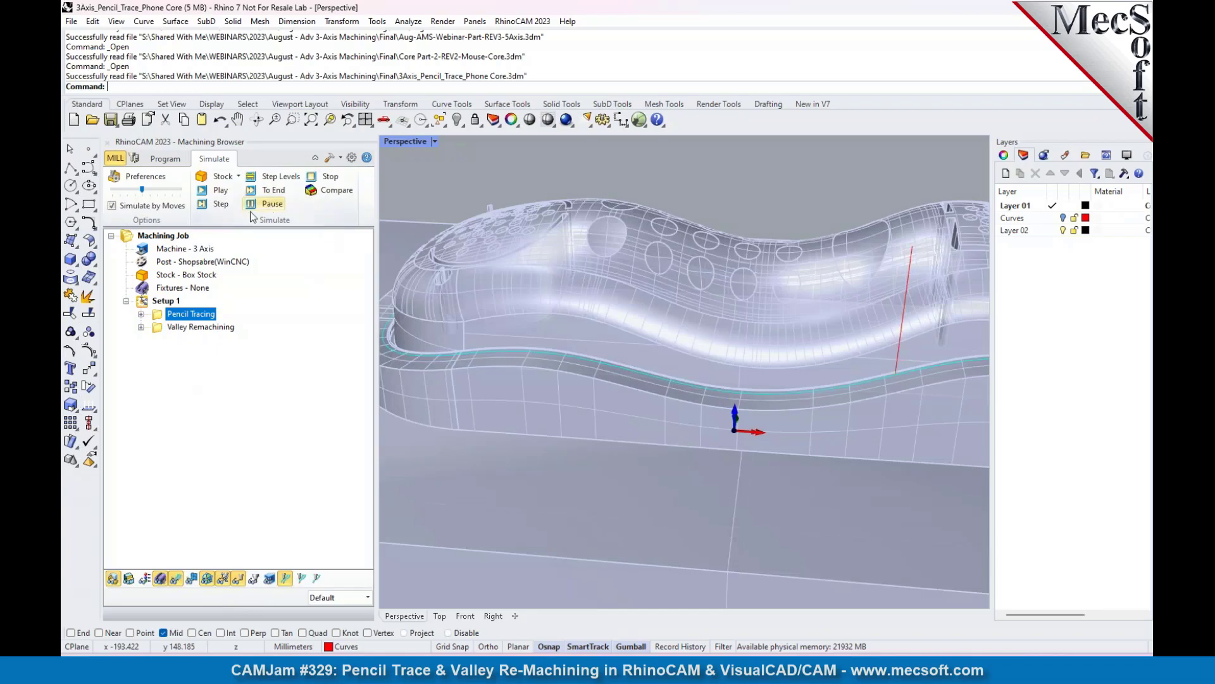
{"action": "left_click", "coordinate": [112, 206]}
{"action": "left_click", "coordinate": [214, 190]}
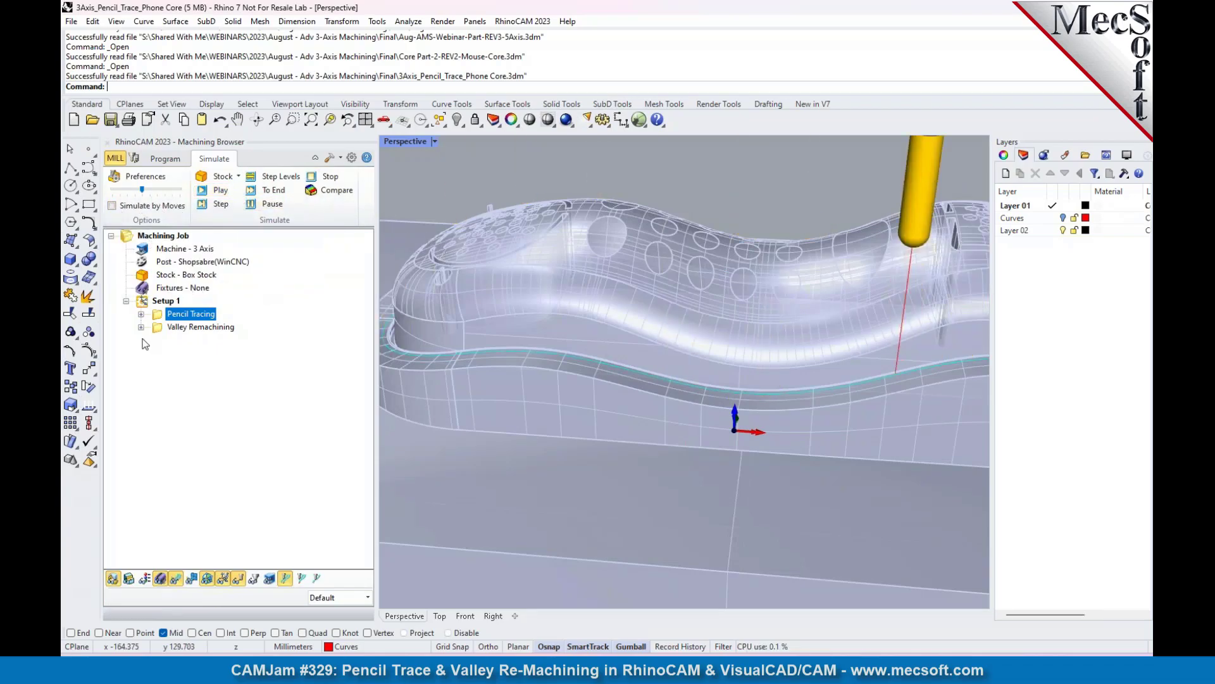
Step: Set the simulation speed to its minimum, replay the Pencil Tracing simulation, and inspect the traced corner at the phone core's end
{"action": "left_click_drag", "start_coordinate": [143, 189], "coordinate": [115, 190]}
{"action": "left_click", "coordinate": [221, 191]}
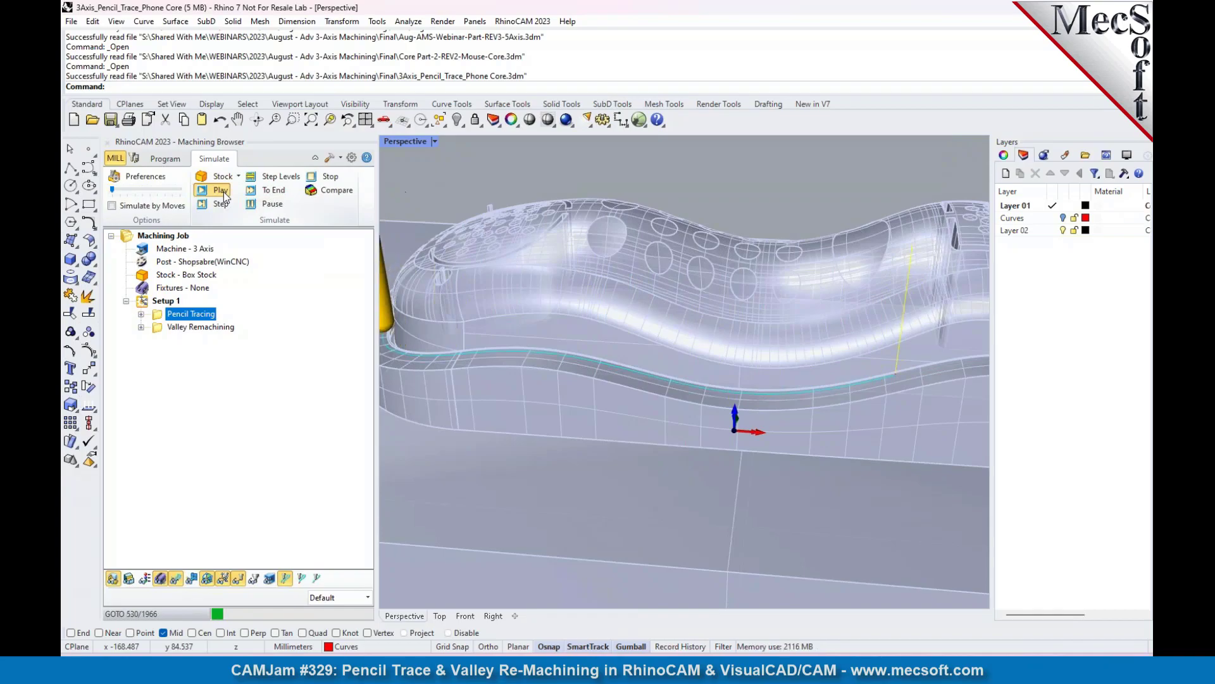
{"action": "scroll", "coordinate": [553, 339], "scroll_direction": "down", "scroll_amount": 5}
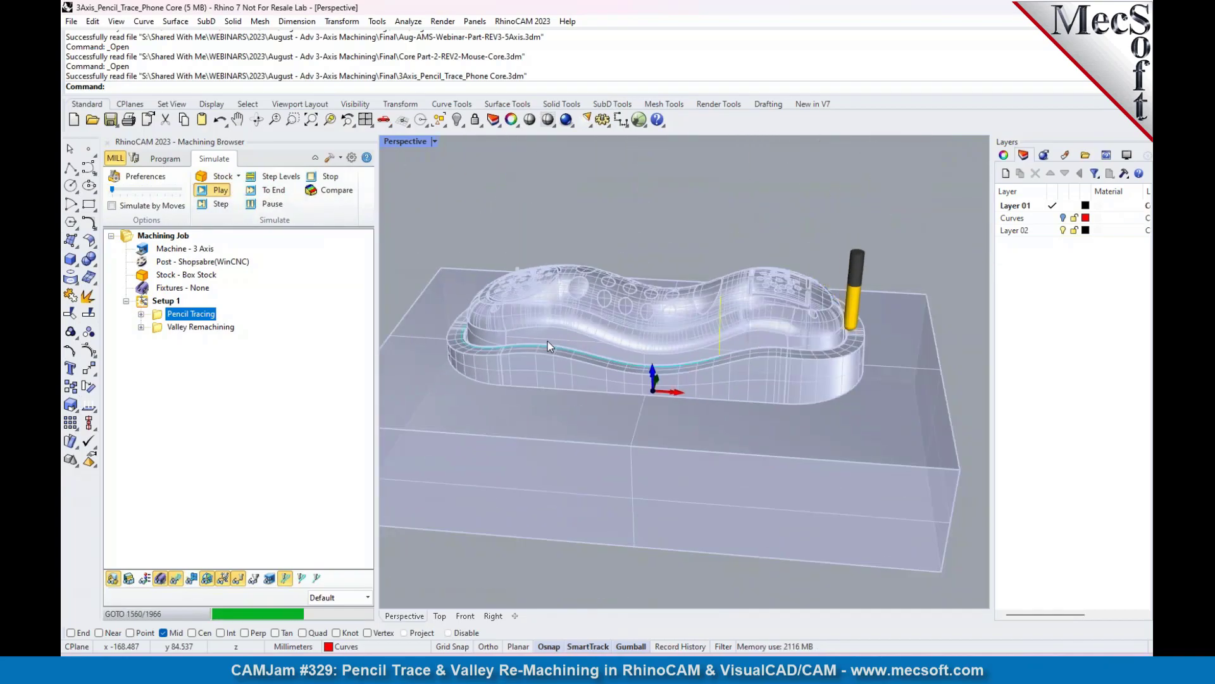
{"action": "scroll", "coordinate": [817, 346], "scroll_direction": "up", "scroll_amount": 8}
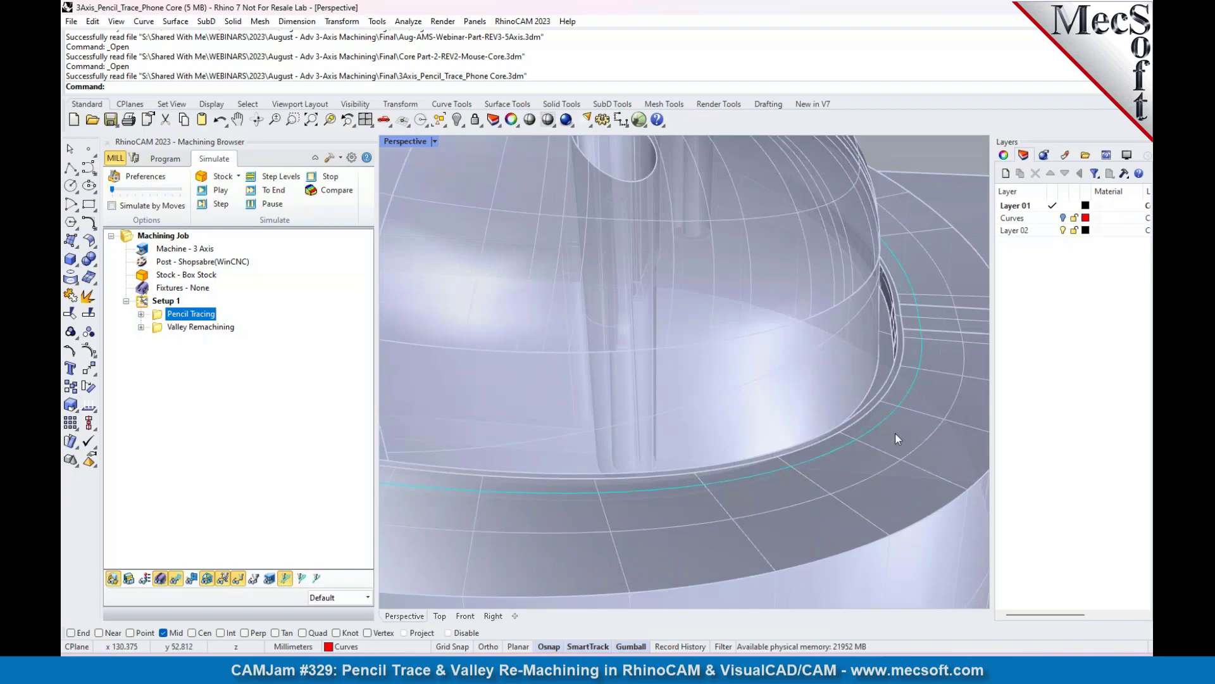
{"action": "scroll", "coordinate": [719, 412], "scroll_direction": "down", "scroll_amount": 3}
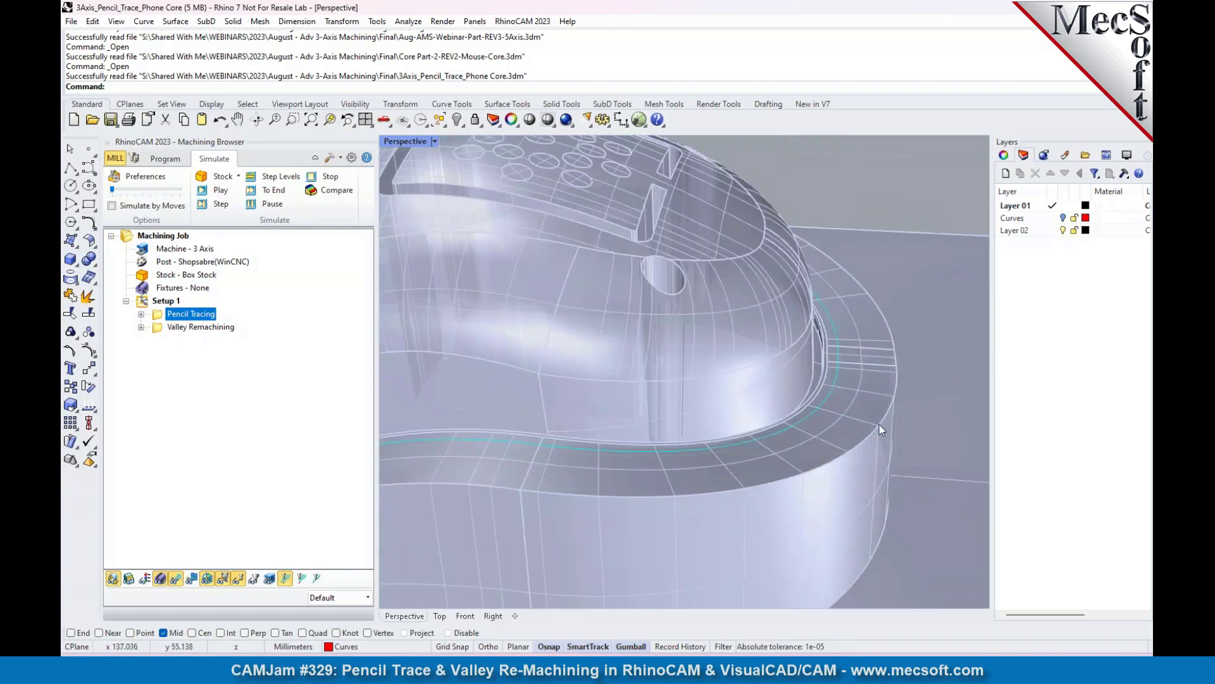
{"action": "scroll", "coordinate": [843, 379], "scroll_direction": "down", "scroll_amount": 5}
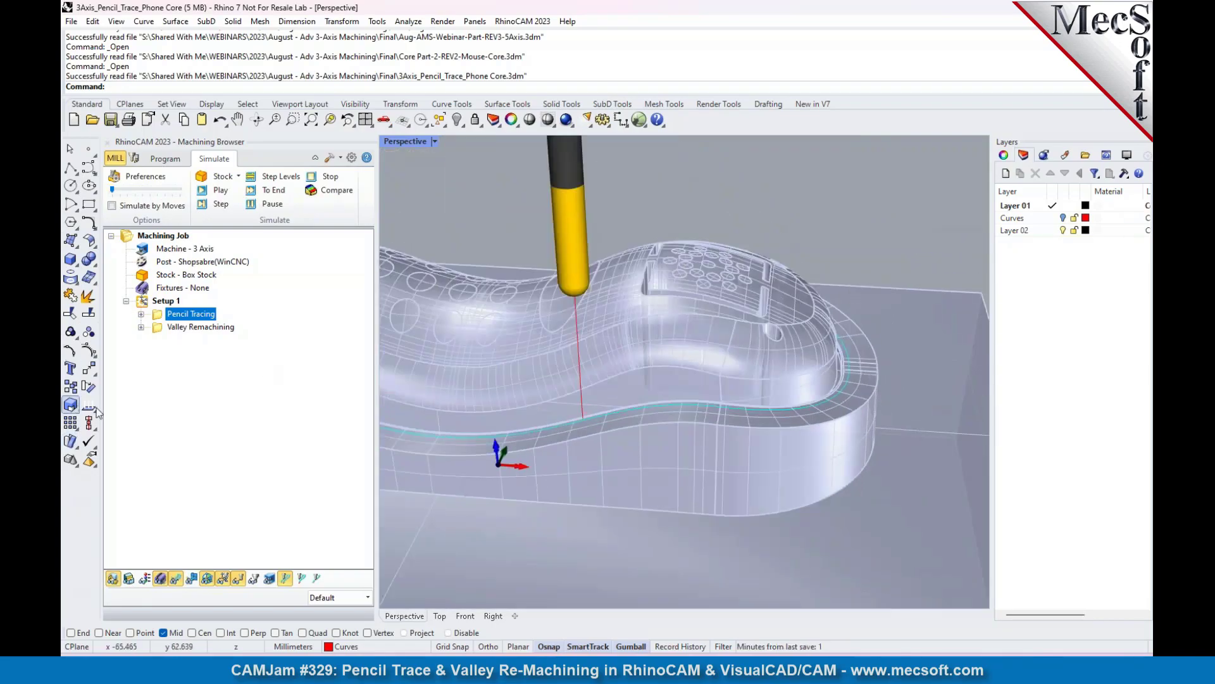
Step: Display the Valley Remachining toolpath on the phone core and inspect its passes along the corner
{"action": "left_click", "coordinate": [162, 328]}
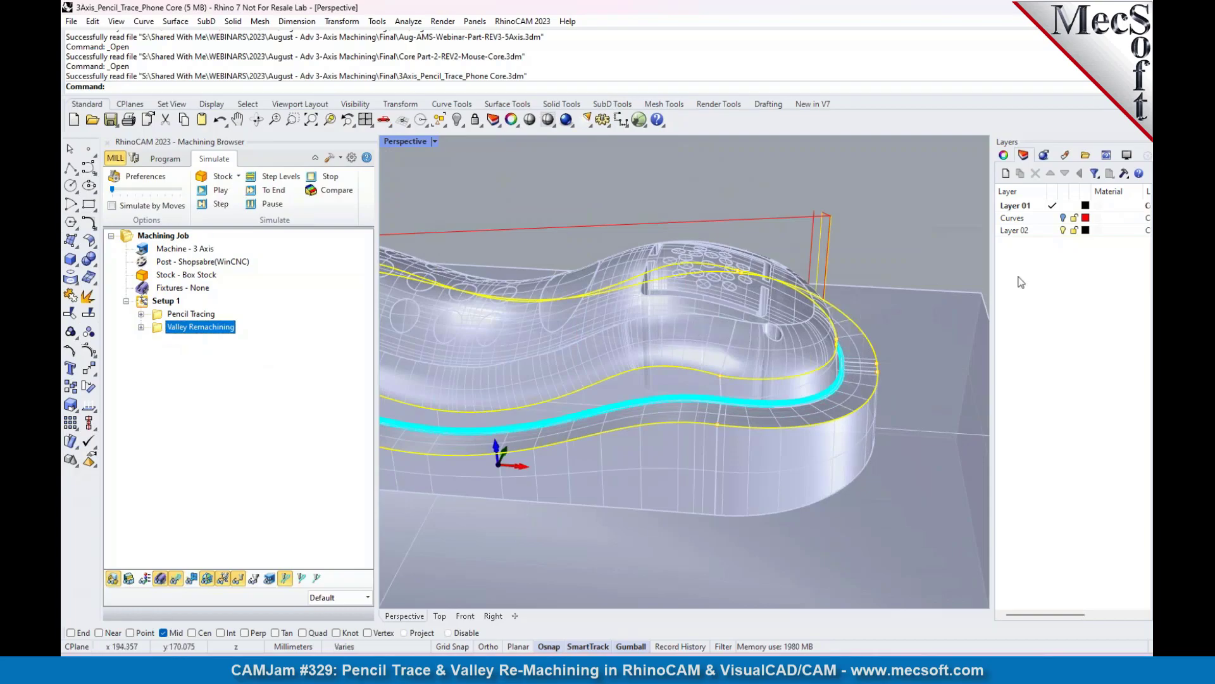
{"action": "scroll", "coordinate": [880, 239], "scroll_direction": "down", "scroll_amount": 3}
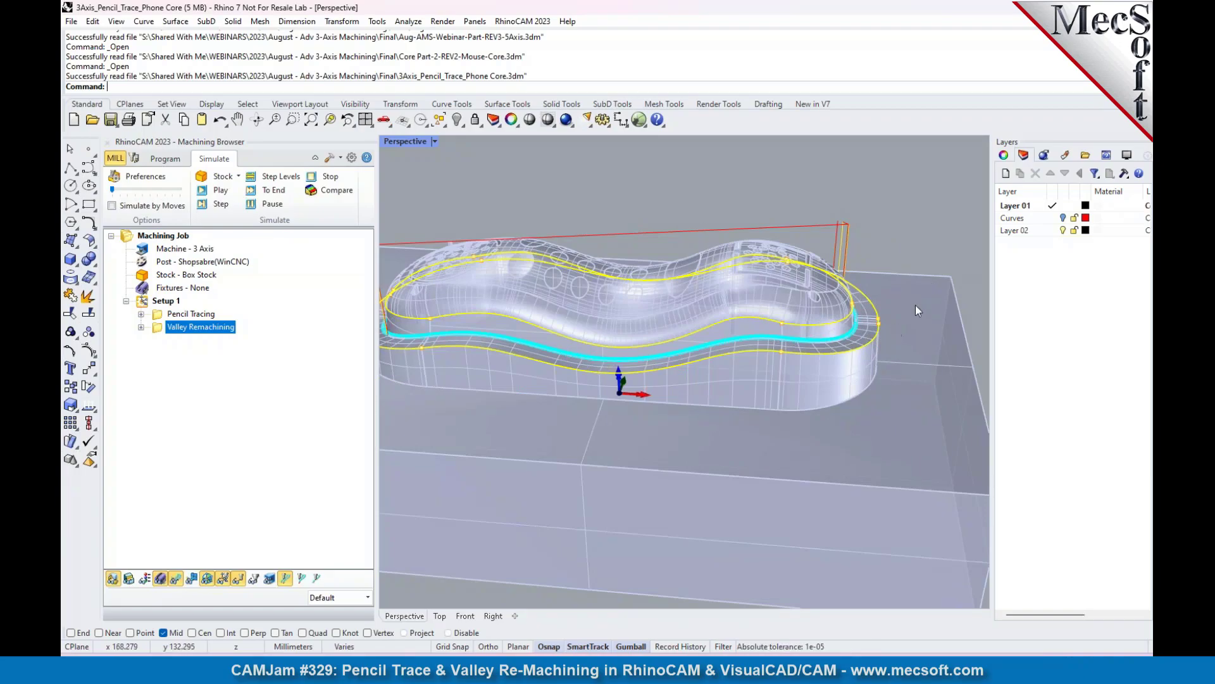
{"action": "scroll", "coordinate": [884, 325], "scroll_direction": "up", "scroll_amount": 3}
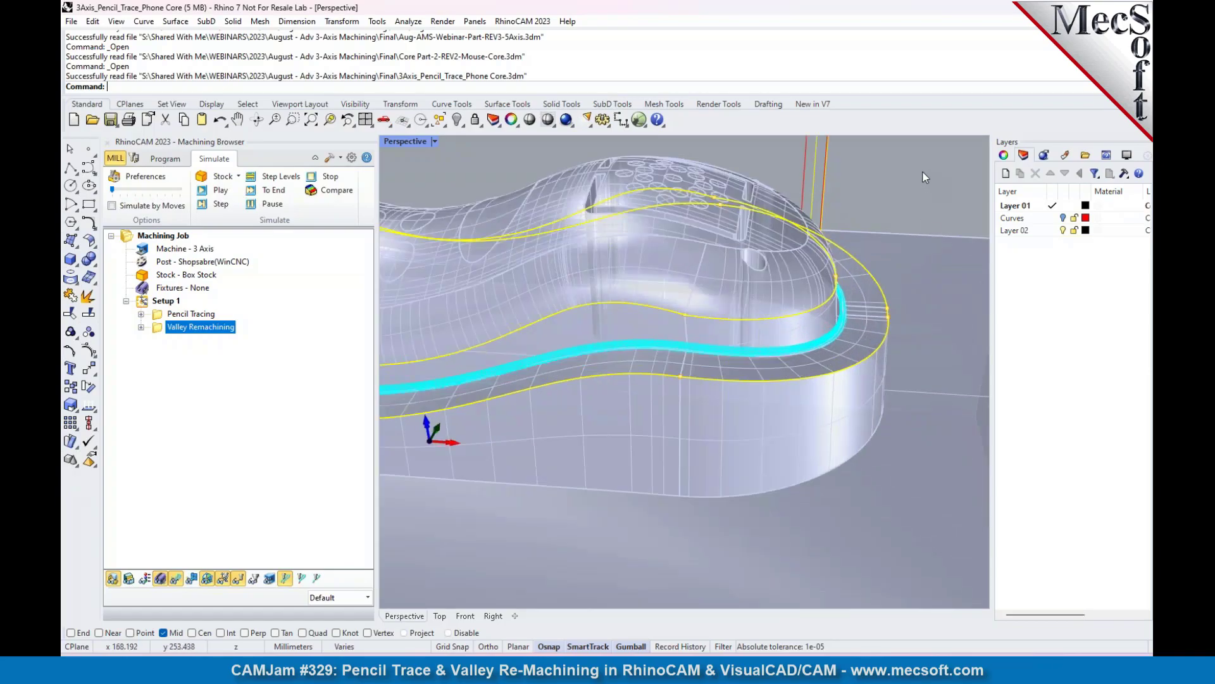
{"action": "scroll", "coordinate": [834, 374], "scroll_direction": "up", "scroll_amount": 3}
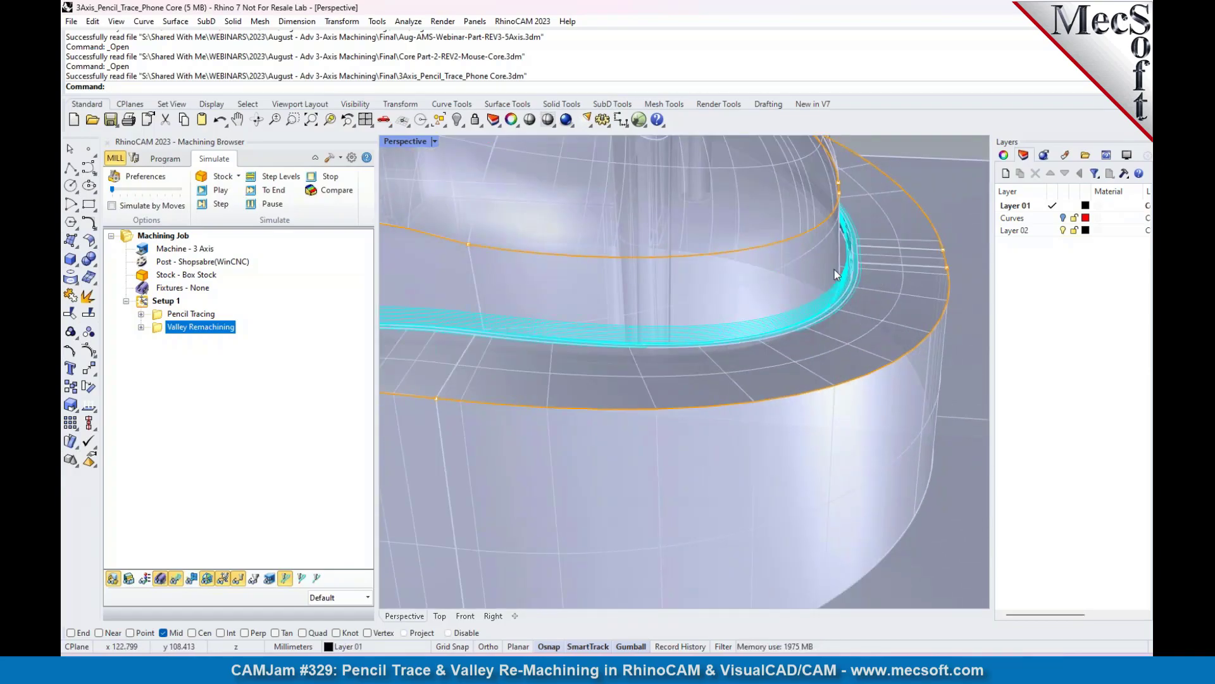
Step: Review the reference tool parameters in the phone core's Valley Remachining operation and close it without saving
{"action": "double_click", "coordinate": [157, 331]}
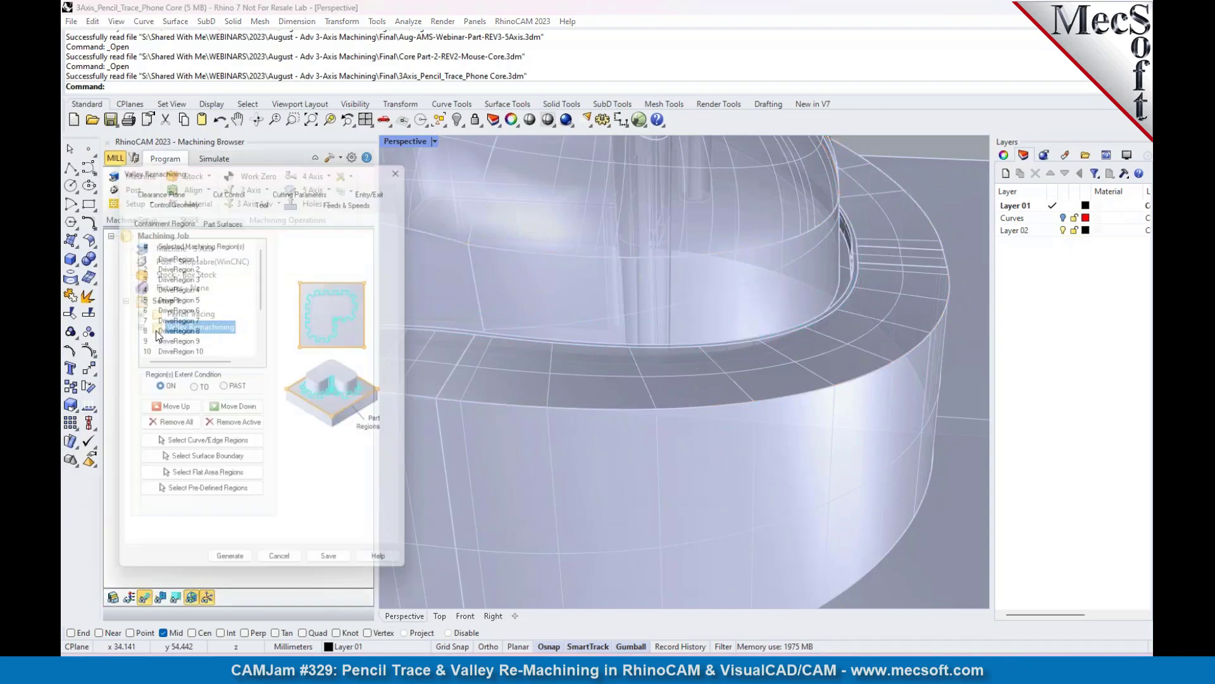
{"action": "left_click", "coordinate": [228, 183]}
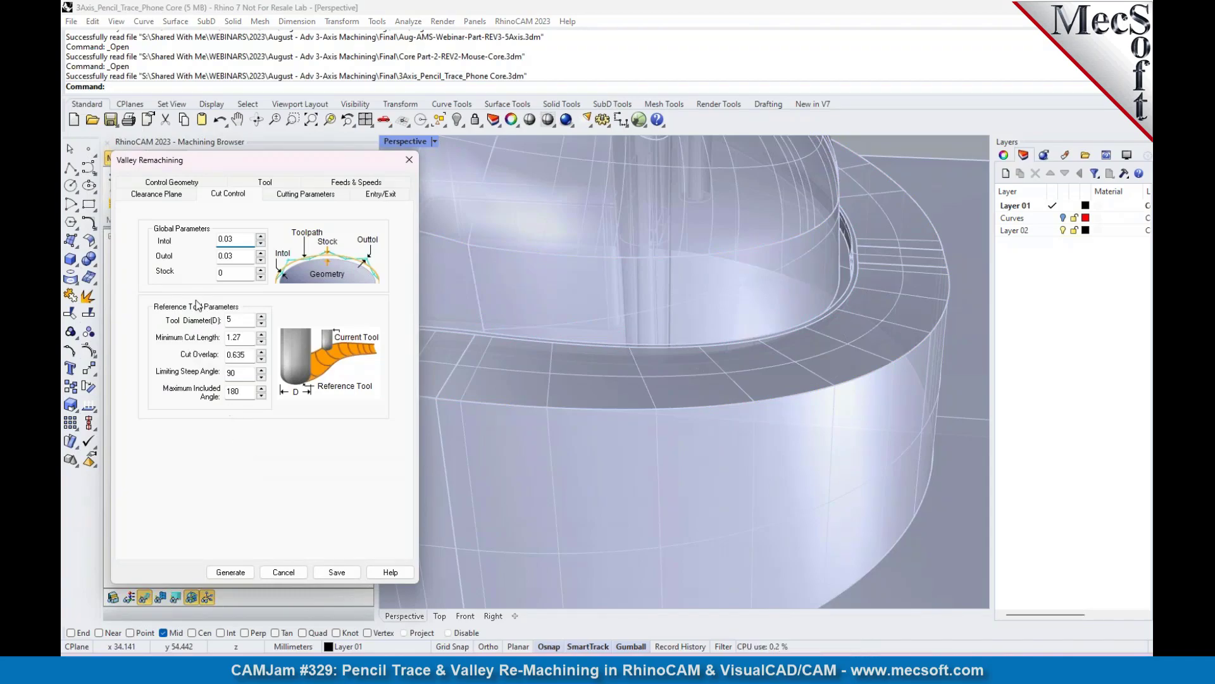
{"action": "double_click", "coordinate": [242, 321]}
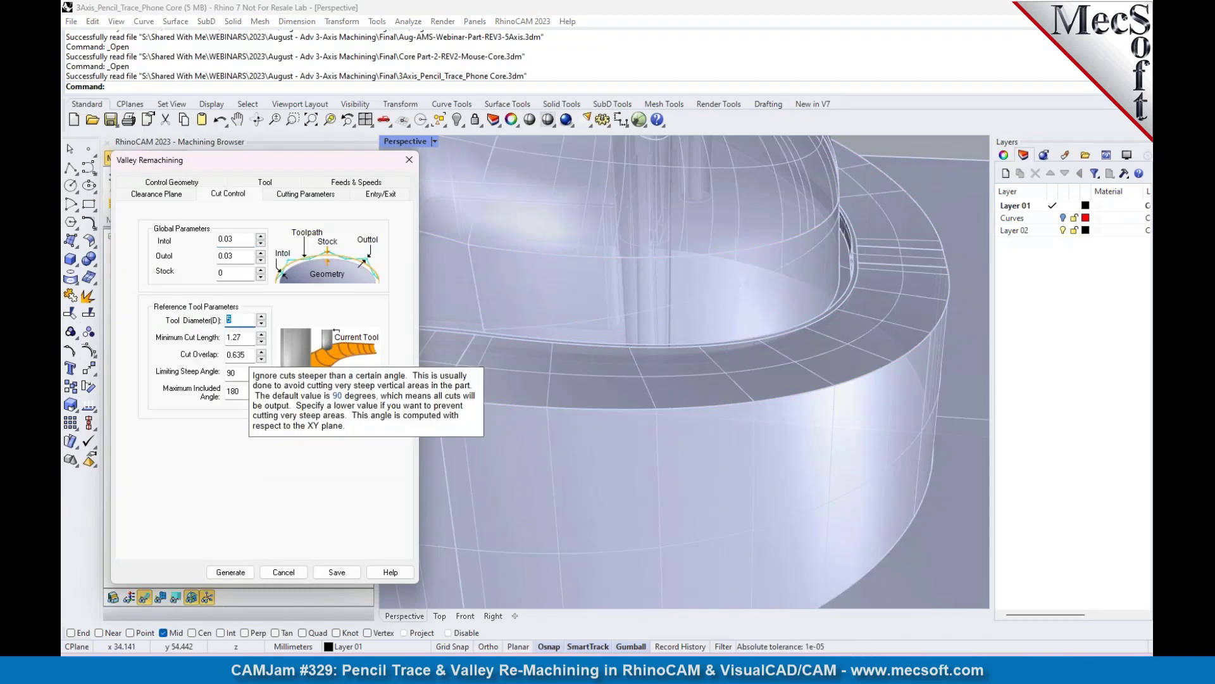
{"action": "left_click", "coordinate": [1071, 353]}
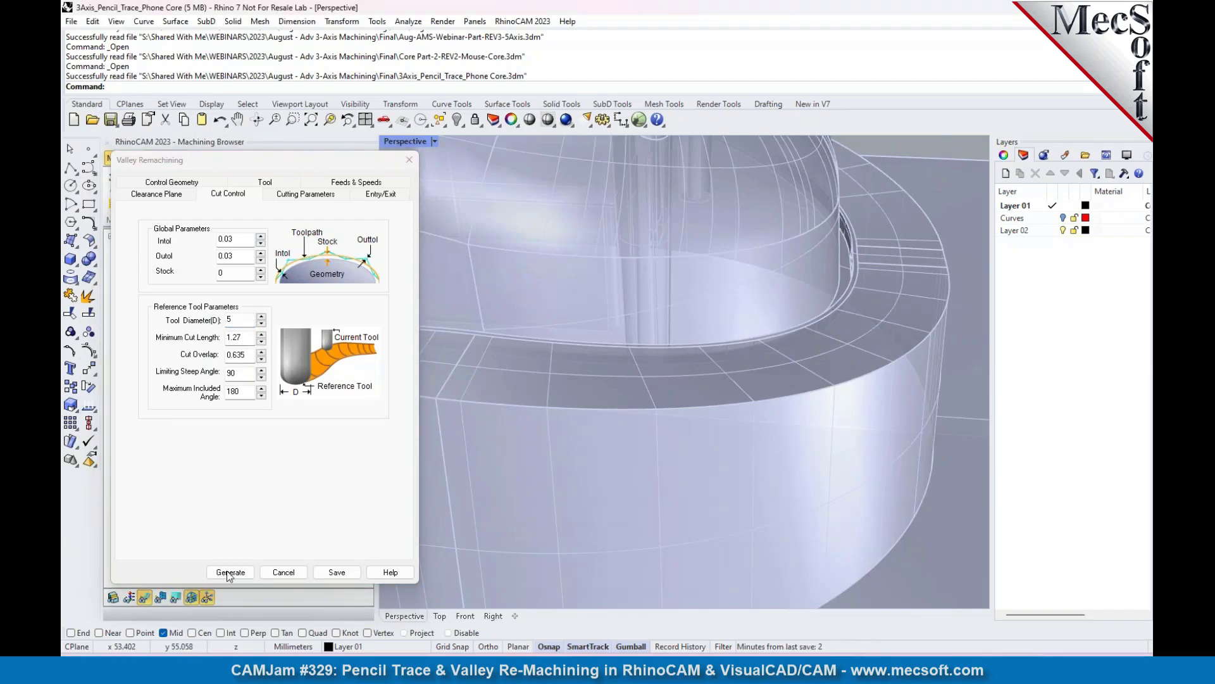
{"action": "left_click", "coordinate": [290, 574]}
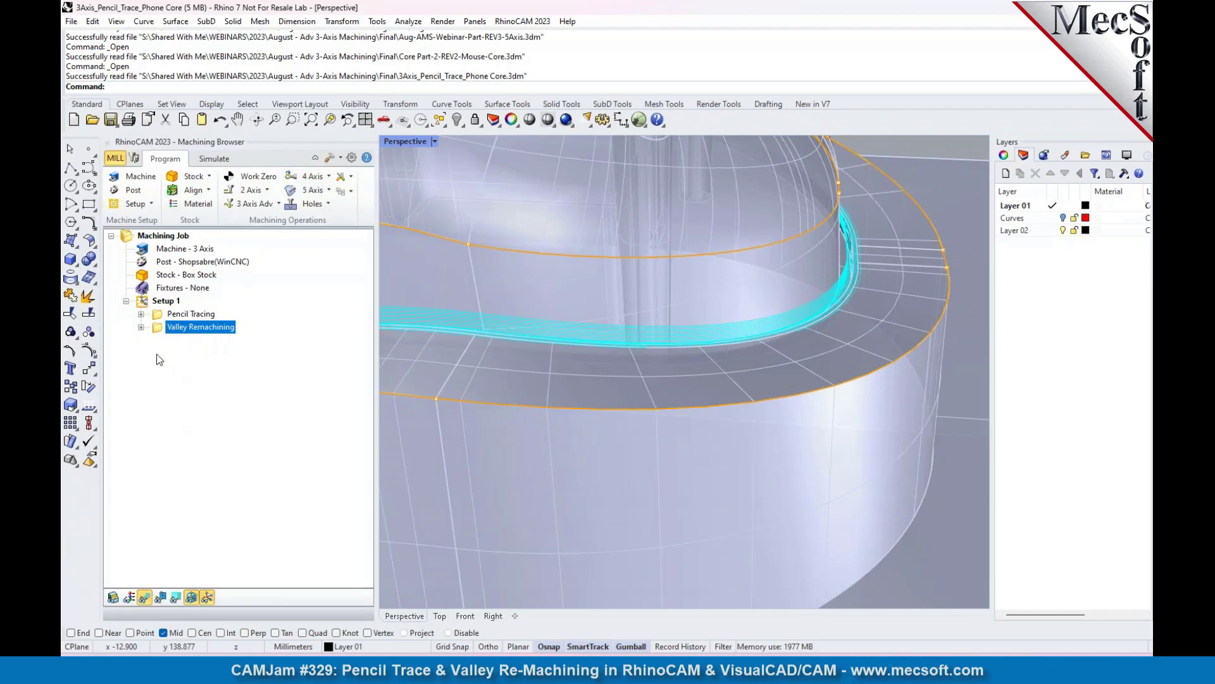
Step: Expand the Valley Remachining operation to check its 2mm Ballnose tool, and reselect the operation
{"action": "left_click", "coordinate": [141, 327]}
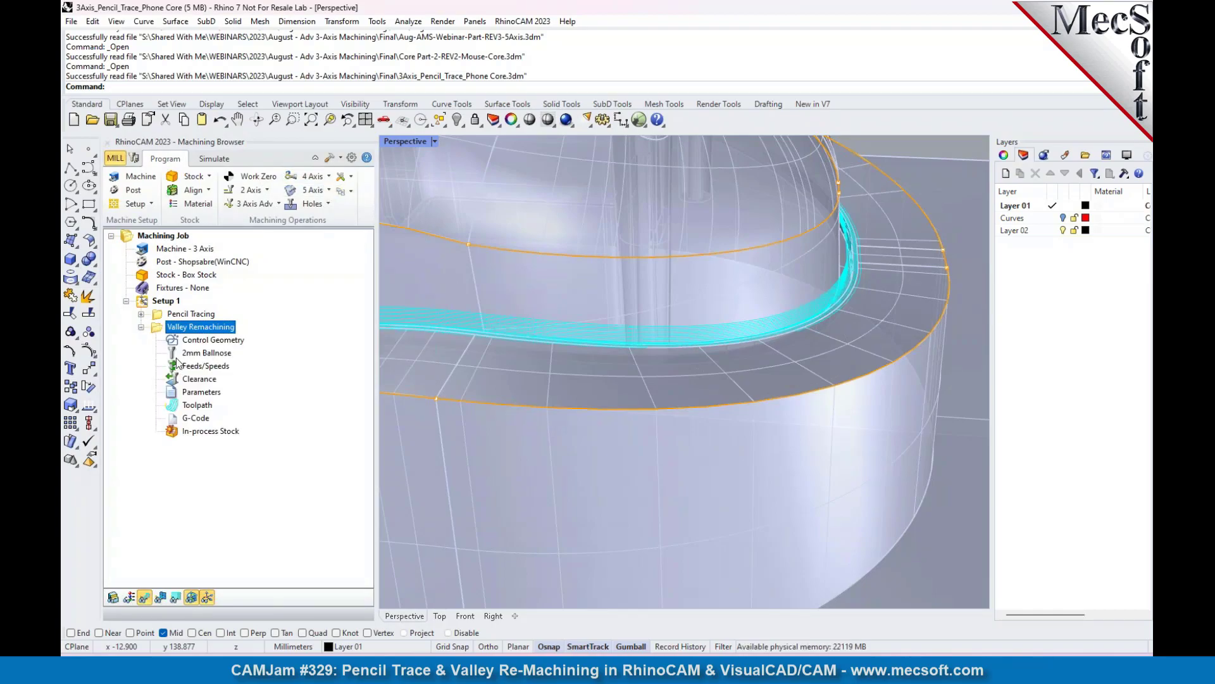
{"action": "left_click", "coordinate": [180, 356]}
{"action": "left_click", "coordinate": [160, 329]}
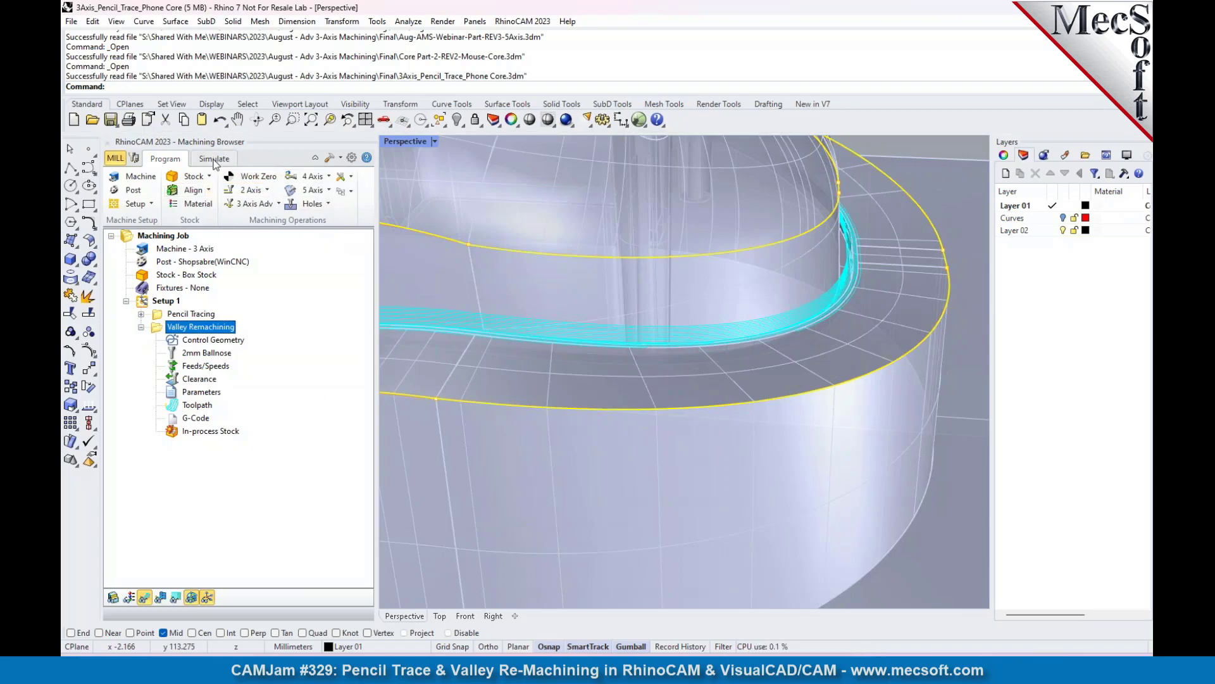
Step: Simulate the Valley Remachining operation, slowing the simulation speed while it plays, and inspect the tool's passes around the phone core
{"action": "left_click", "coordinate": [211, 161]}
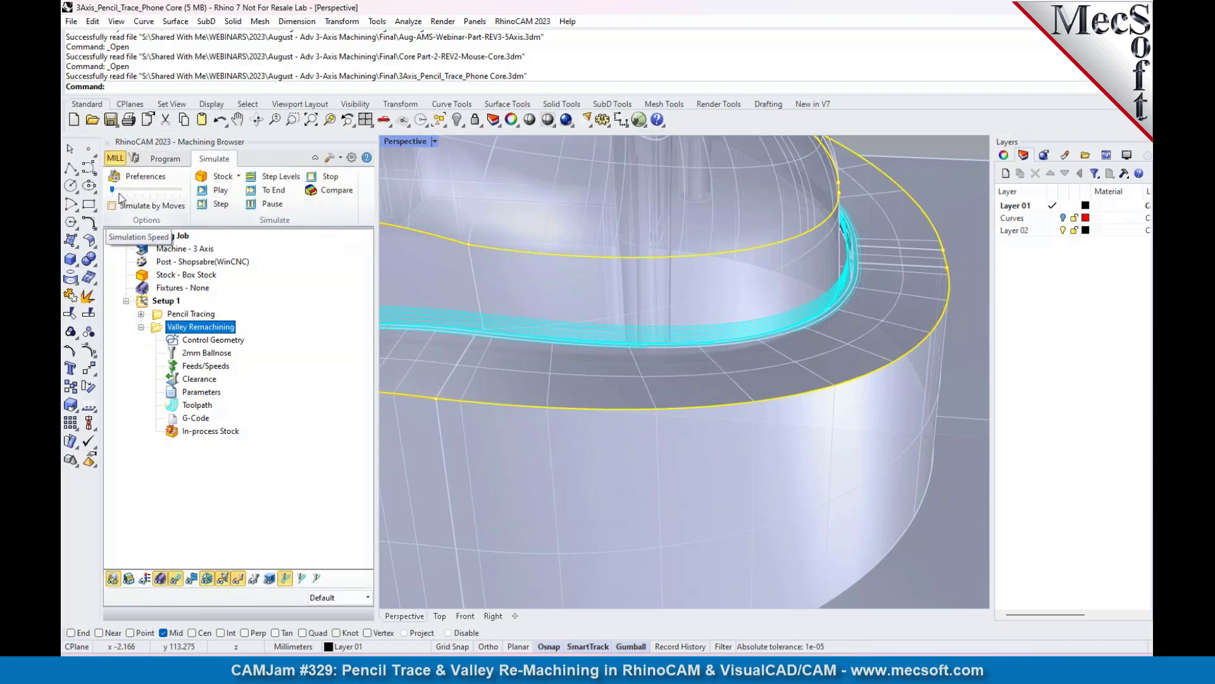
{"action": "left_click_drag", "start_coordinate": [114, 190], "coordinate": [146, 194]}
{"action": "left_click", "coordinate": [218, 190]}
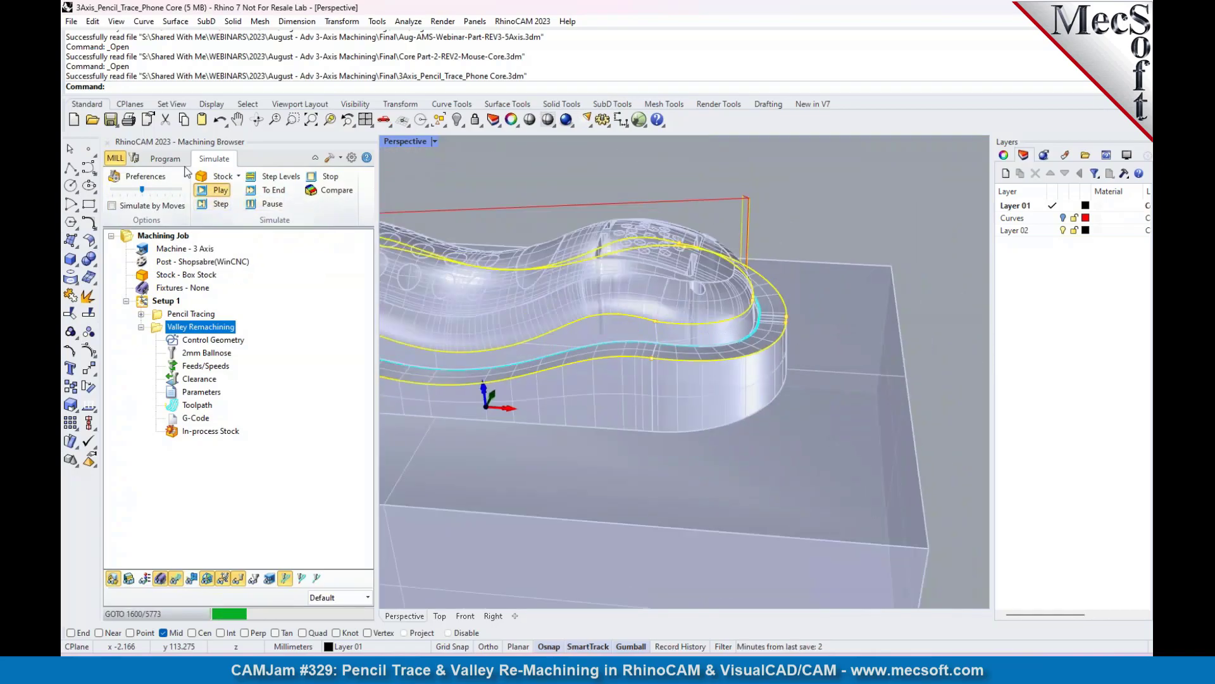
{"action": "left_click_drag", "start_coordinate": [131, 188], "coordinate": [120, 188]}
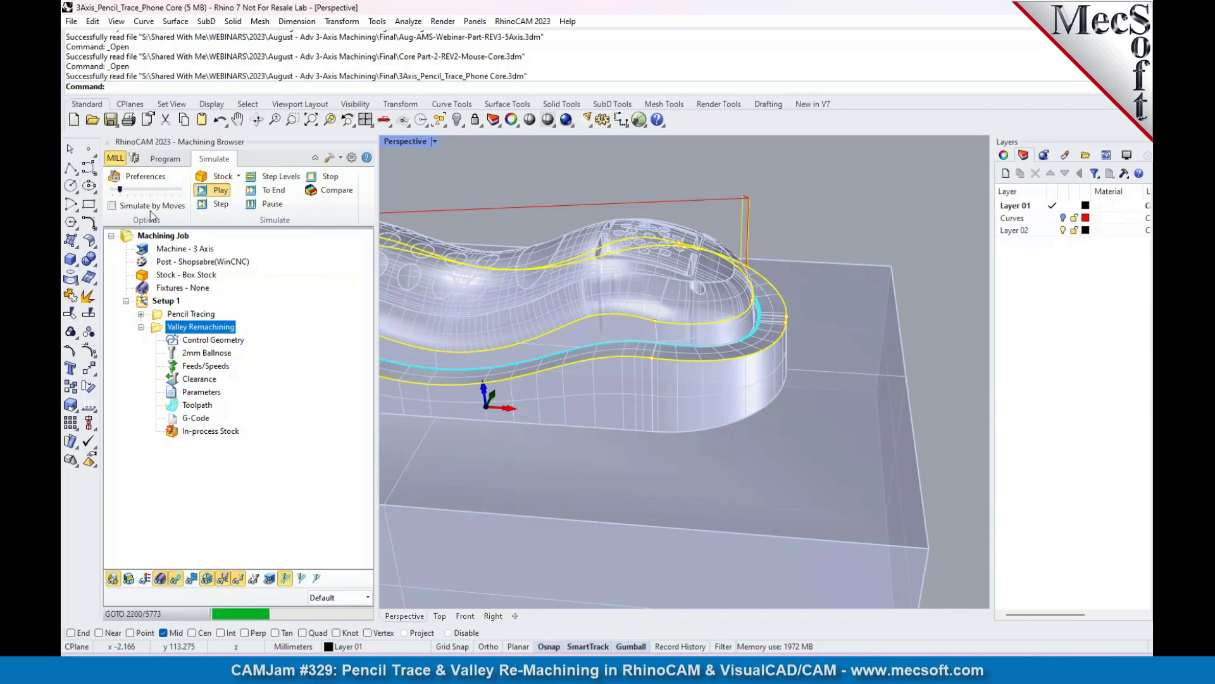
{"action": "scroll", "coordinate": [803, 310], "scroll_direction": "down", "scroll_amount": 3}
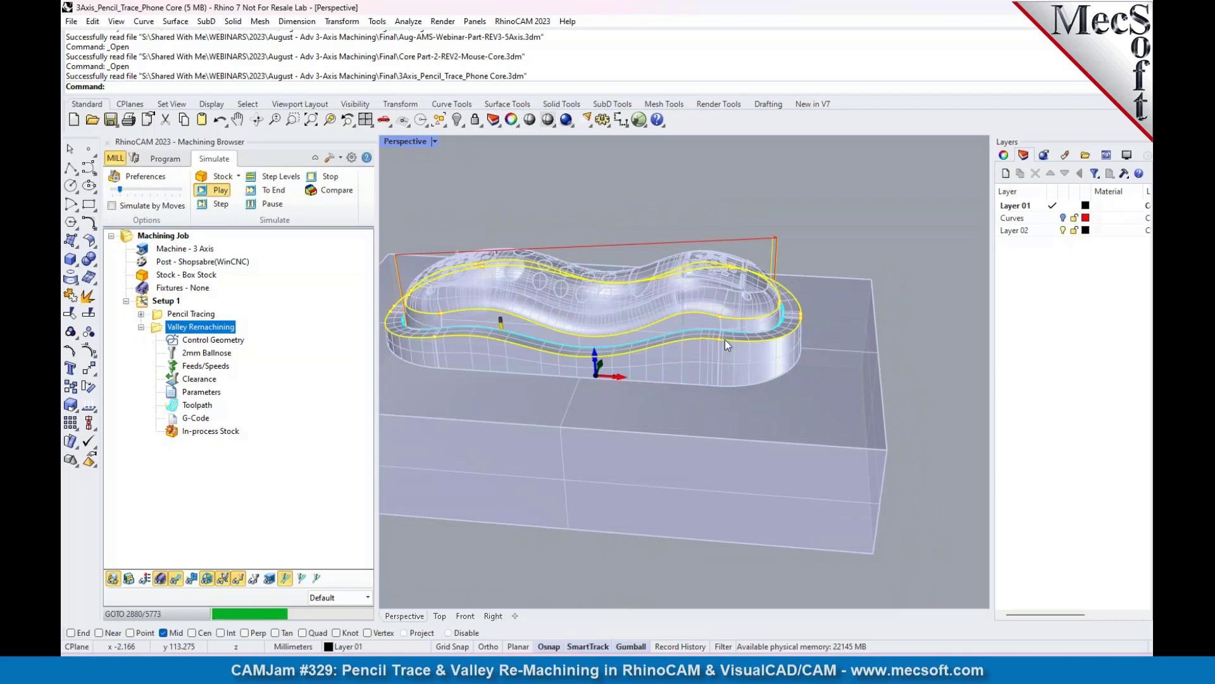
{"action": "scroll", "coordinate": [699, 336], "scroll_direction": "up", "scroll_amount": 5}
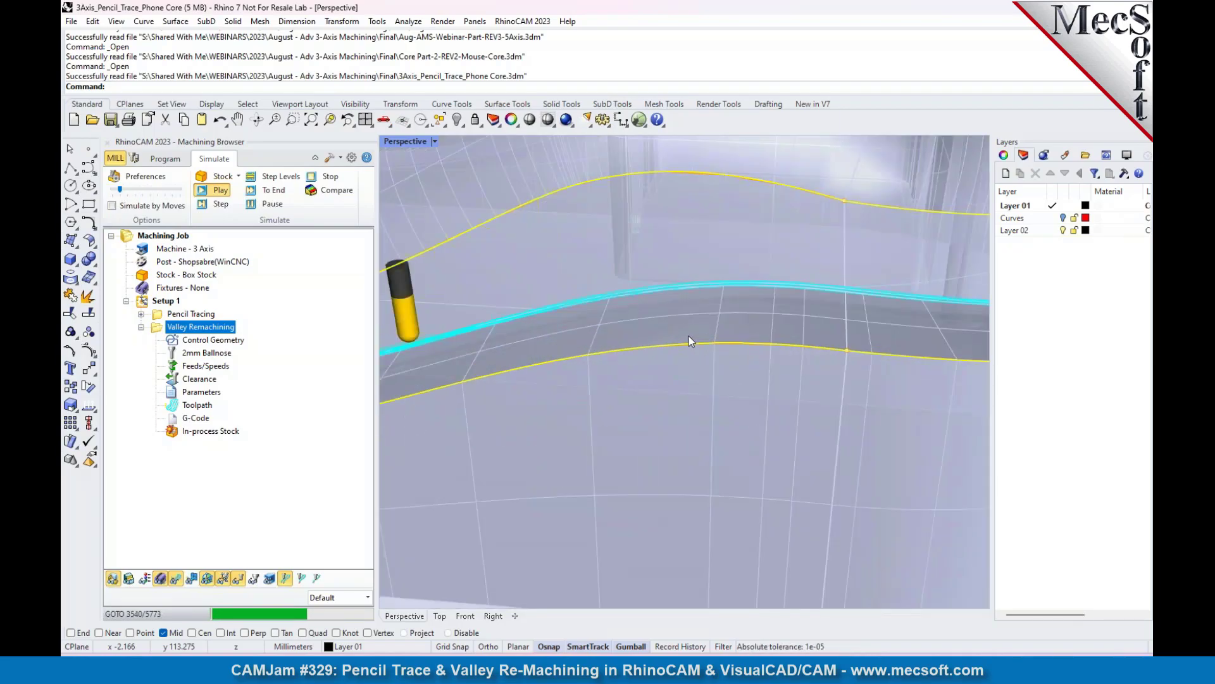
{"action": "scroll", "coordinate": [726, 328], "scroll_direction": "down", "scroll_amount": 5}
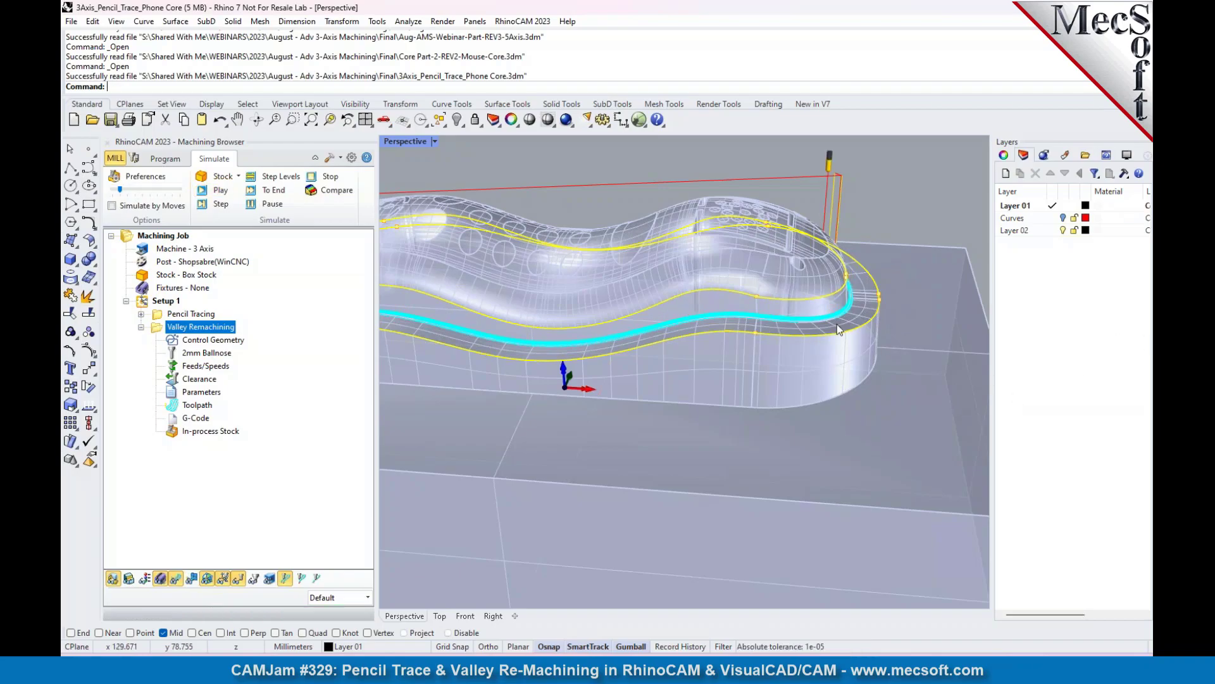
{"action": "scroll", "coordinate": [758, 295], "scroll_direction": "down", "scroll_amount": 3}
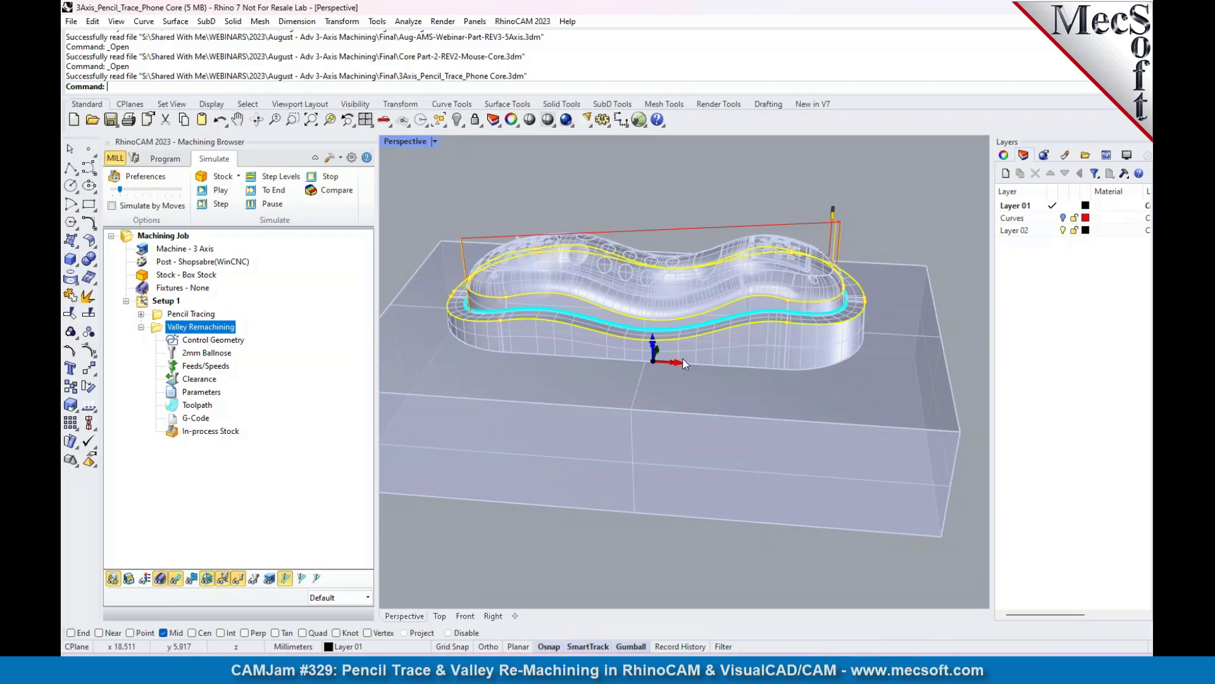
Step: Collapse the Valley Remachining operation, open the recent file Core Part-2-REV2-Mouse-Core, and hide its box stock
{"action": "left_click", "coordinate": [141, 327]}
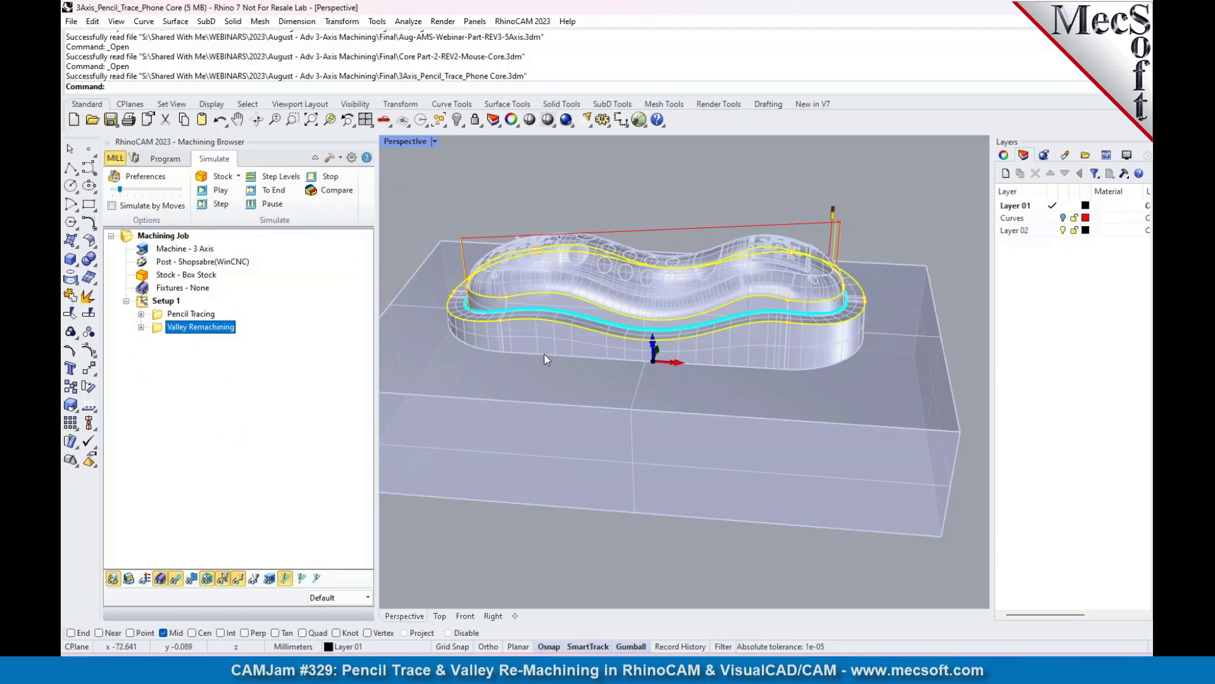
{"action": "left_click", "coordinate": [74, 24]}
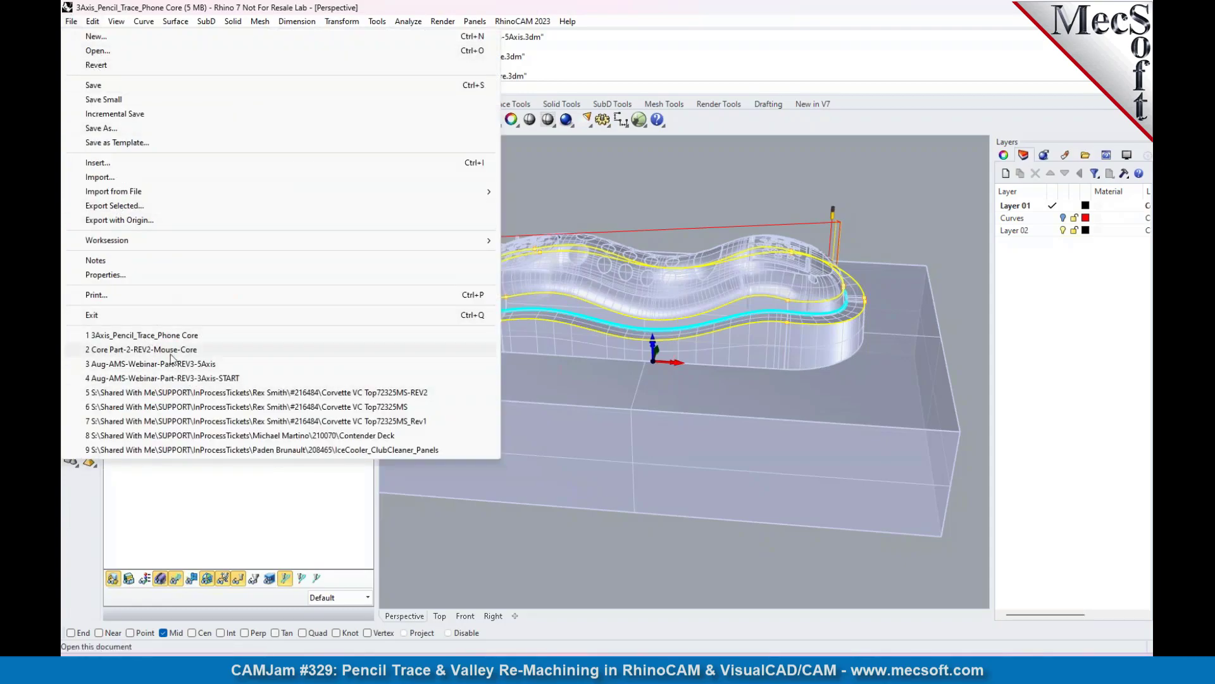
{"action": "left_click", "coordinate": [168, 350]}
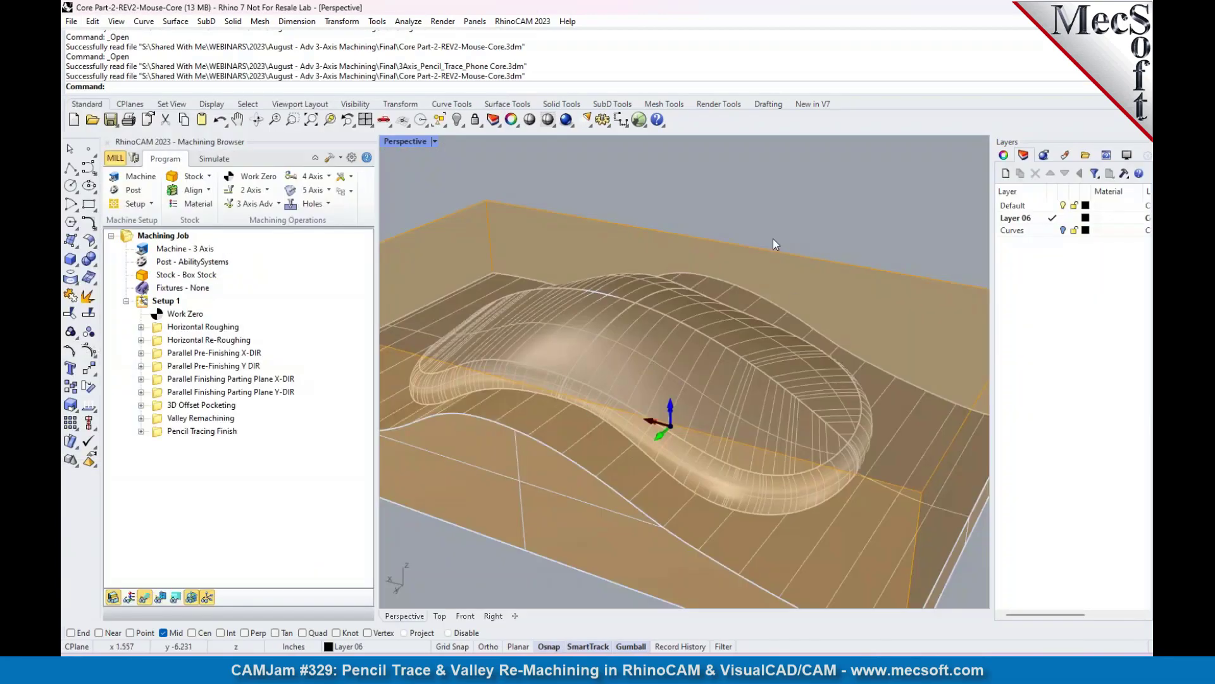
{"action": "left_click", "coordinate": [113, 598]}
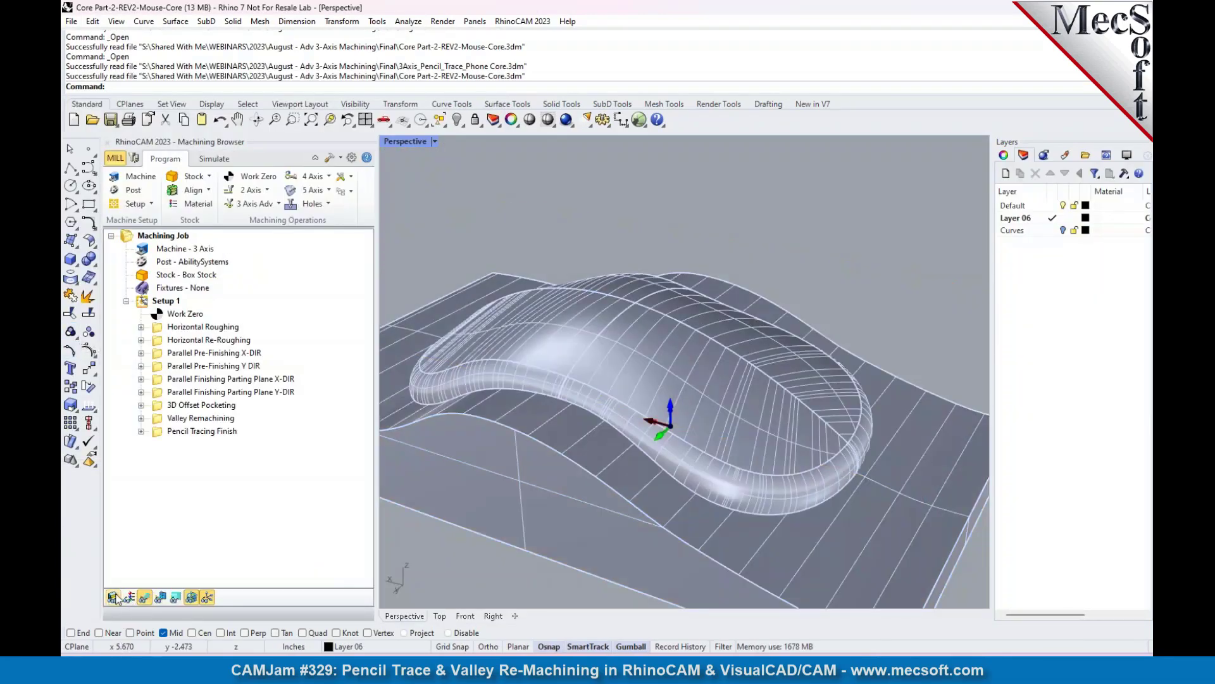
Step: Display in turn the Horizontal Roughing, Parallel Finishing Parting Plane Y-DIR, 3D Offset Pocketing and Valley Remachining toolpaths on the mouse core
{"action": "left_click", "coordinate": [197, 327]}
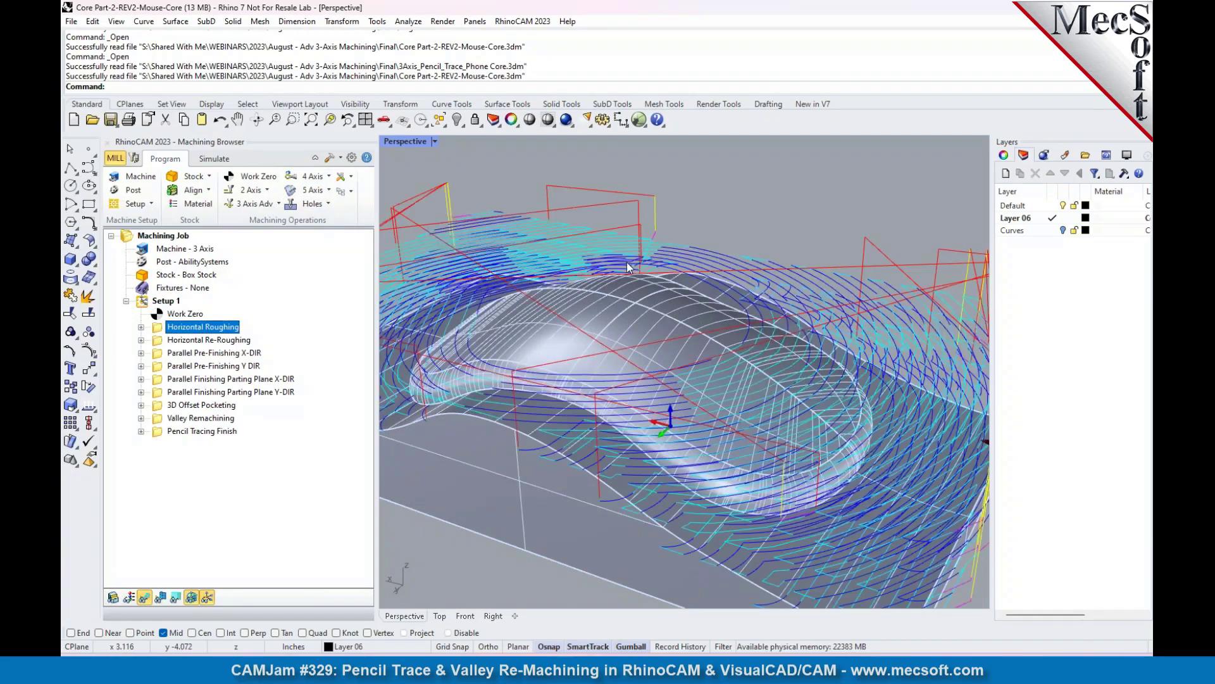
{"action": "left_click", "coordinate": [168, 393]}
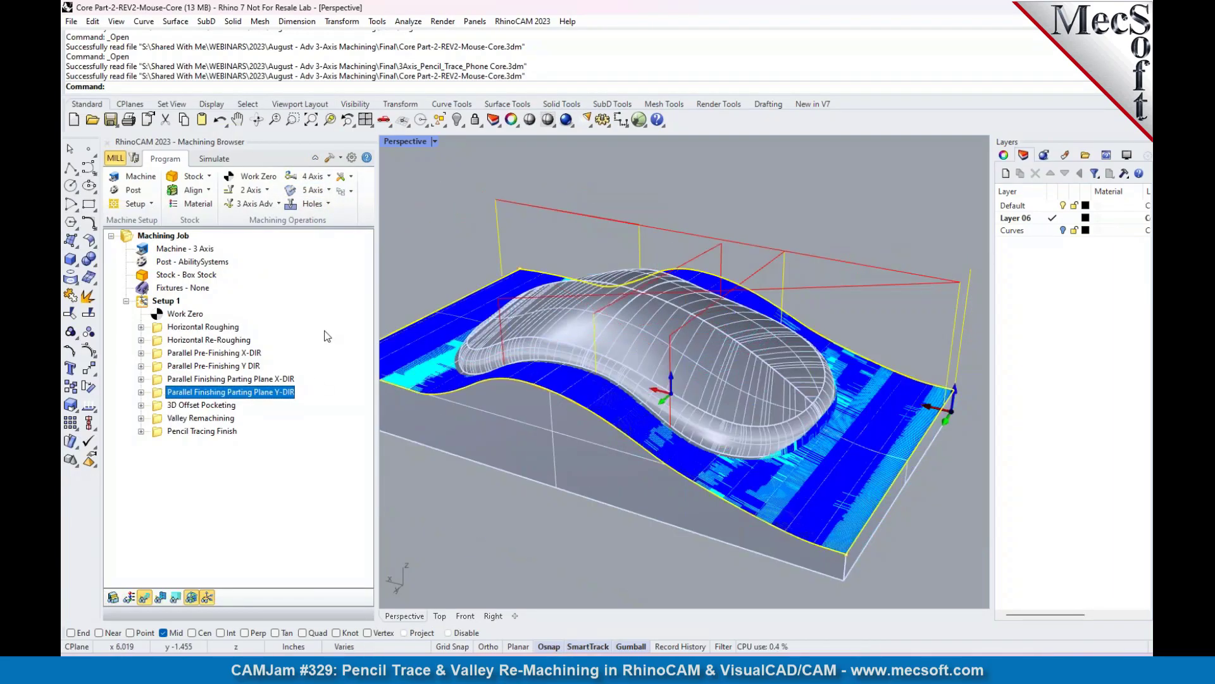
{"action": "left_click", "coordinate": [158, 406]}
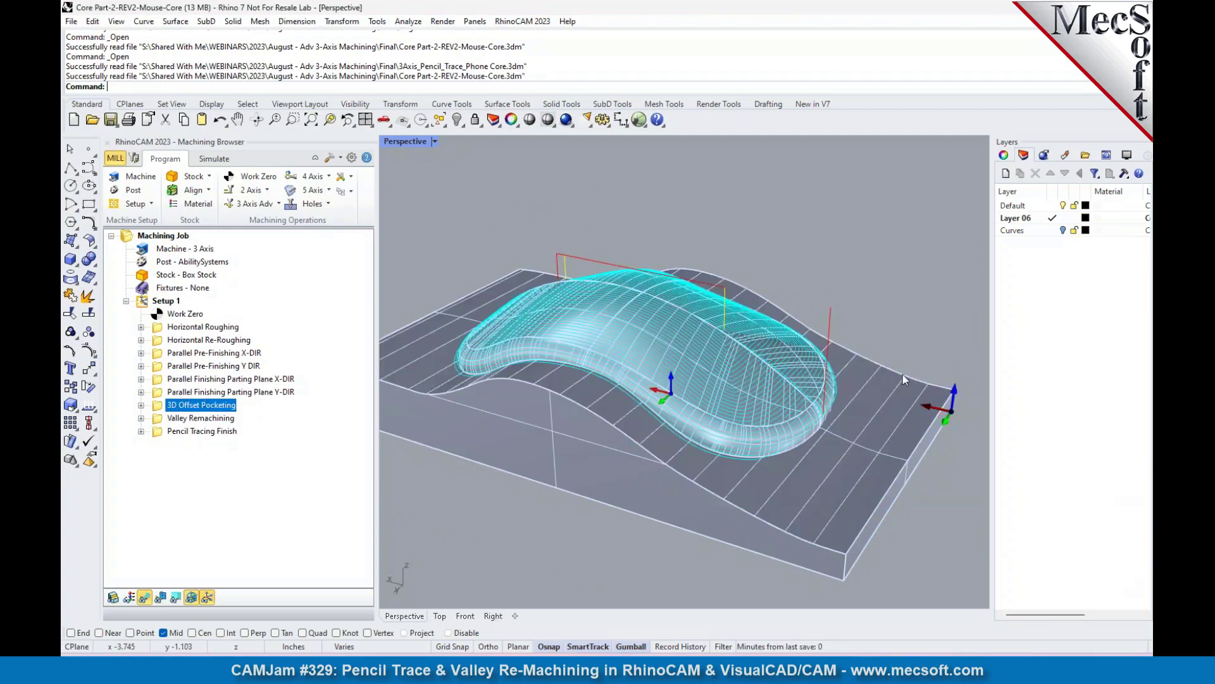
{"action": "left_click", "coordinate": [161, 420]}
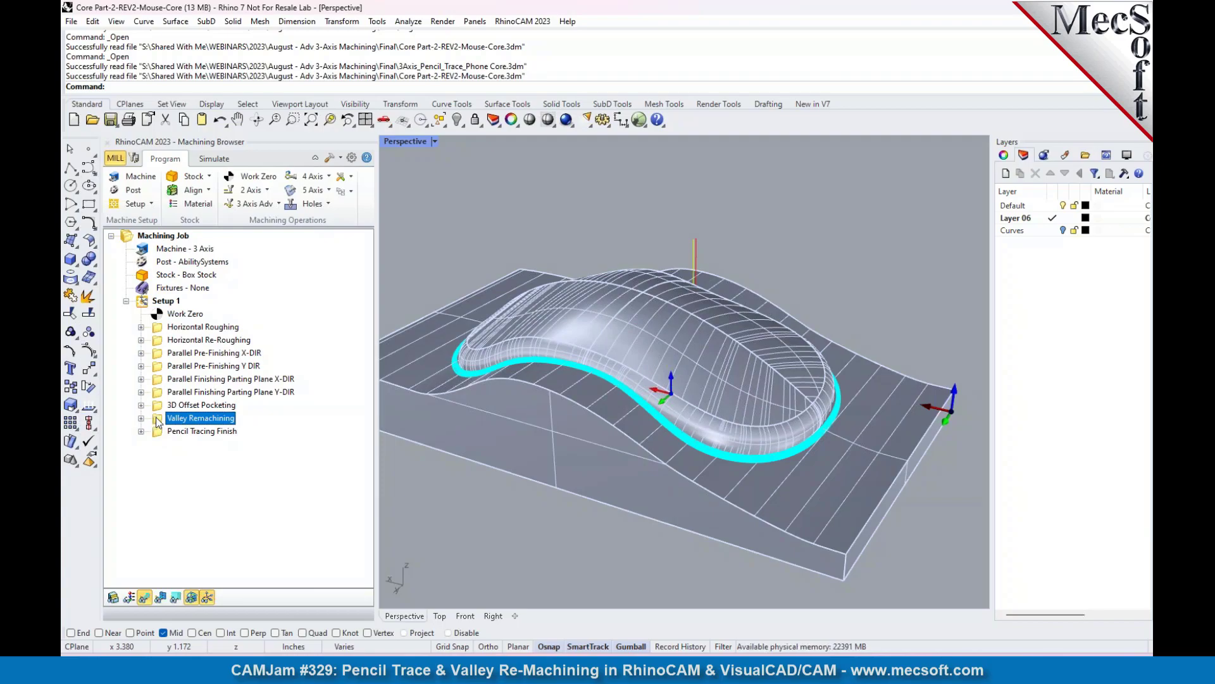
Step: Check the Valley Remachining containment regions, close the operation without saving, and move Pencil Tracing Finish ahead of it
{"action": "double_click", "coordinate": [158, 421]}
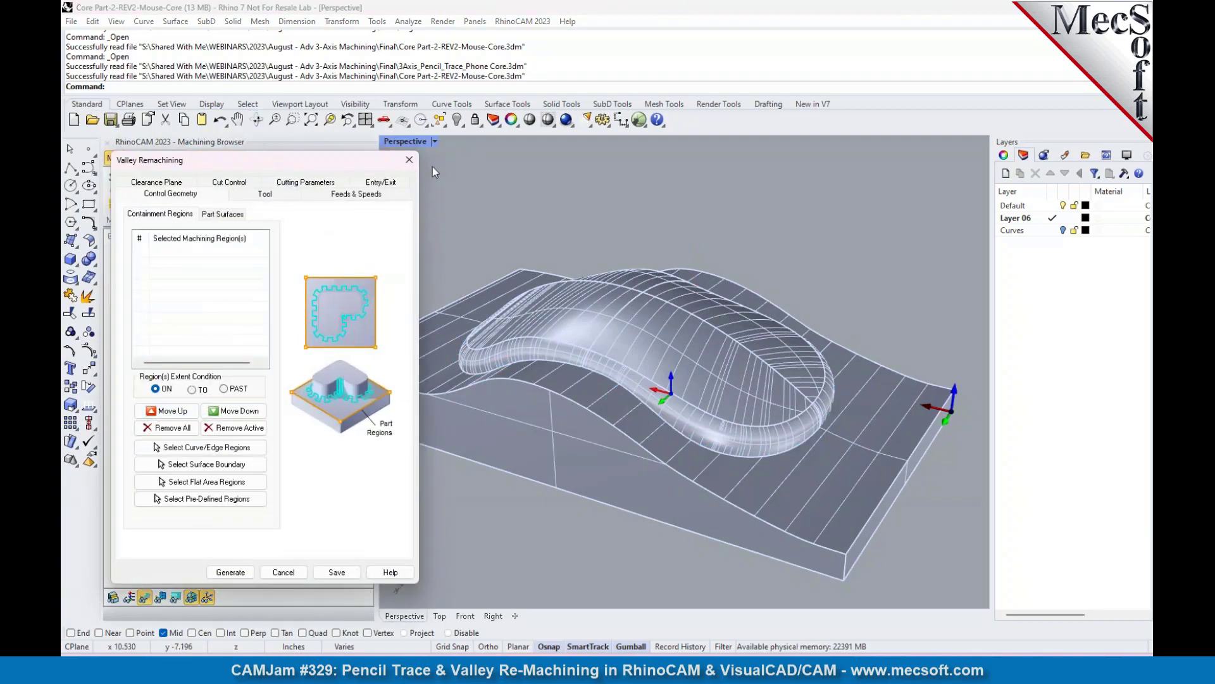
{"action": "left_click", "coordinate": [410, 160]}
{"action": "left_click_drag", "start_coordinate": [163, 436], "coordinate": [170, 421]}
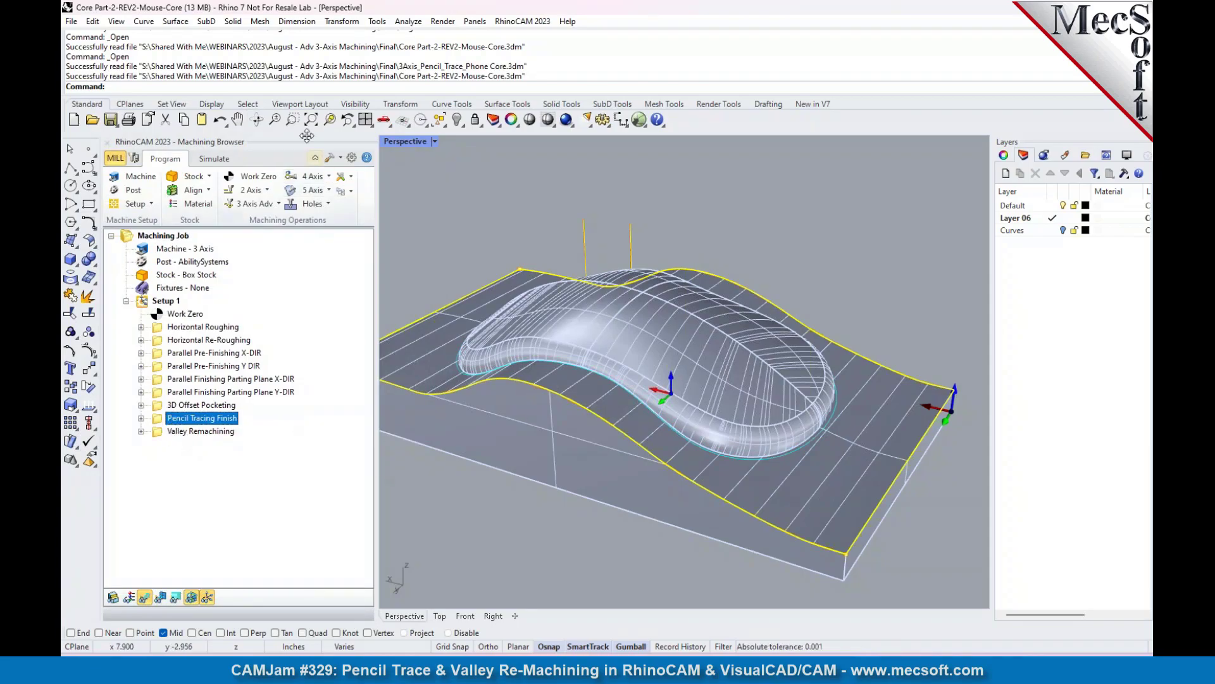
Step: Set the toolpath display thickness to 3 in the CAM preferences and inspect the Pencil Tracing Finish toolpath around the mouse core
{"action": "left_click", "coordinate": [353, 158]}
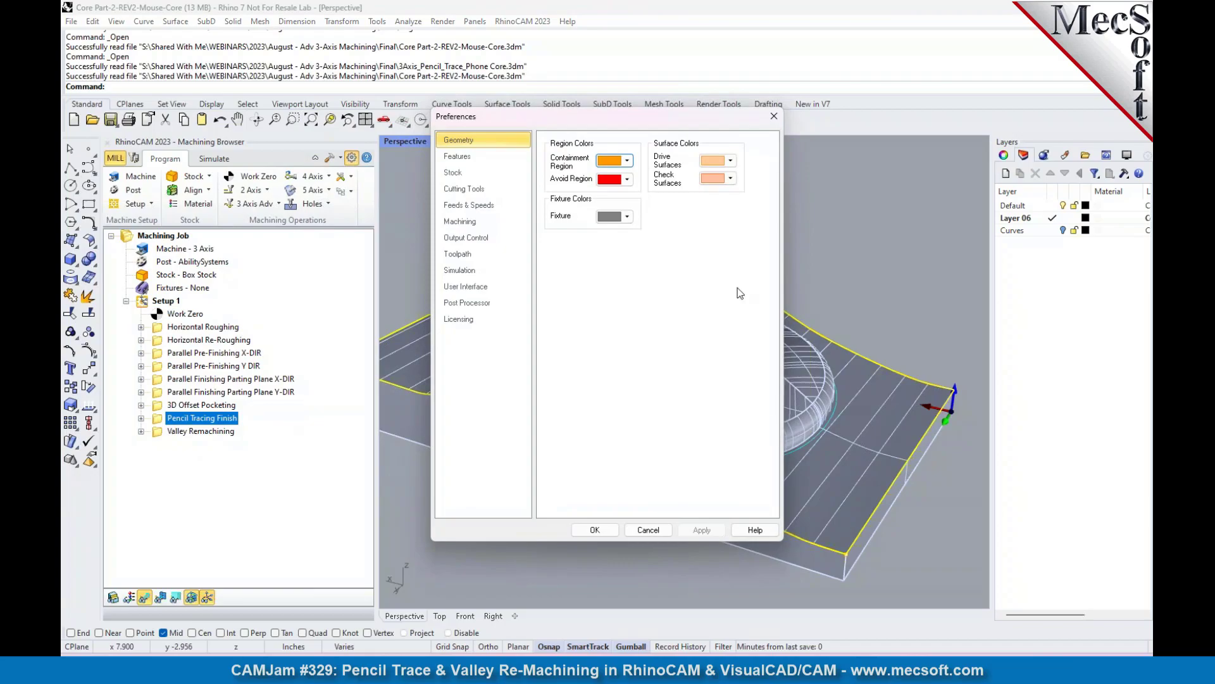
{"action": "left_click", "coordinate": [469, 256]}
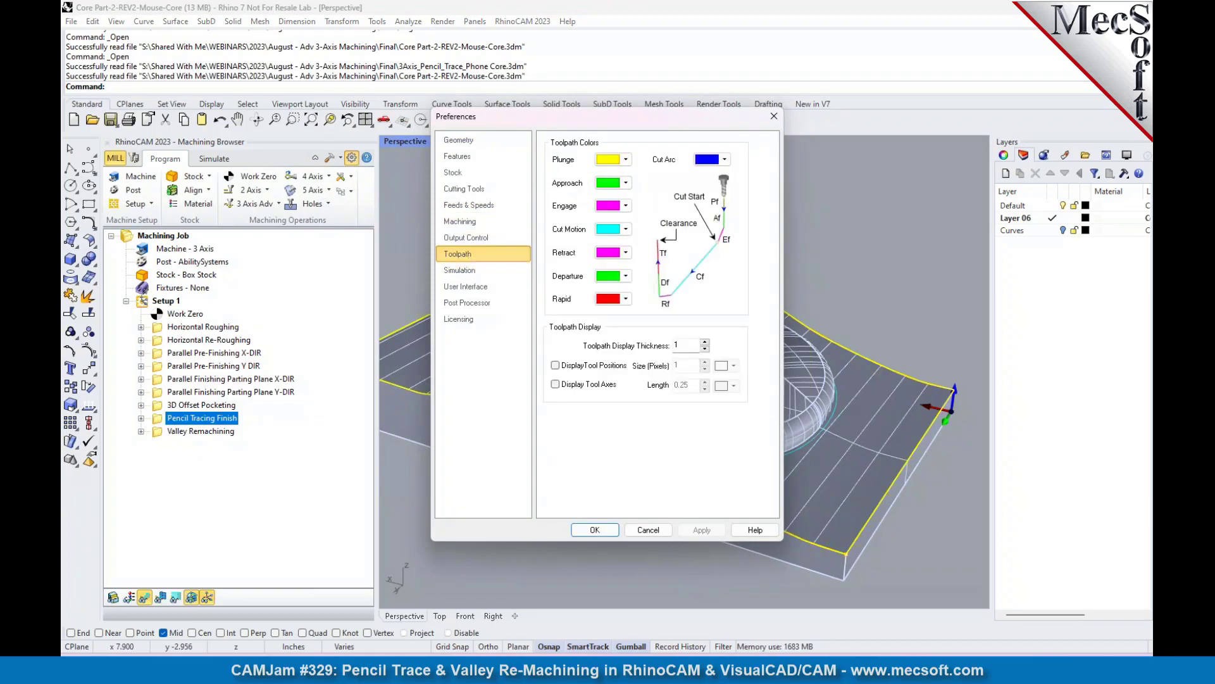
{"action": "type", "text": "3"}
{"action": "left_click", "coordinate": [583, 528]}
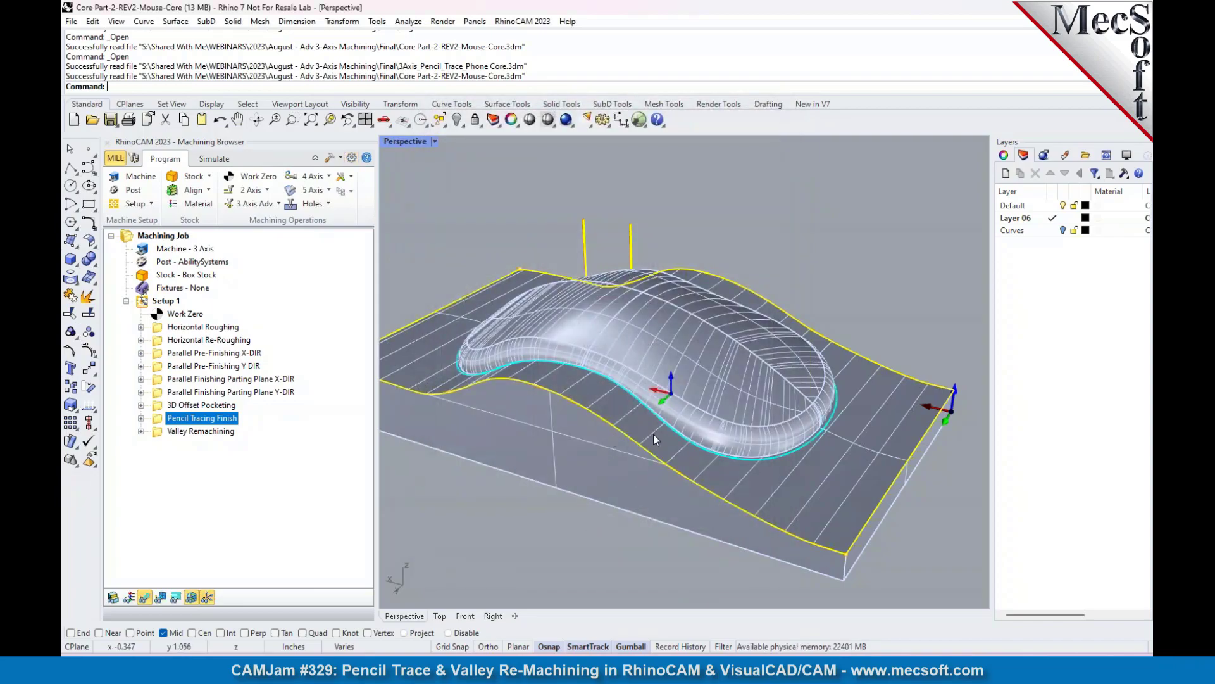
{"action": "scroll", "coordinate": [654, 435], "scroll_direction": "up", "scroll_amount": 5}
{"action": "scroll", "coordinate": [652, 420], "scroll_direction": "down", "scroll_amount": 6}
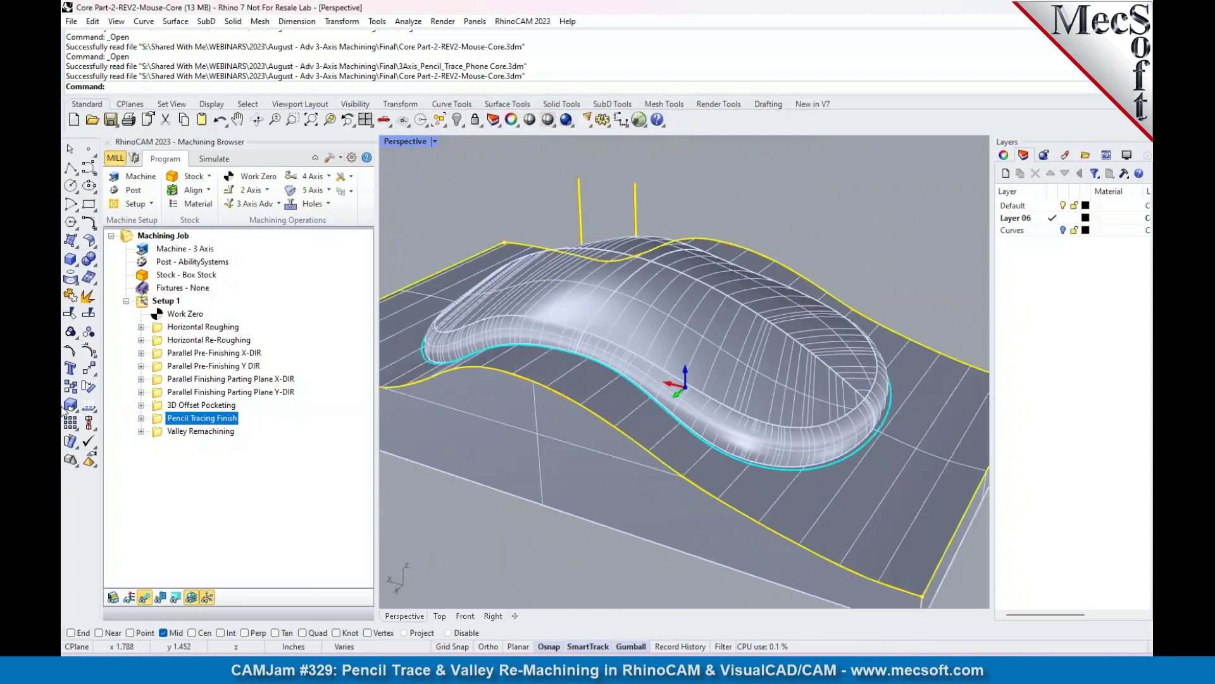
Step: Open the Pencil Tracing Finish operation and review its containment regions and its TaperMill 1/16 x 5deg tool
{"action": "double_click", "coordinate": [158, 424]}
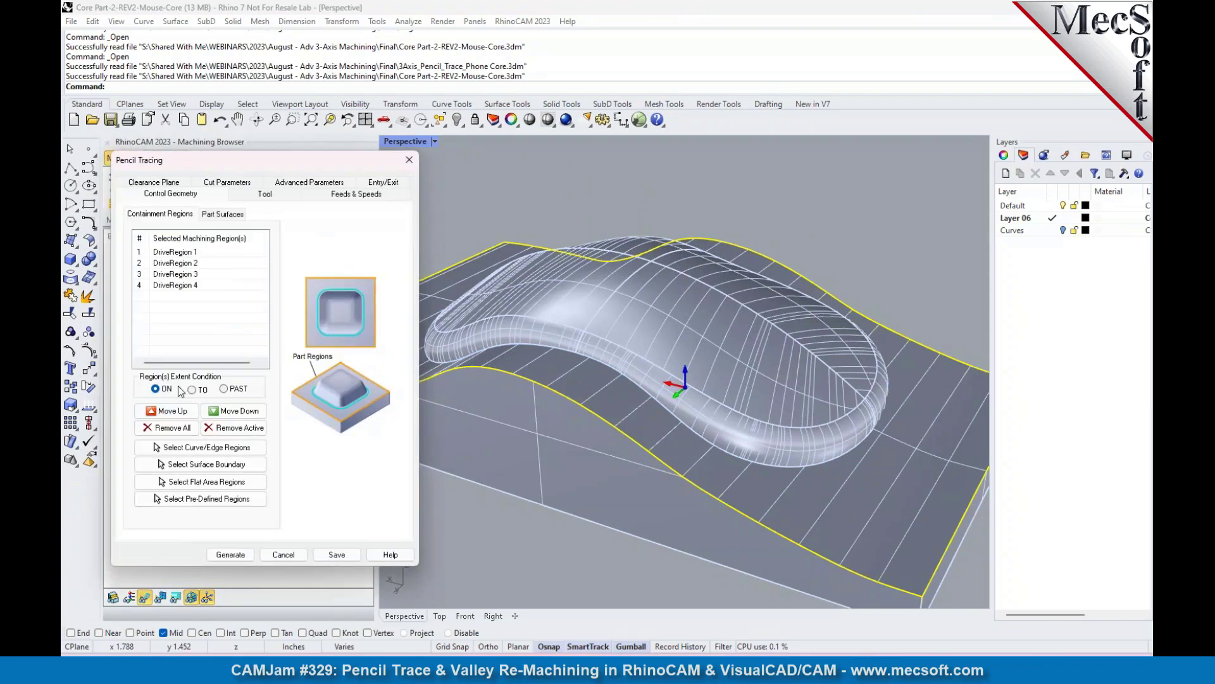
{"action": "mouse_move", "coordinate": [256, 166]}
{"action": "left_mouse_down"}
{"action": "mouse_move", "coordinate": [290, 151]}
{"action": "mouse_move", "coordinate": [262, 160]}
{"action": "left_mouse_up"}
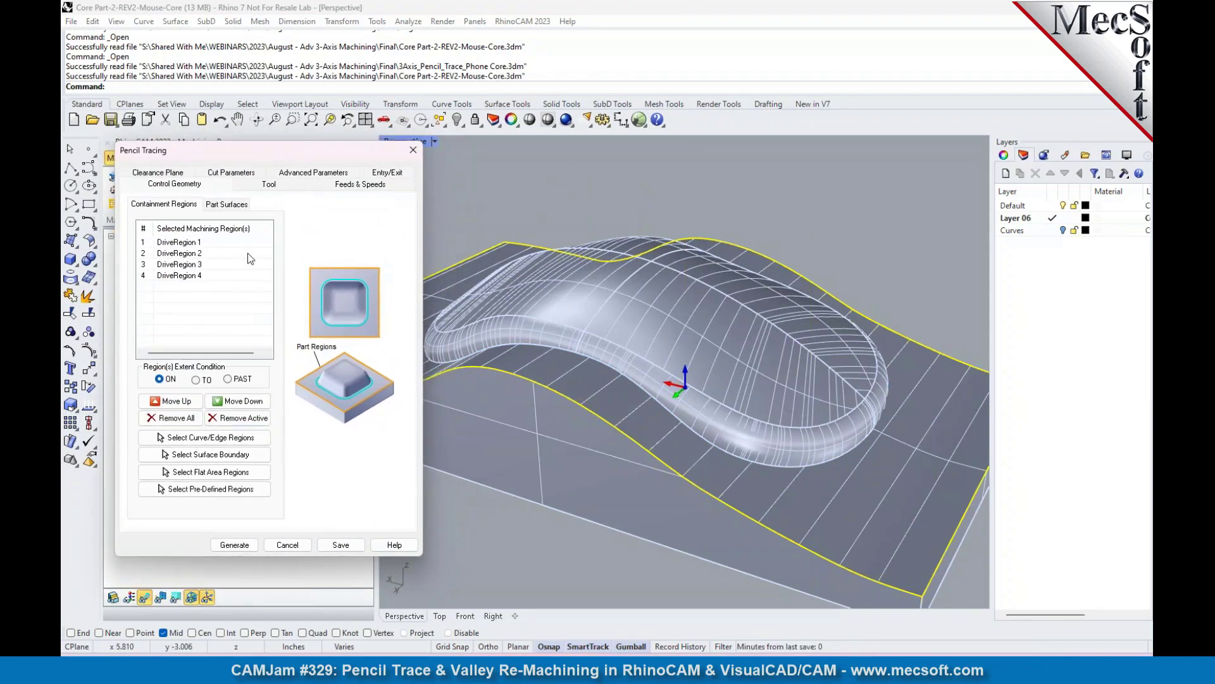
{"action": "left_click", "coordinate": [580, 376]}
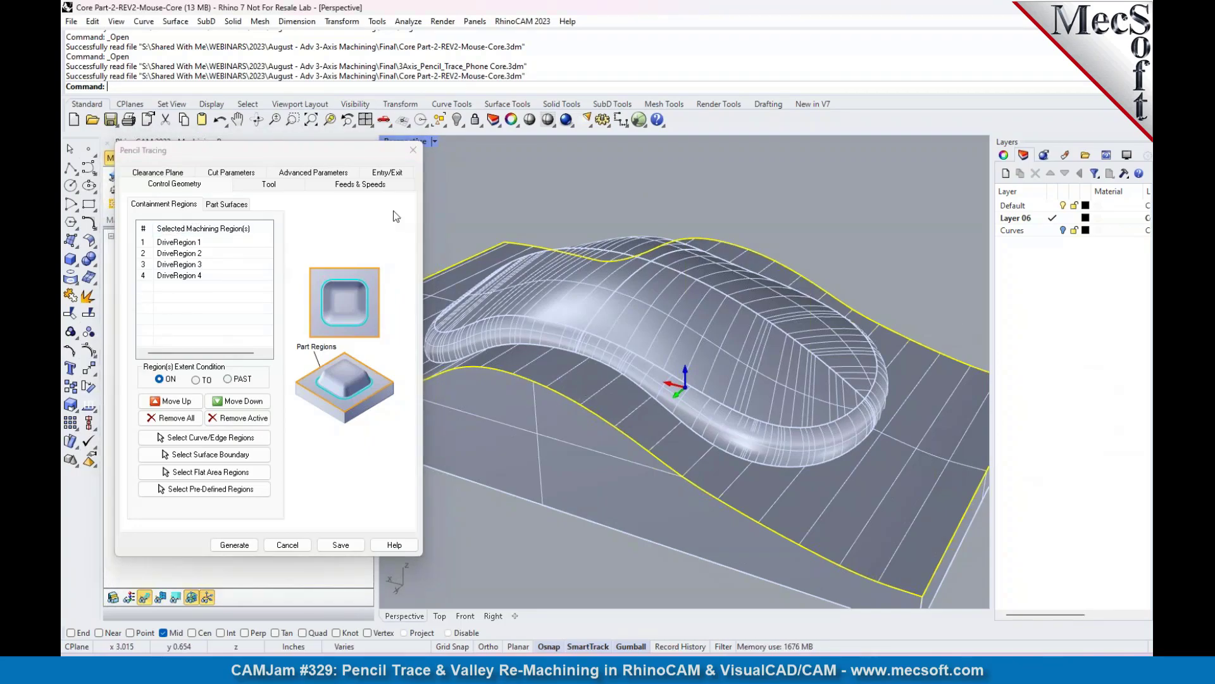
{"action": "left_click", "coordinate": [272, 187]}
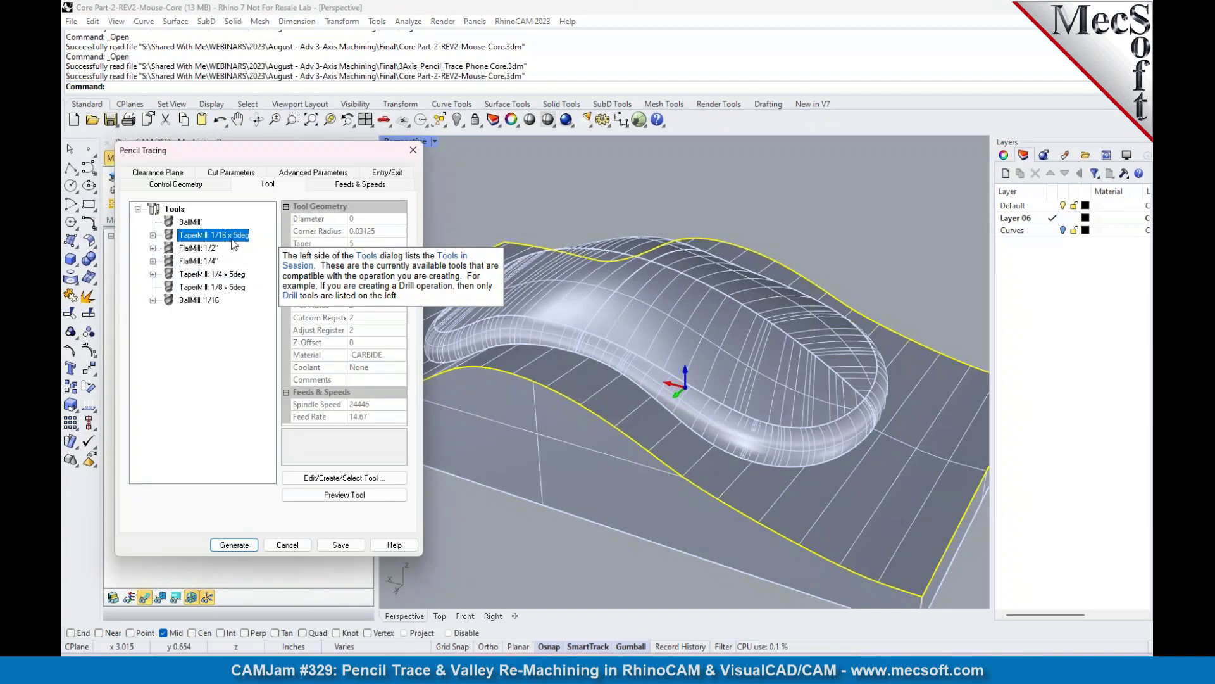
Step: Review the Pencil Tracing cut parameters, including the Do Multiple Cuts option and its stepover control, and the advanced parameters
{"action": "left_click", "coordinate": [231, 173]}
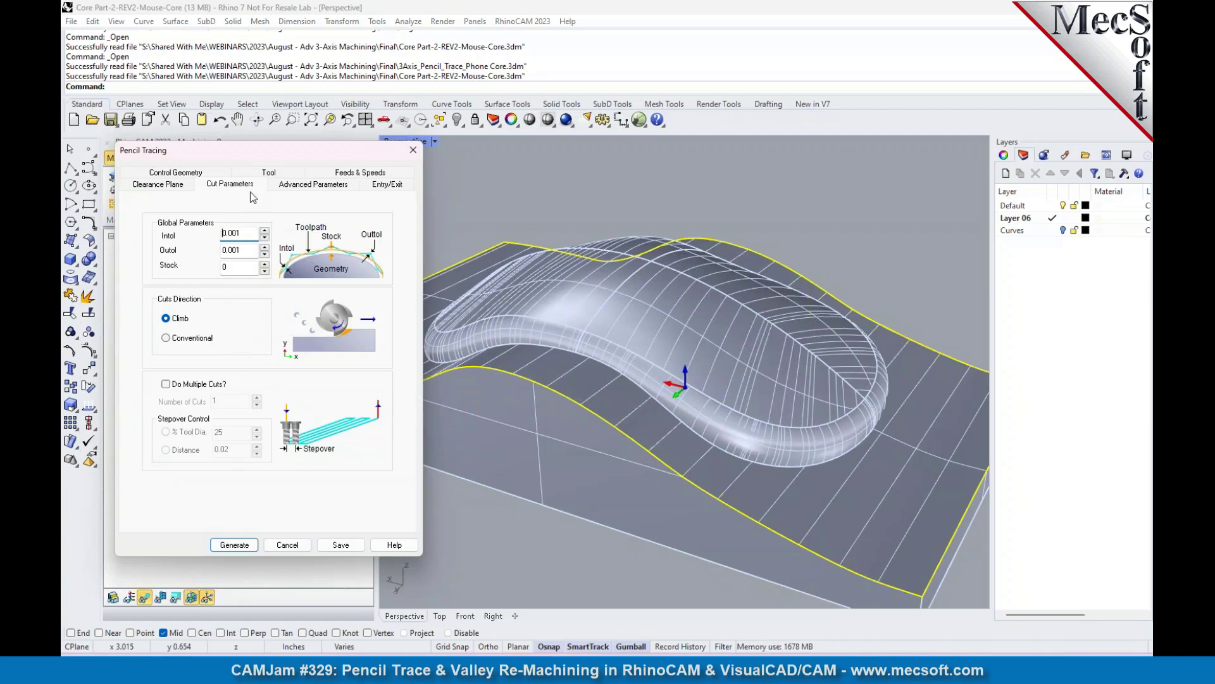
{"action": "left_click", "coordinate": [309, 185]}
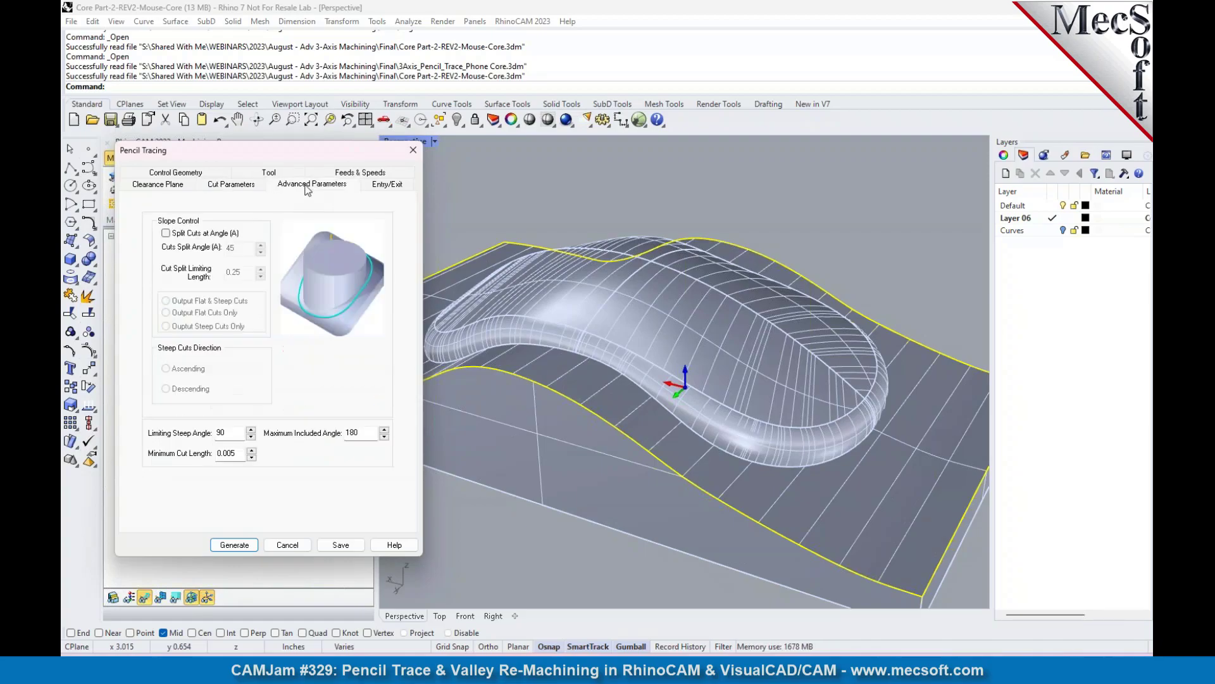
{"action": "left_click", "coordinate": [228, 188]}
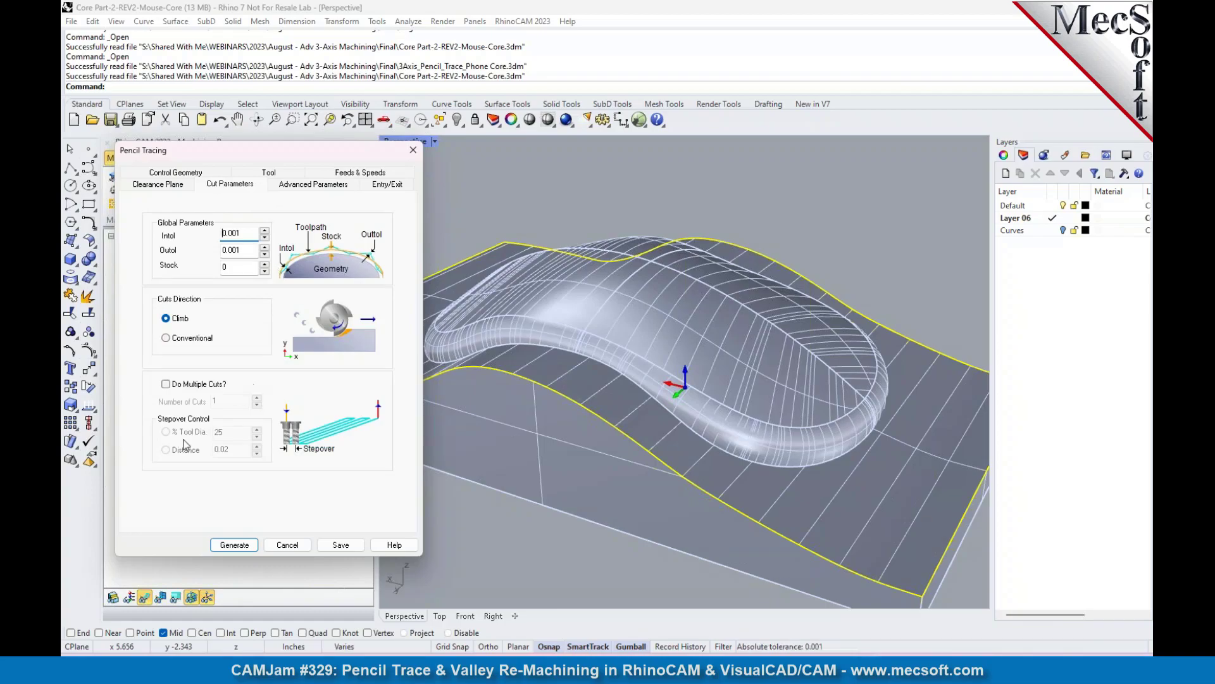
{"action": "mouse_move", "coordinate": [172, 388]}
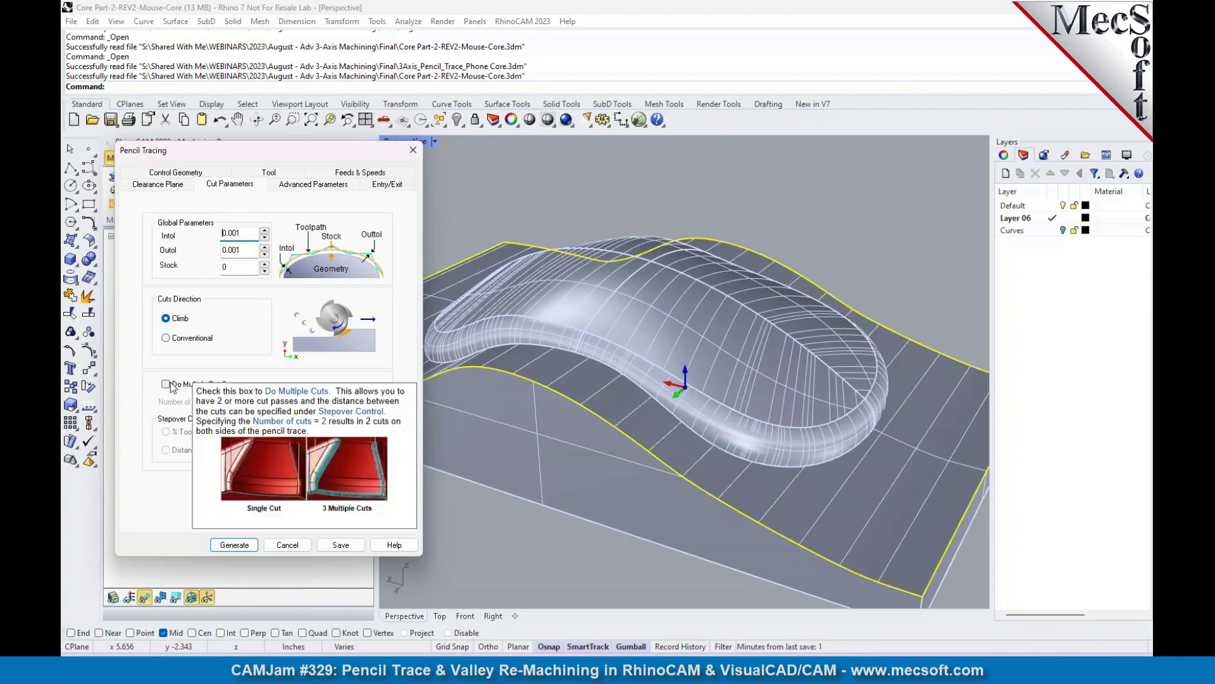
{"action": "left_click", "coordinate": [167, 384]}
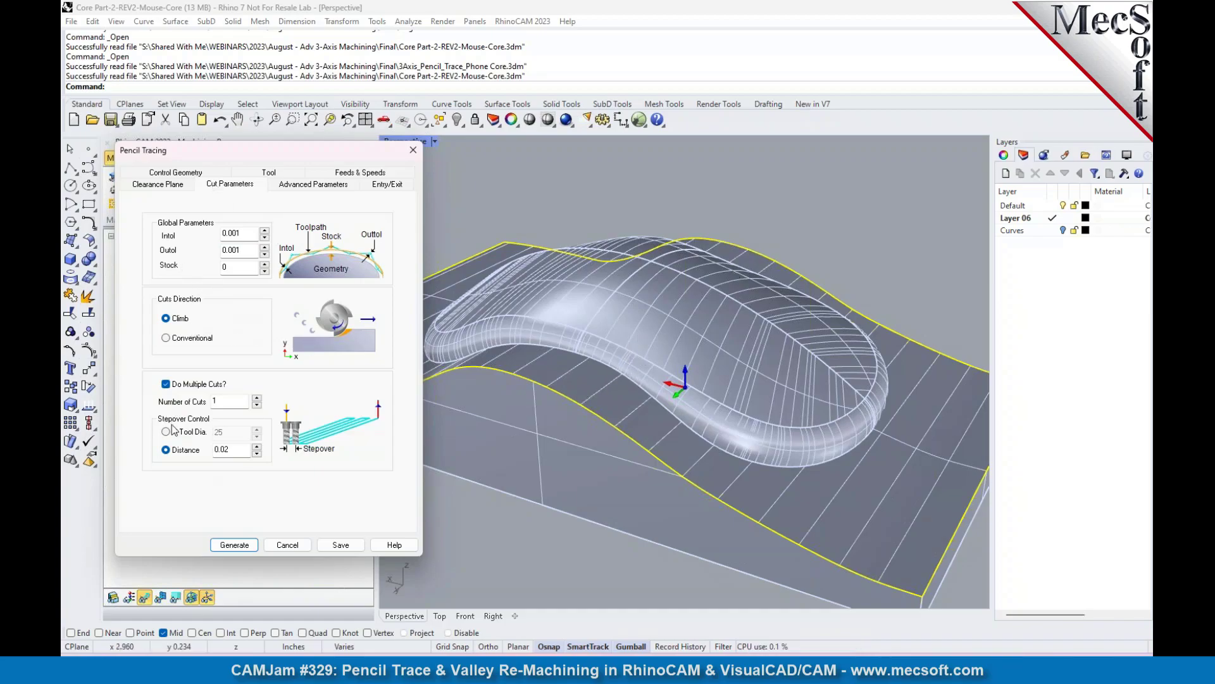
{"action": "left_click", "coordinate": [165, 384]}
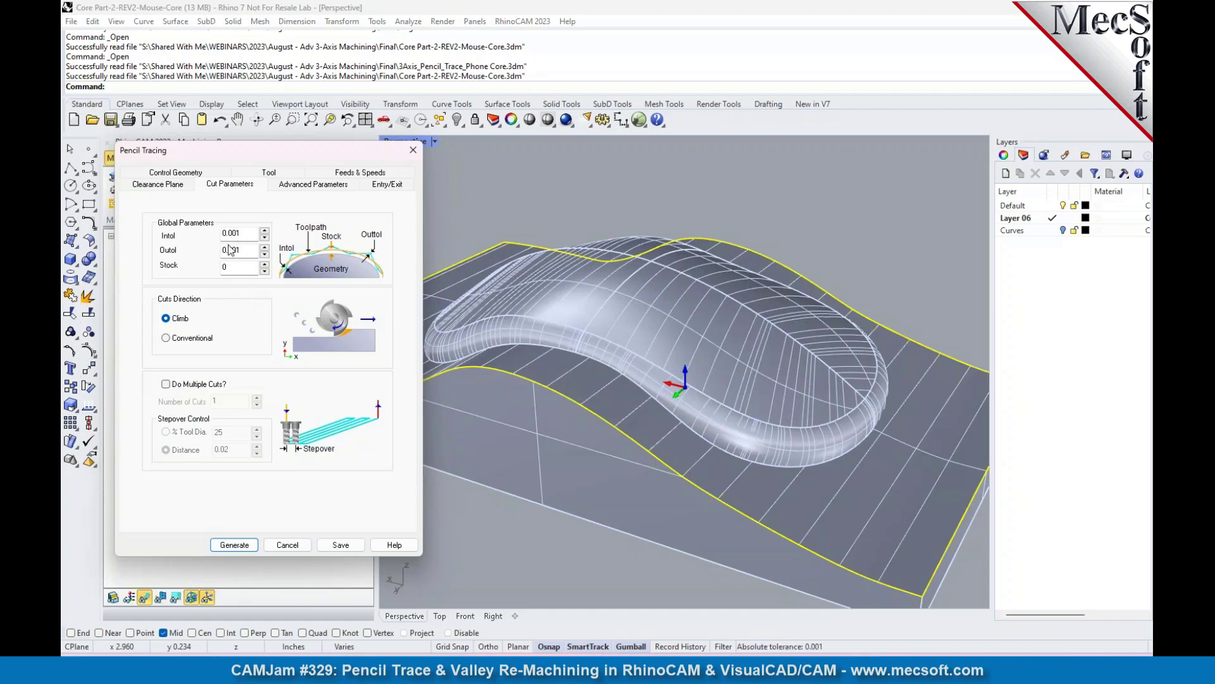
{"action": "left_click", "coordinate": [303, 193]}
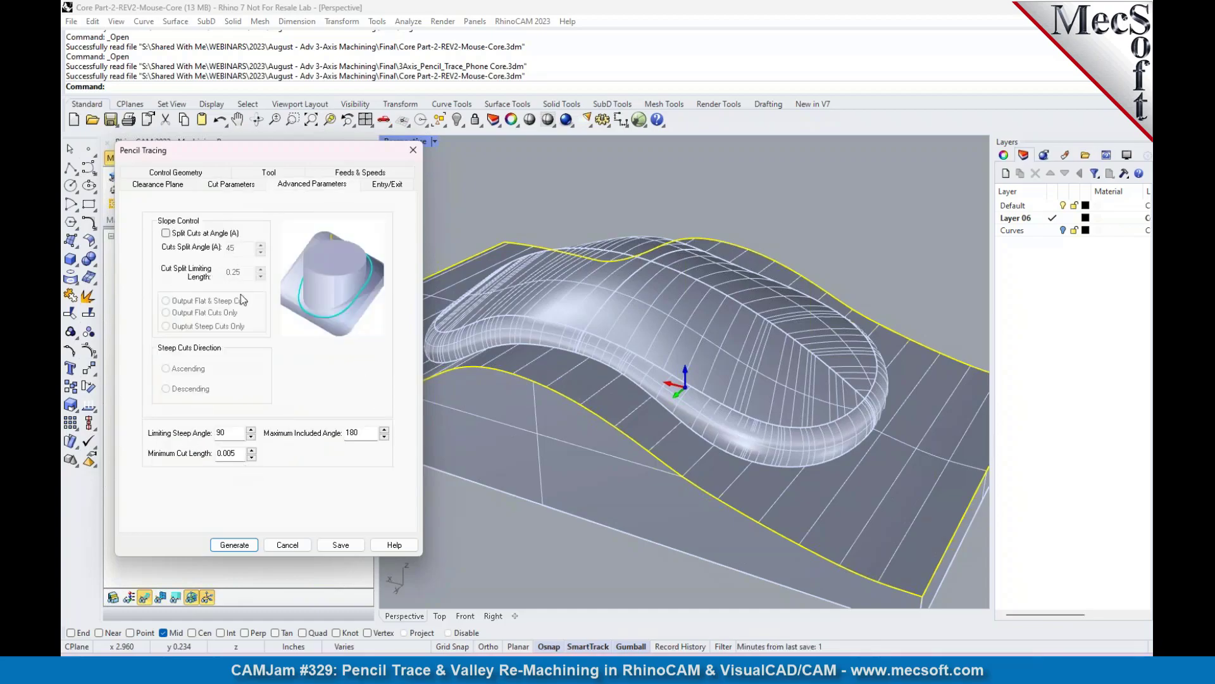
Step: Generate the Pencil Tracing Finish toolpath and inspect it along the base edge of the mouse core
{"action": "left_click", "coordinate": [238, 547]}
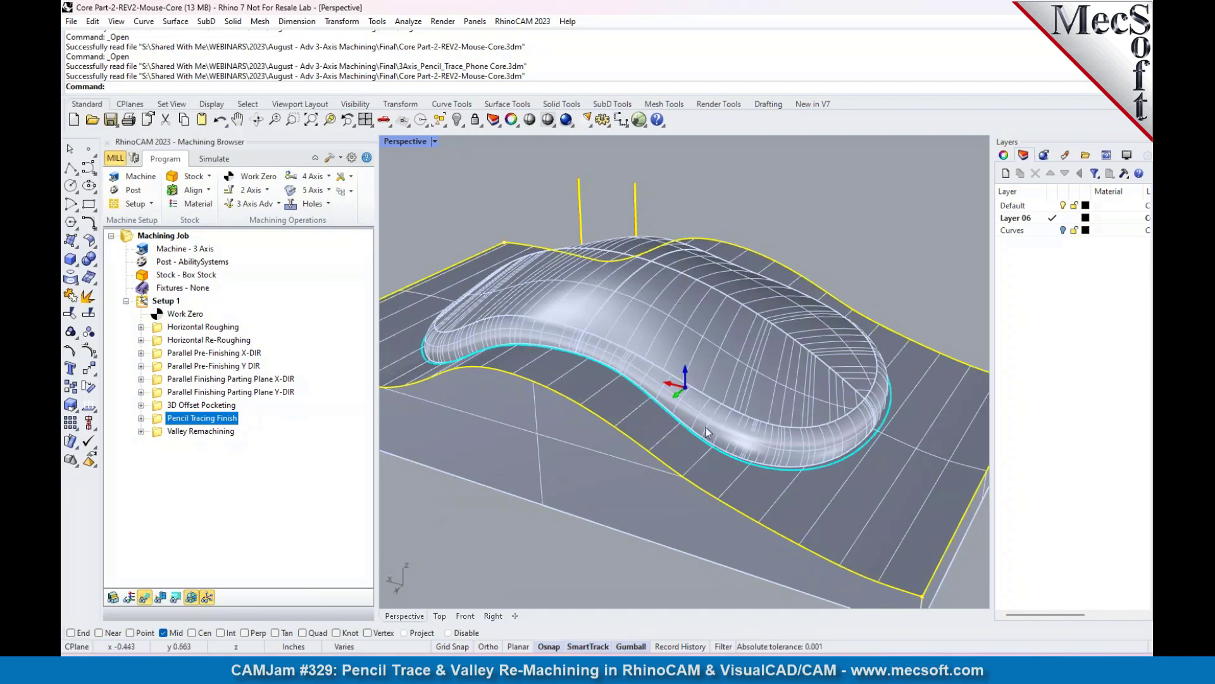
{"action": "scroll", "coordinate": [680, 418], "scroll_direction": "up", "scroll_amount": 5}
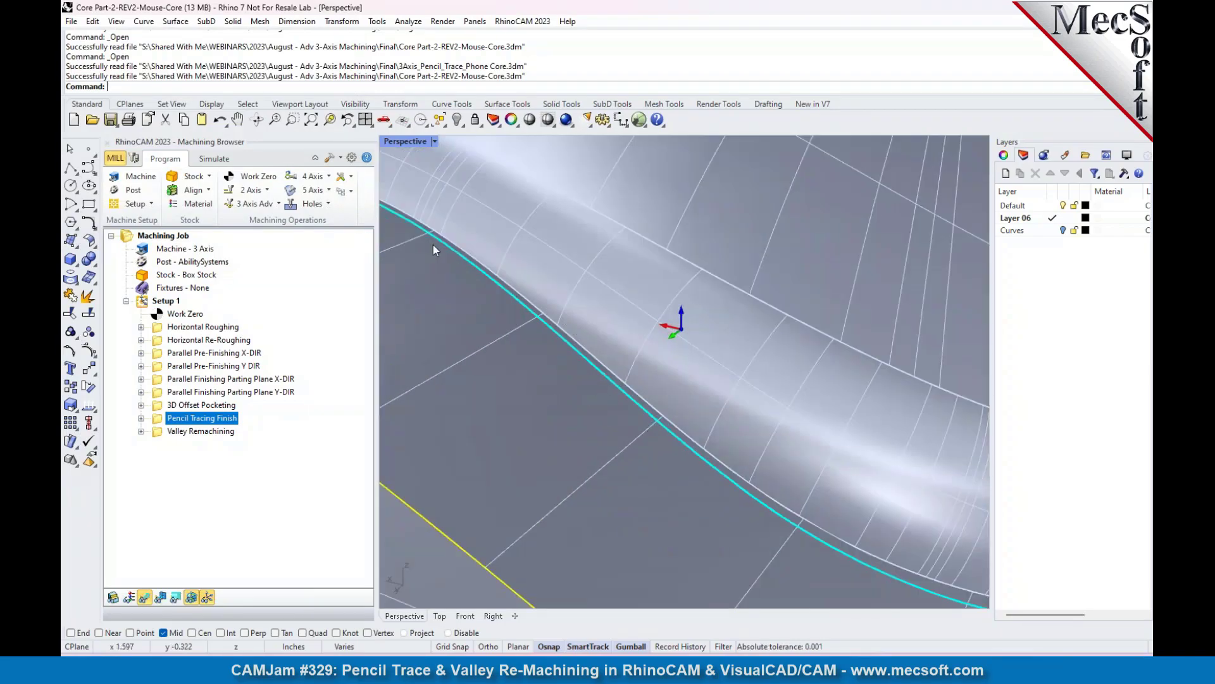
{"action": "scroll", "coordinate": [497, 280], "scroll_direction": "up", "scroll_amount": 3}
{"action": "scroll", "coordinate": [539, 310], "scroll_direction": "down", "scroll_amount": 5}
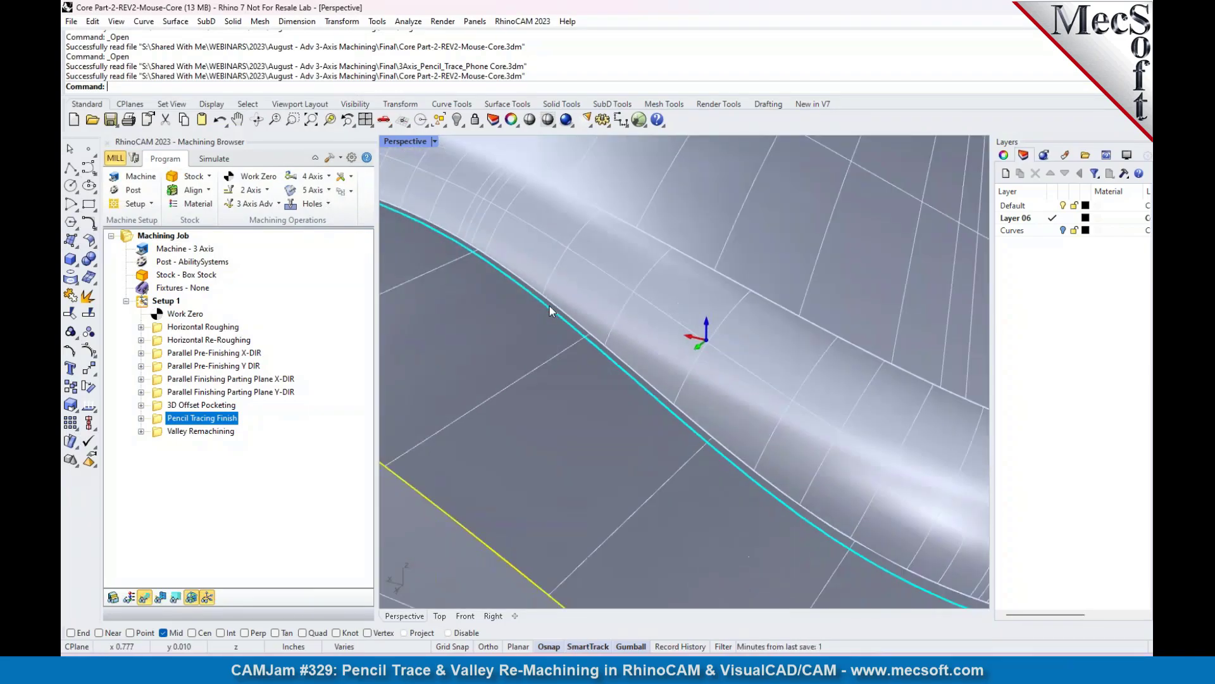
{"action": "scroll", "coordinate": [557, 317], "scroll_direction": "down", "scroll_amount": 10}
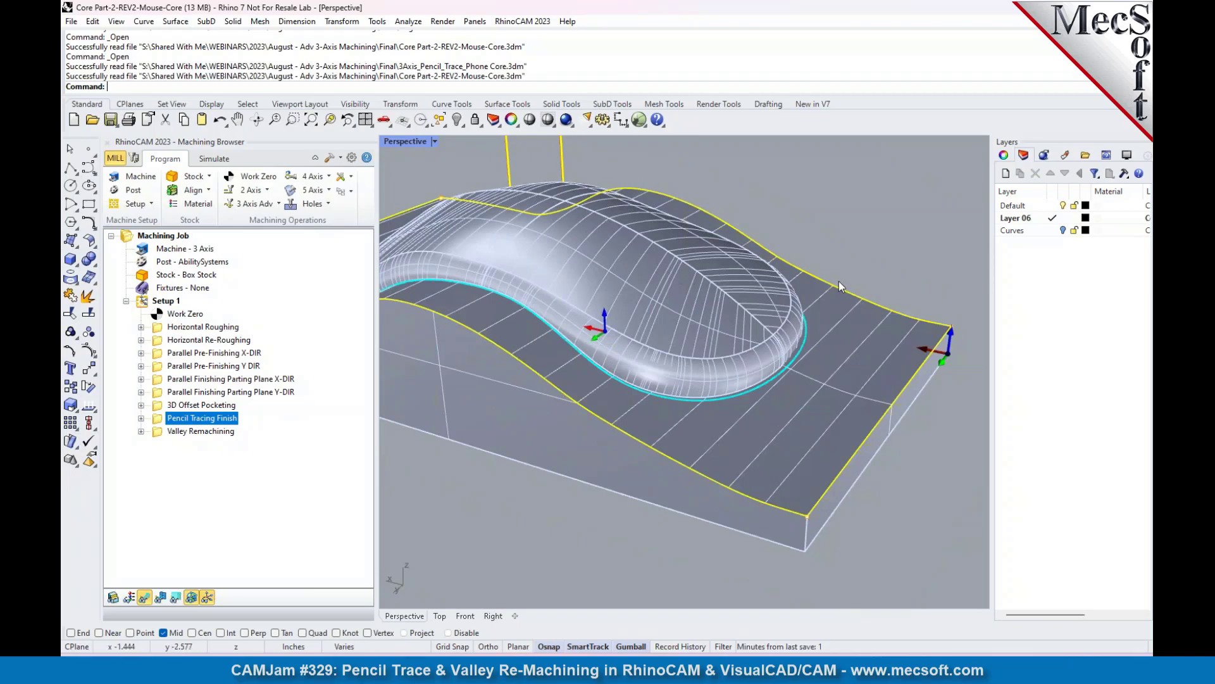
Step: Simulate the Horizontal Roughing and Horizontal Re-Roughing operations in turn on the box stock
{"action": "left_click", "coordinate": [214, 158]}
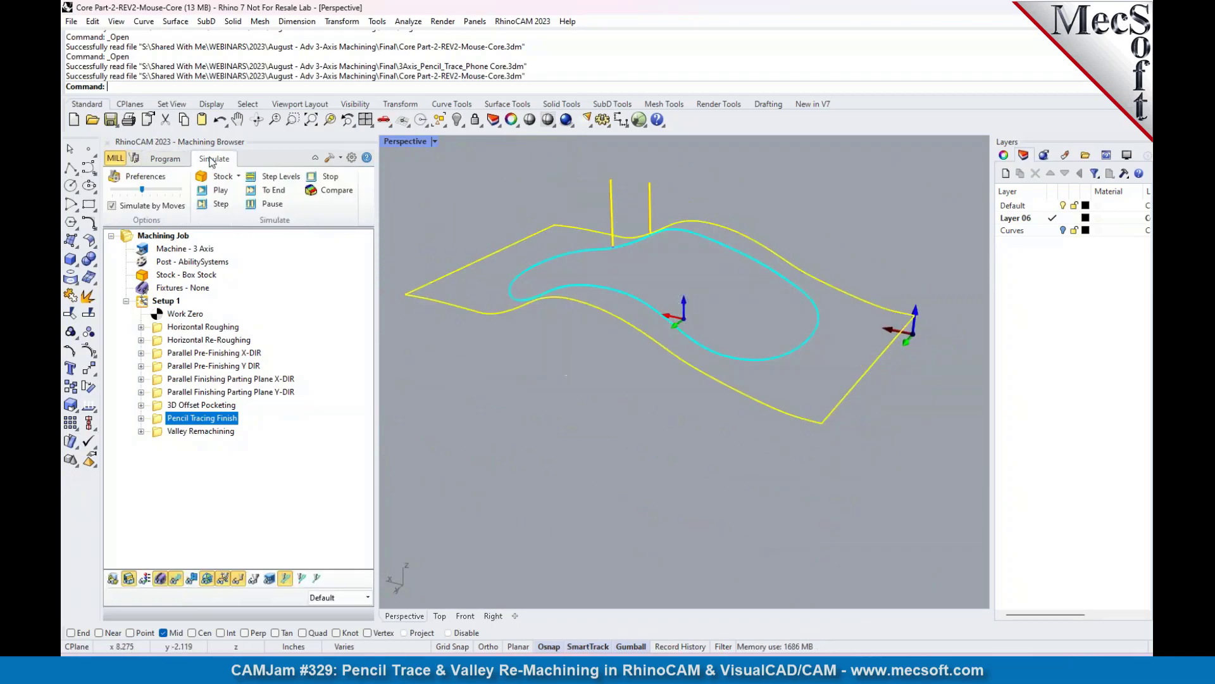
{"action": "left_click", "coordinate": [166, 328]}
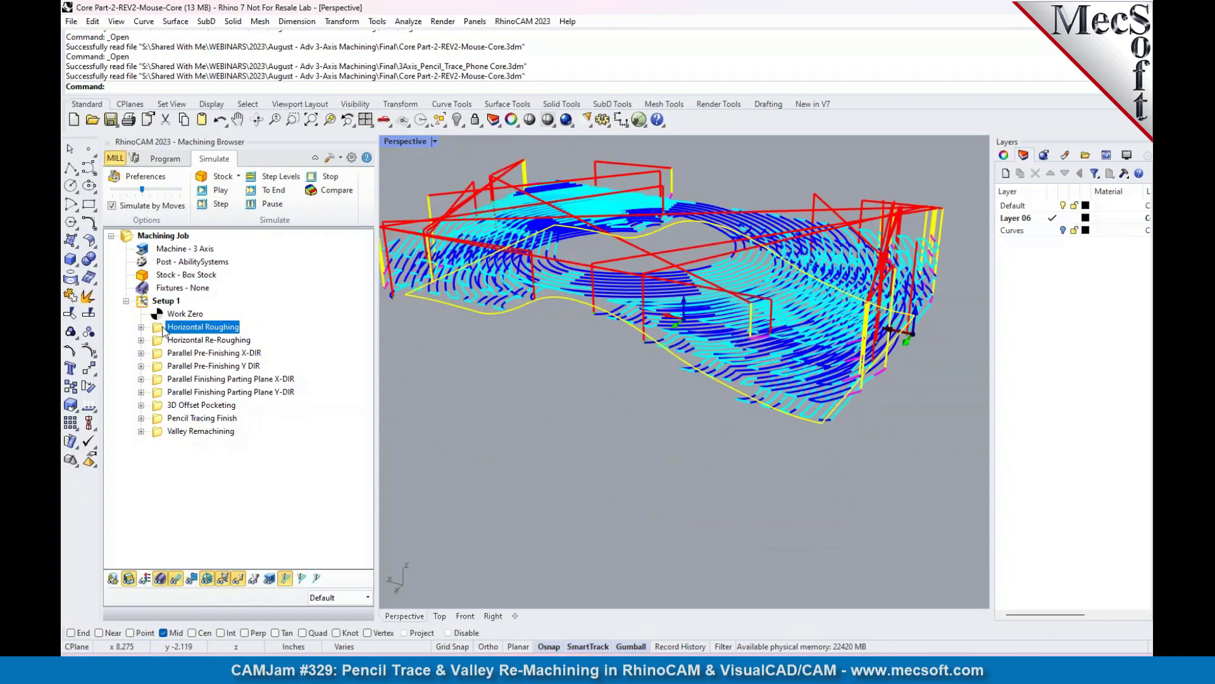
{"action": "left_click", "coordinate": [219, 190]}
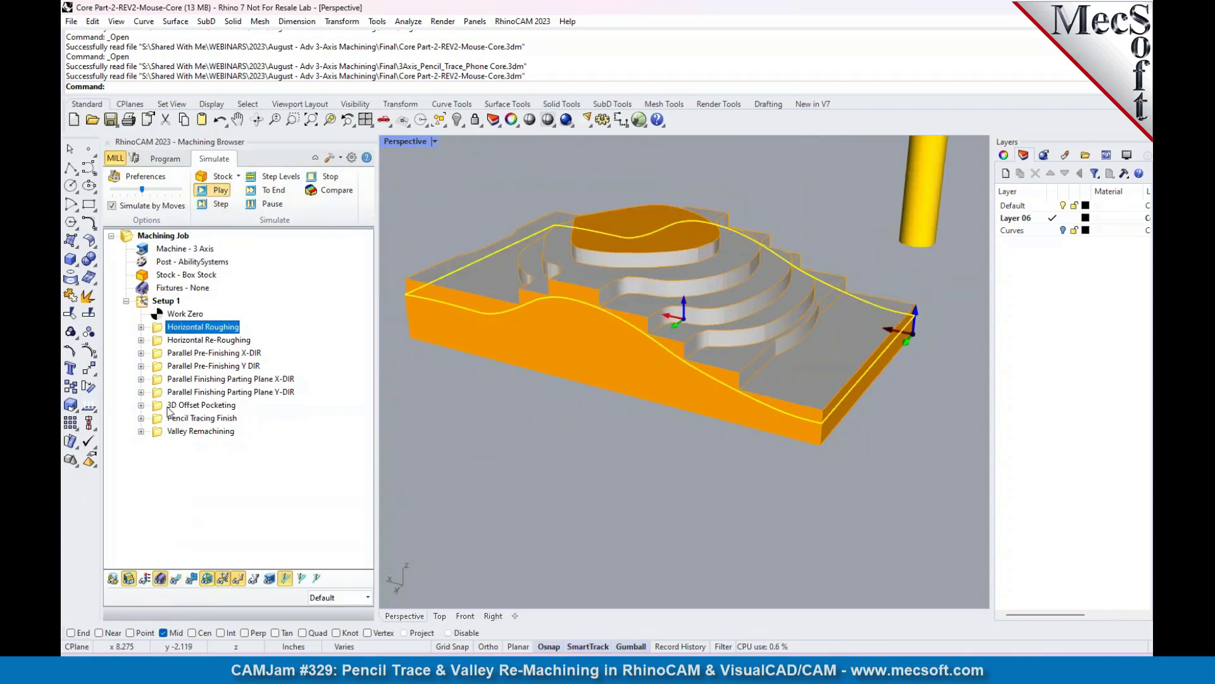
{"action": "left_click", "coordinate": [163, 343]}
{"action": "left_click", "coordinate": [221, 192]}
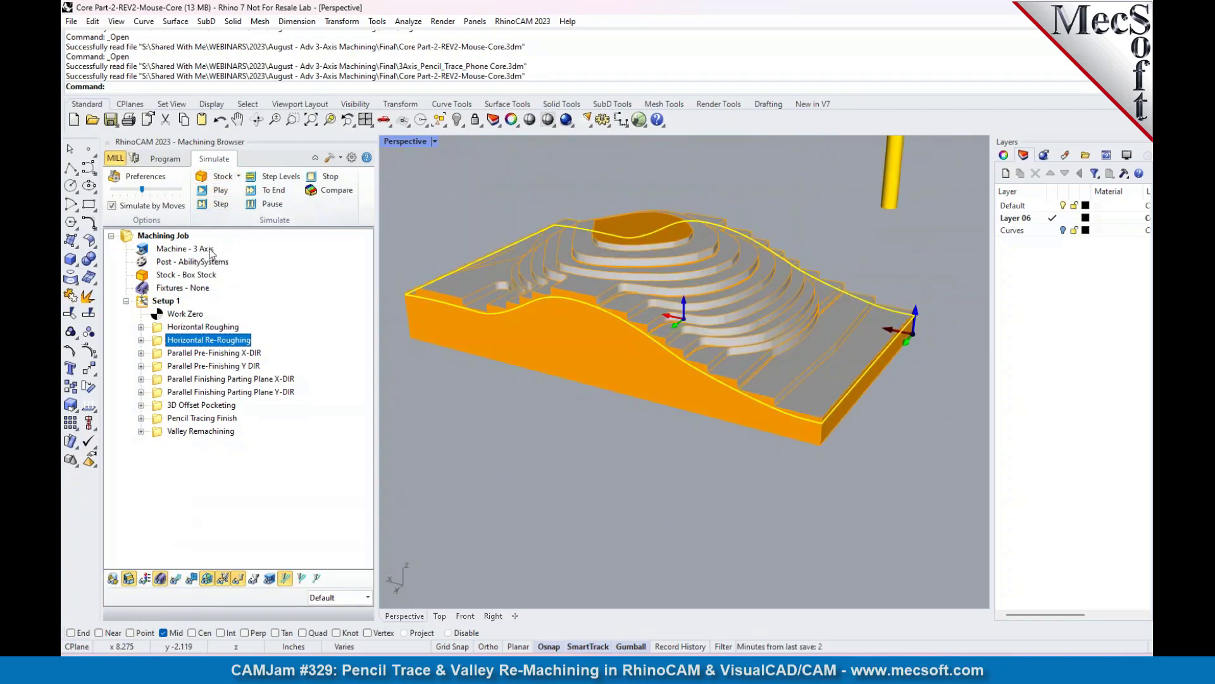
Step: Simulate the machining job until the 3D Offset Pocketing operation
{"action": "left_click", "coordinate": [160, 406]}
{"action": "right_click", "coordinate": [230, 406]}
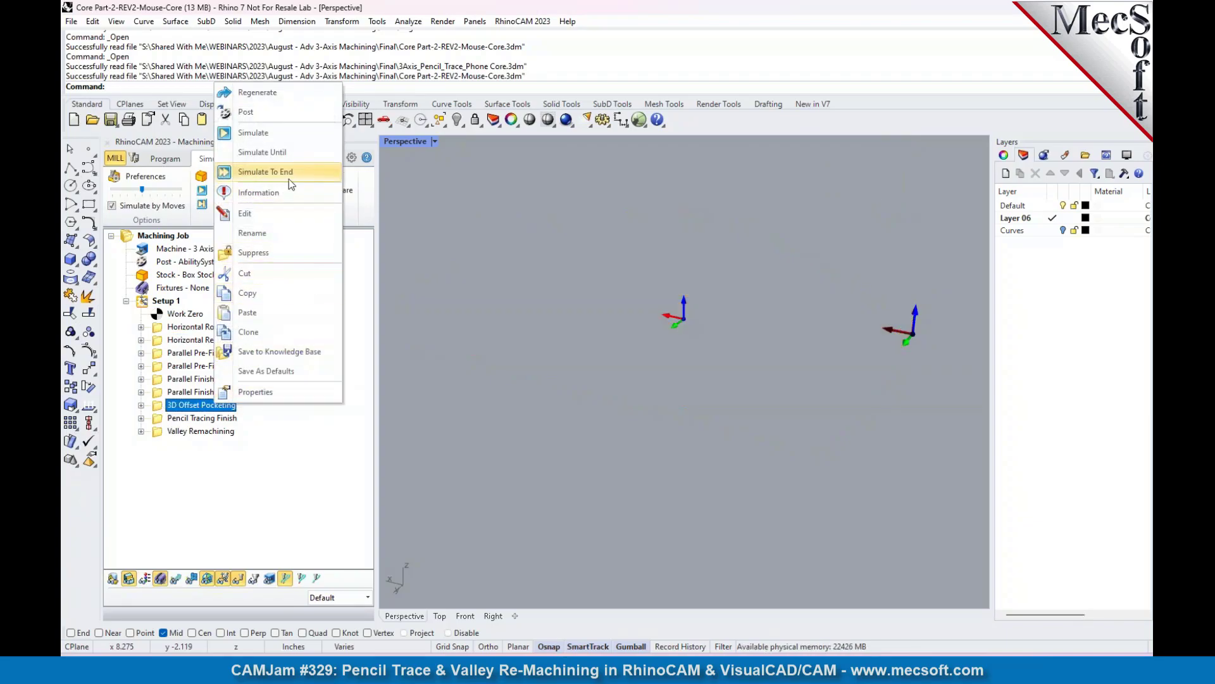
{"action": "left_click", "coordinate": [289, 152]}
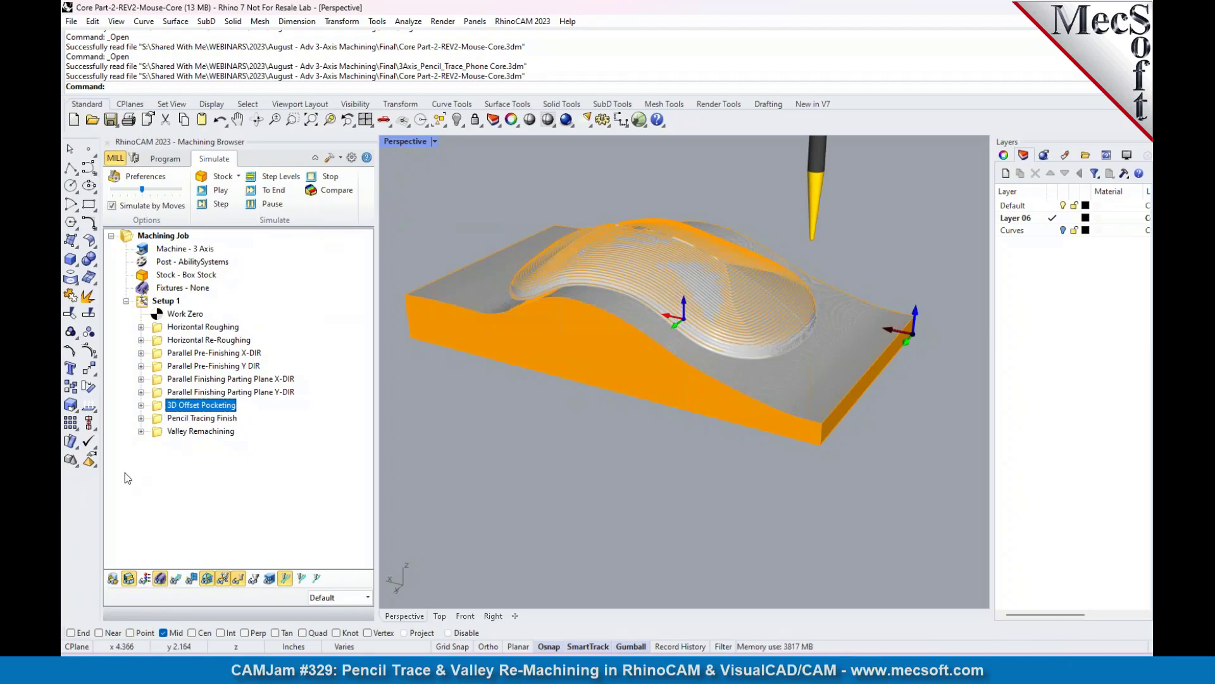
Step: Simulate Pencil Tracing Finish in a four-viewport layout with Simulate by Moves turned off and the speed at its minimum
{"action": "left_click", "coordinate": [160, 419]}
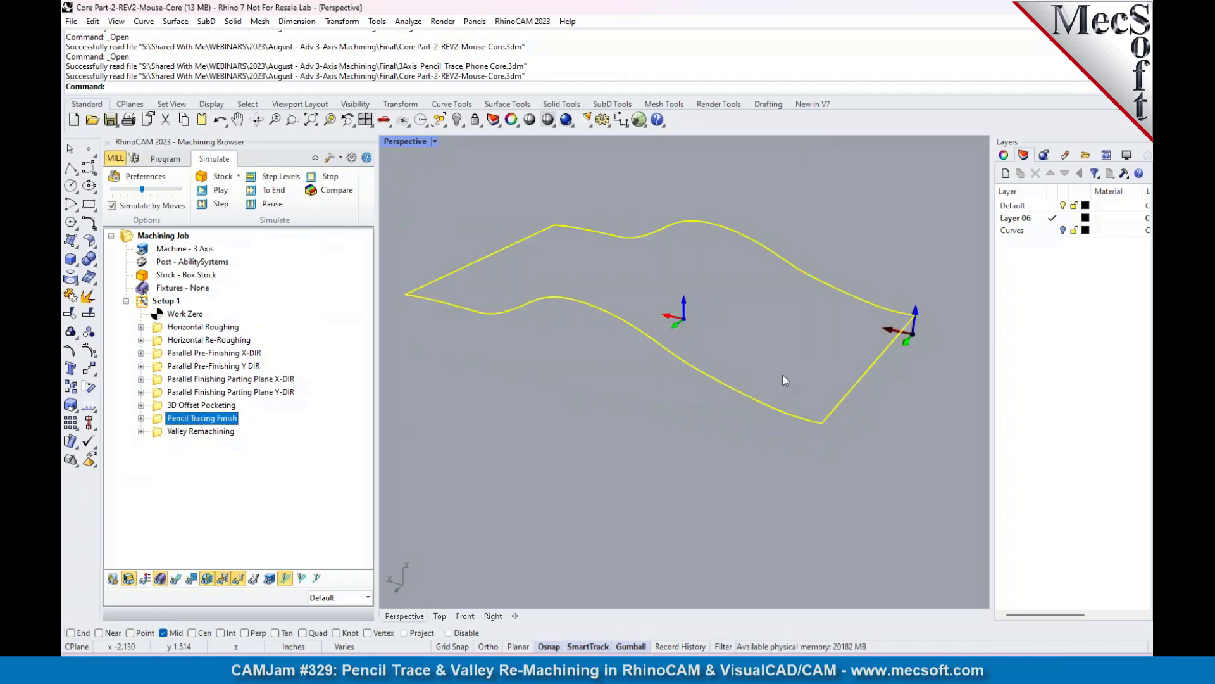
{"action": "scroll", "coordinate": [697, 283], "scroll_direction": "up", "scroll_amount": 2}
{"action": "left_click", "coordinate": [752, 173]}
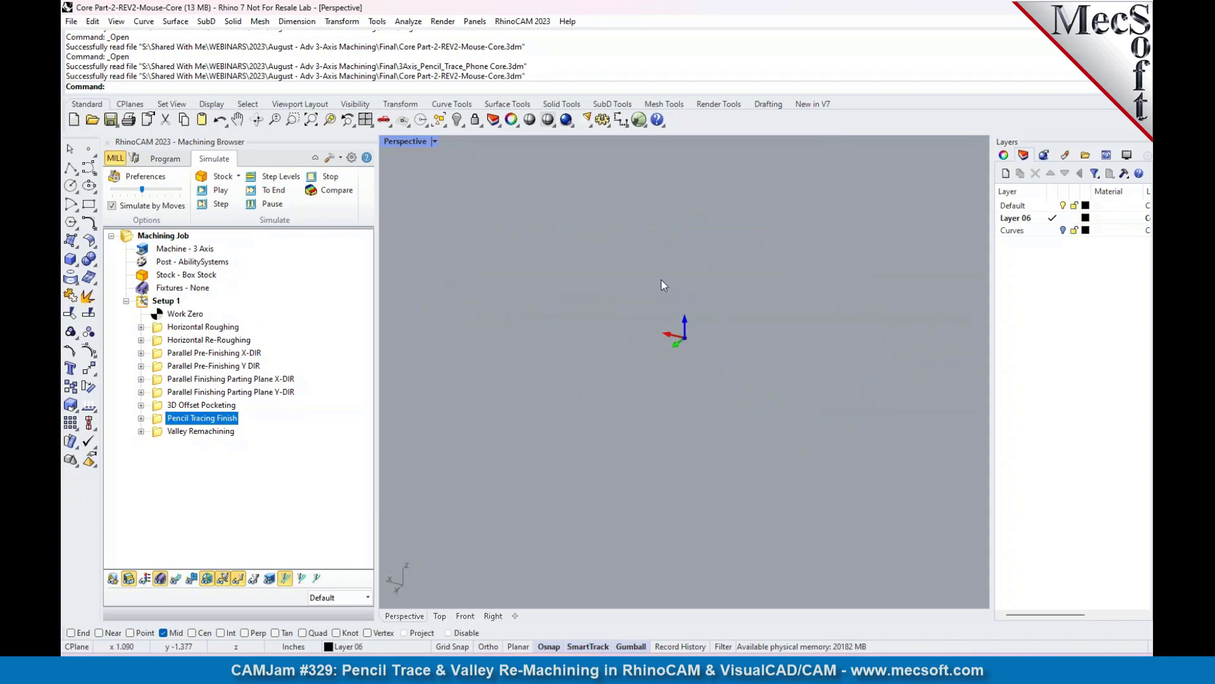
{"action": "left_click", "coordinate": [112, 206]}
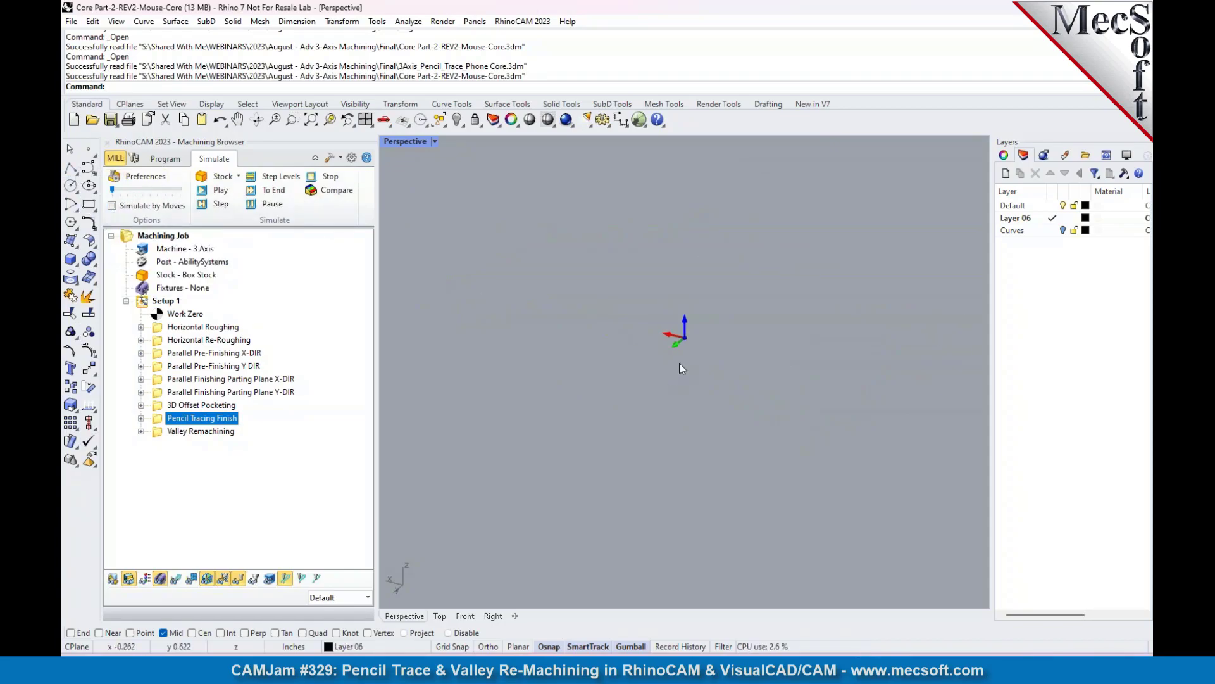
{"action": "left_click", "coordinate": [366, 120]}
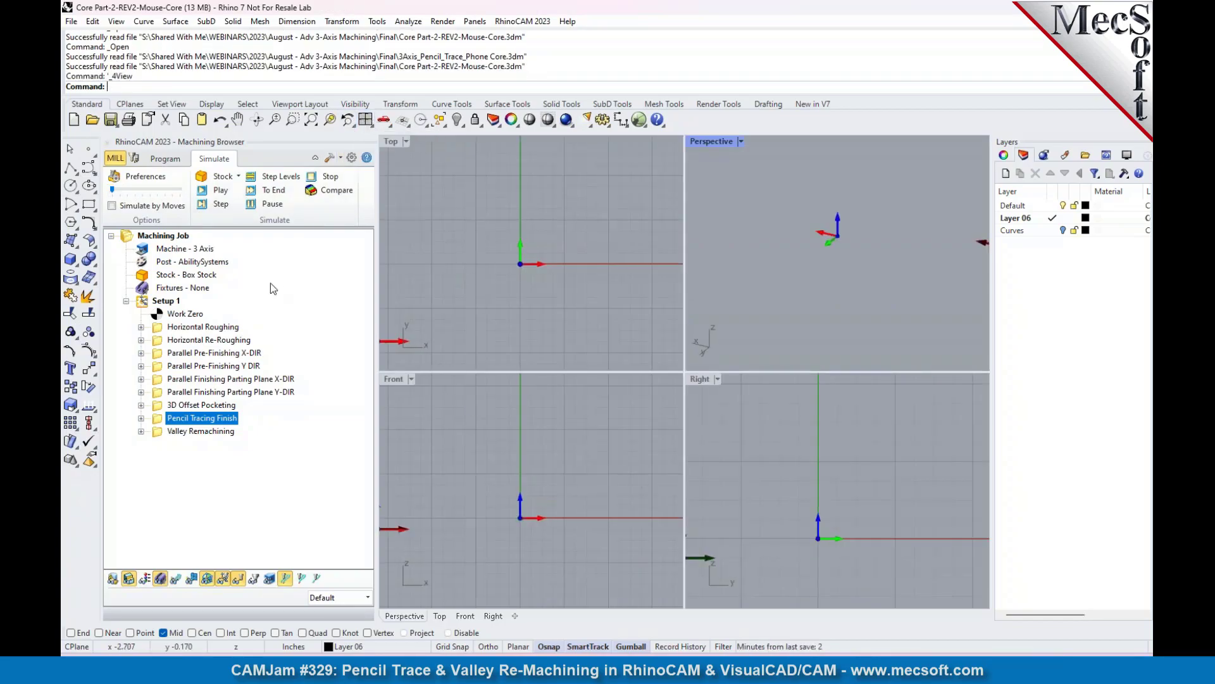
{"action": "left_click", "coordinate": [221, 191]}
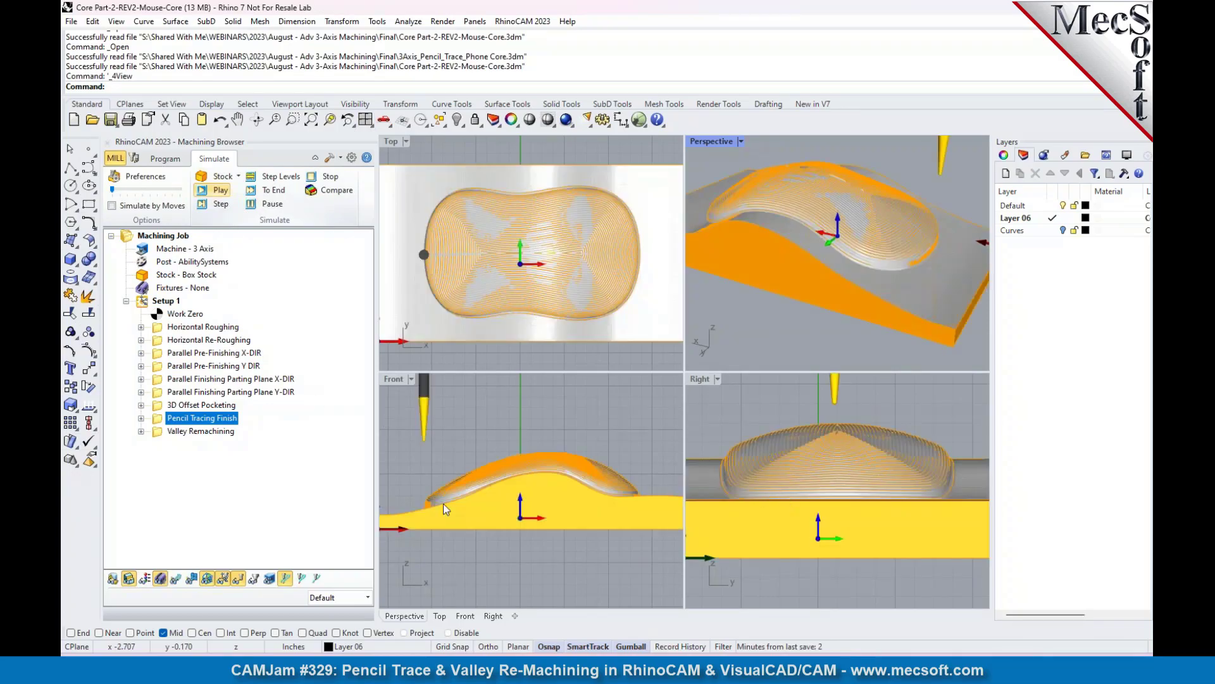
Step: Continue and rerun the Pencil Tracing Finish simulation at faster speeds, examining the lower corner of the core in the Front view
{"action": "scroll", "coordinate": [405, 500], "scroll_direction": "up", "scroll_amount": 2}
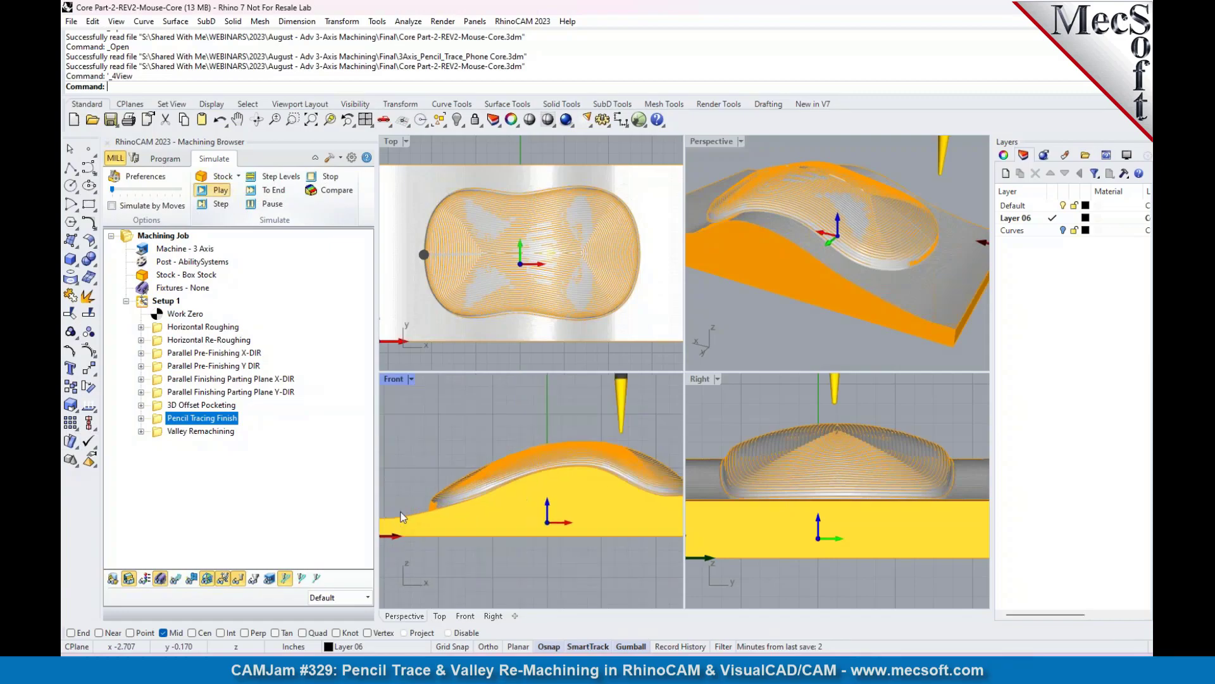
{"action": "scroll", "coordinate": [411, 513], "scroll_direction": "up", "scroll_amount": 1}
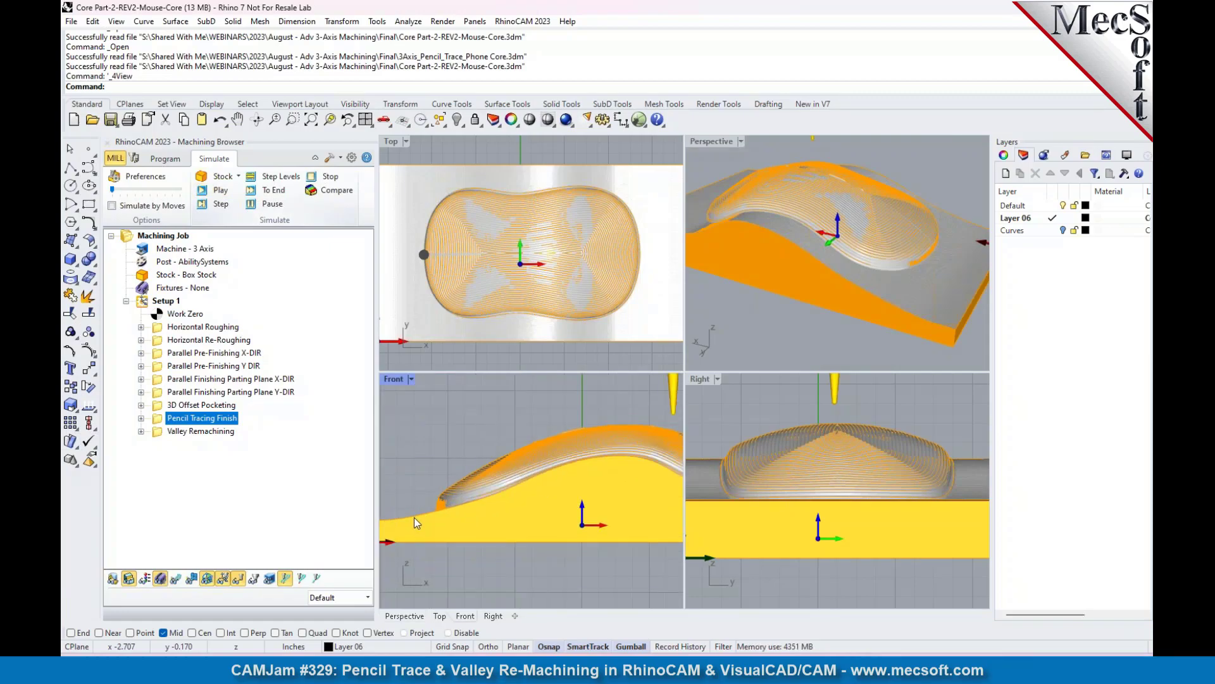
{"action": "scroll", "coordinate": [417, 516], "scroll_direction": "up", "scroll_amount": 2}
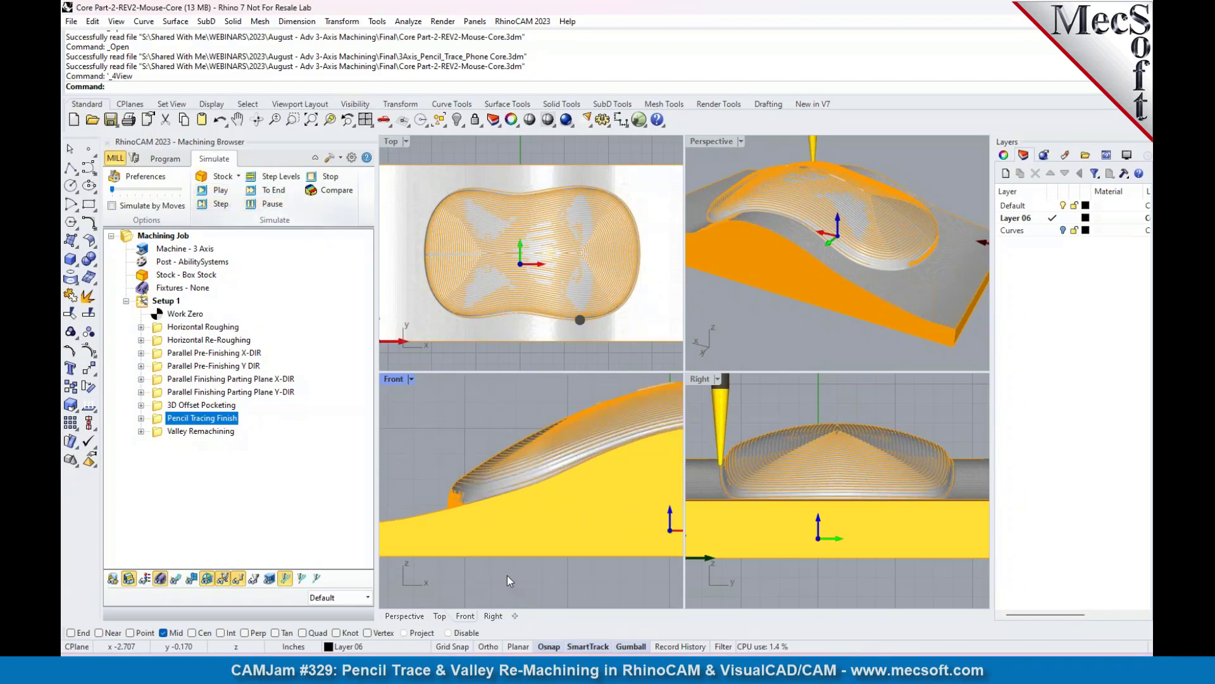
{"action": "scroll", "coordinate": [487, 489], "scroll_direction": "up", "scroll_amount": 3}
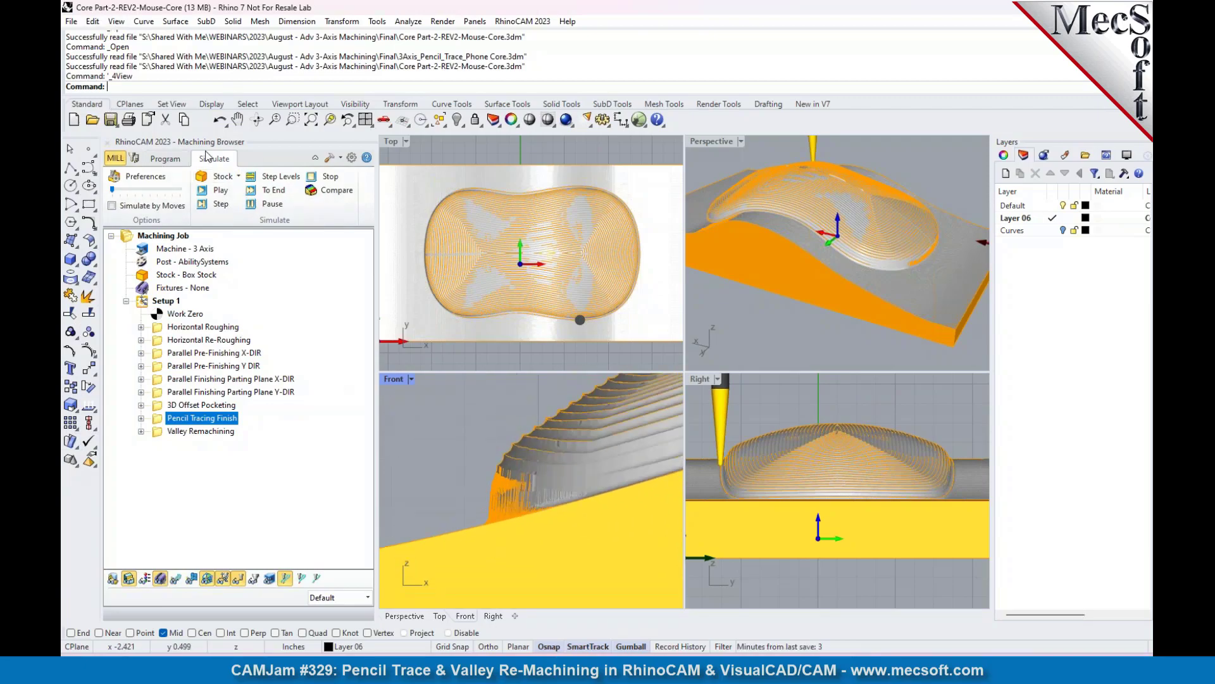
{"action": "left_click", "coordinate": [221, 192]}
{"action": "left_click_drag", "start_coordinate": [116, 191], "coordinate": [144, 193]}
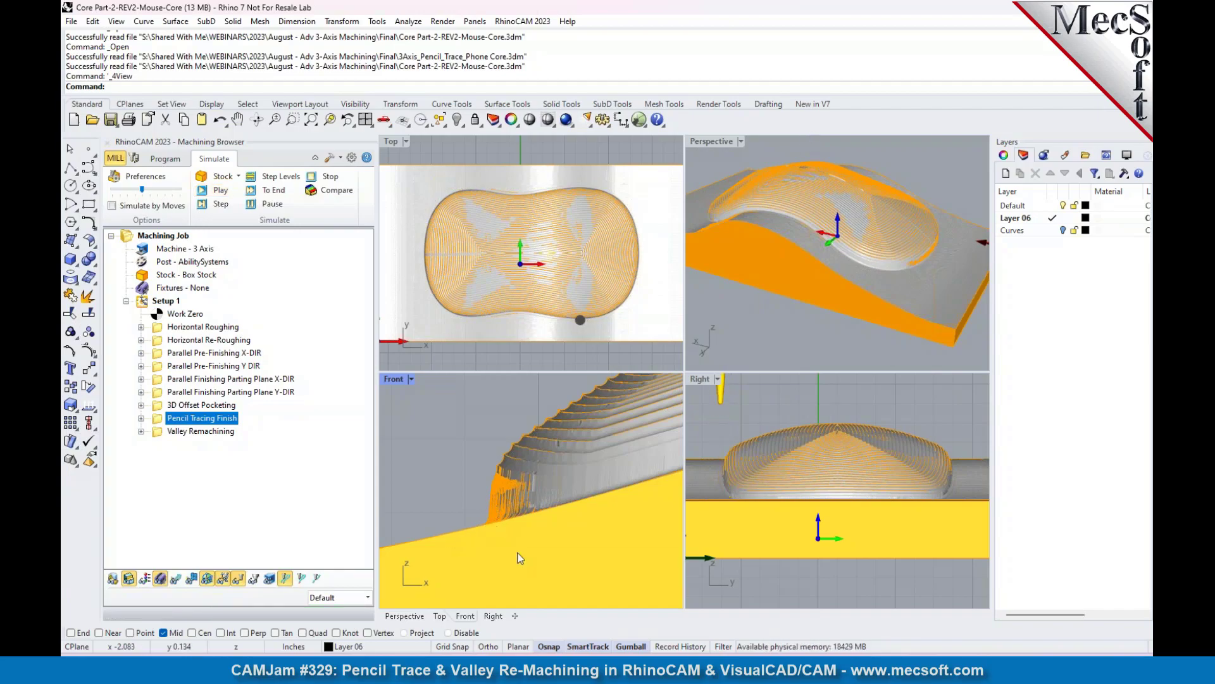
{"action": "left_click", "coordinate": [222, 191]}
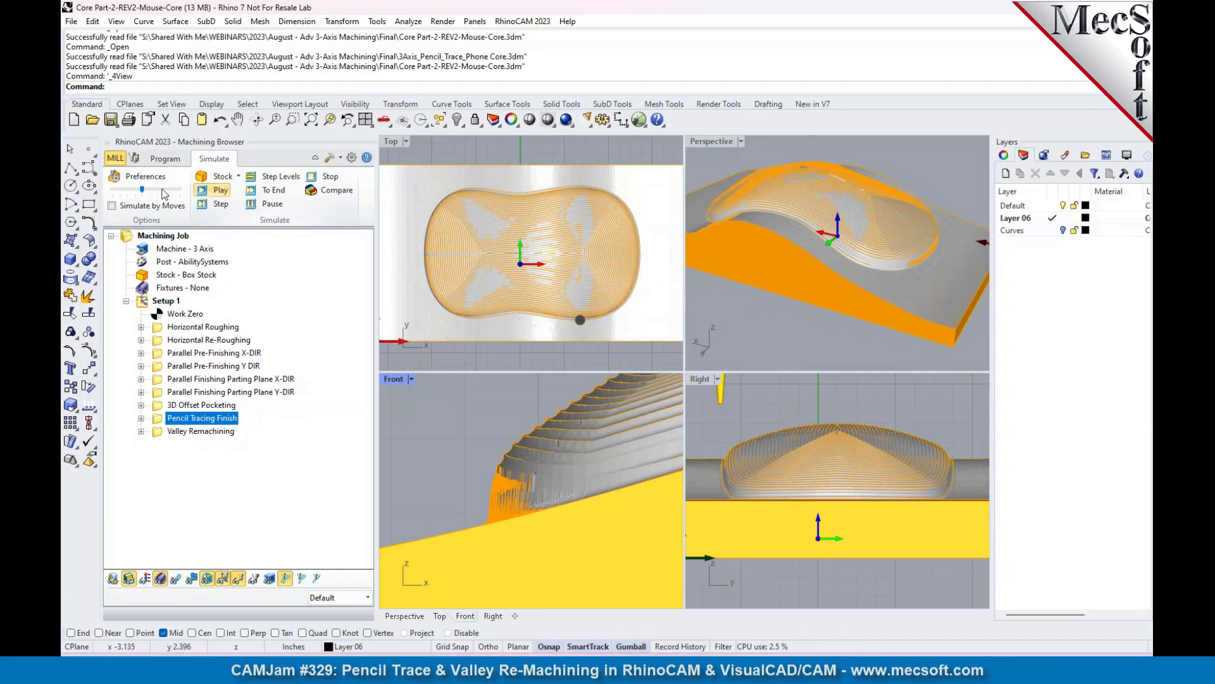
{"action": "left_click", "coordinate": [164, 189]}
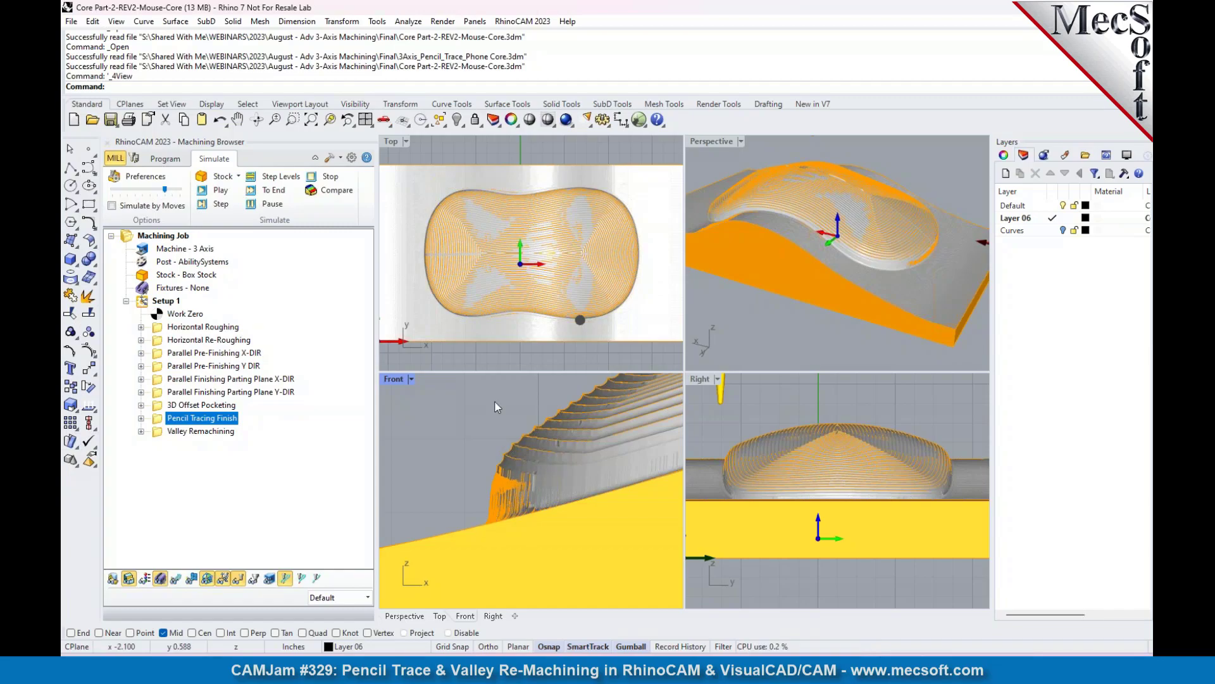
Step: Simulate Valley Remachining at the maximum speed, then pause and stop the simulation partway
{"action": "left_click", "coordinate": [162, 432]}
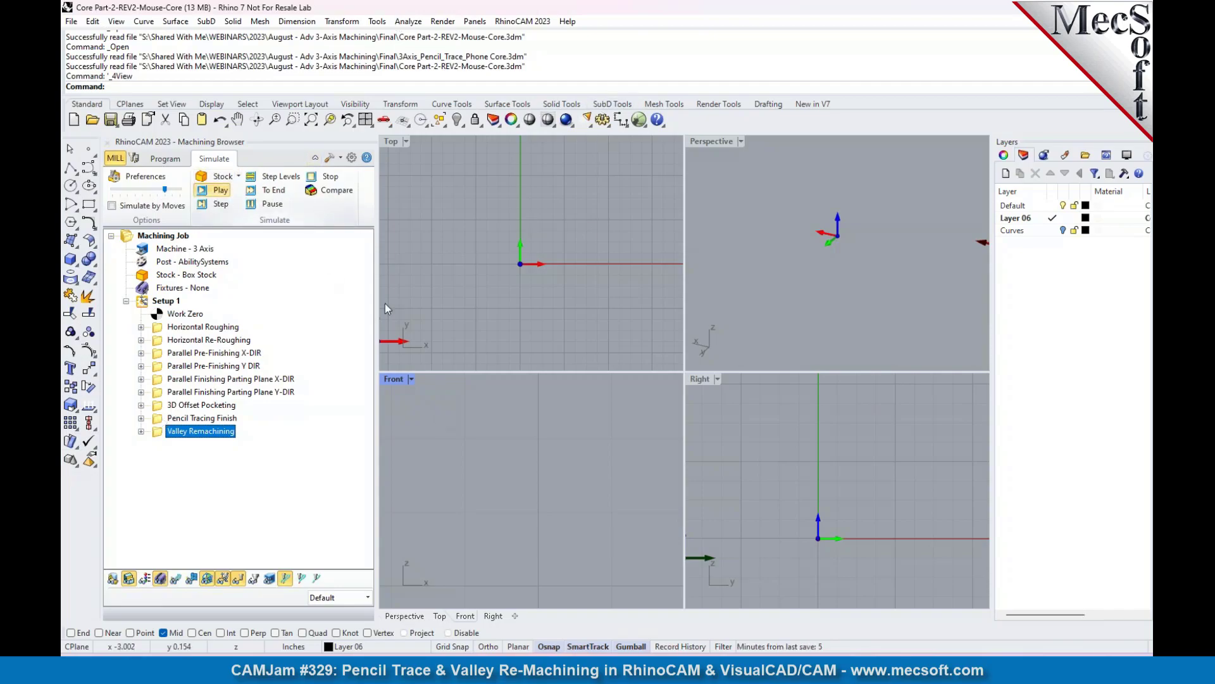
{"action": "left_click", "coordinate": [178, 192]}
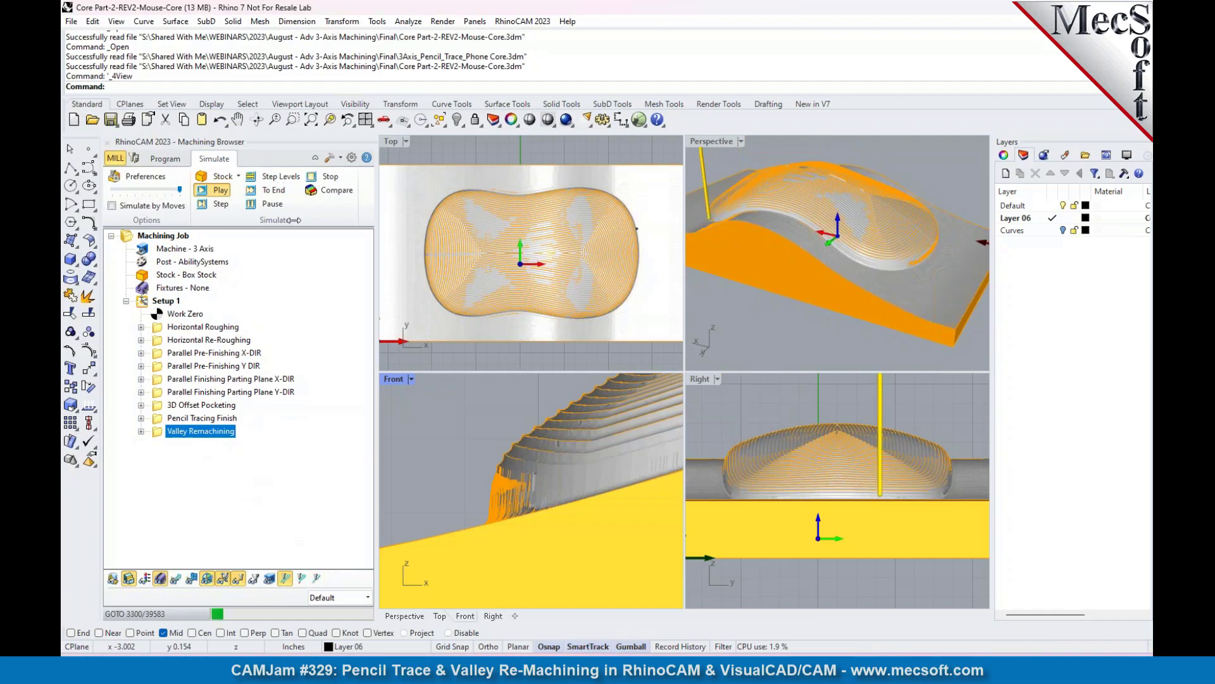
{"action": "left_click", "coordinate": [273, 204]}
{"action": "left_click", "coordinate": [331, 180]}
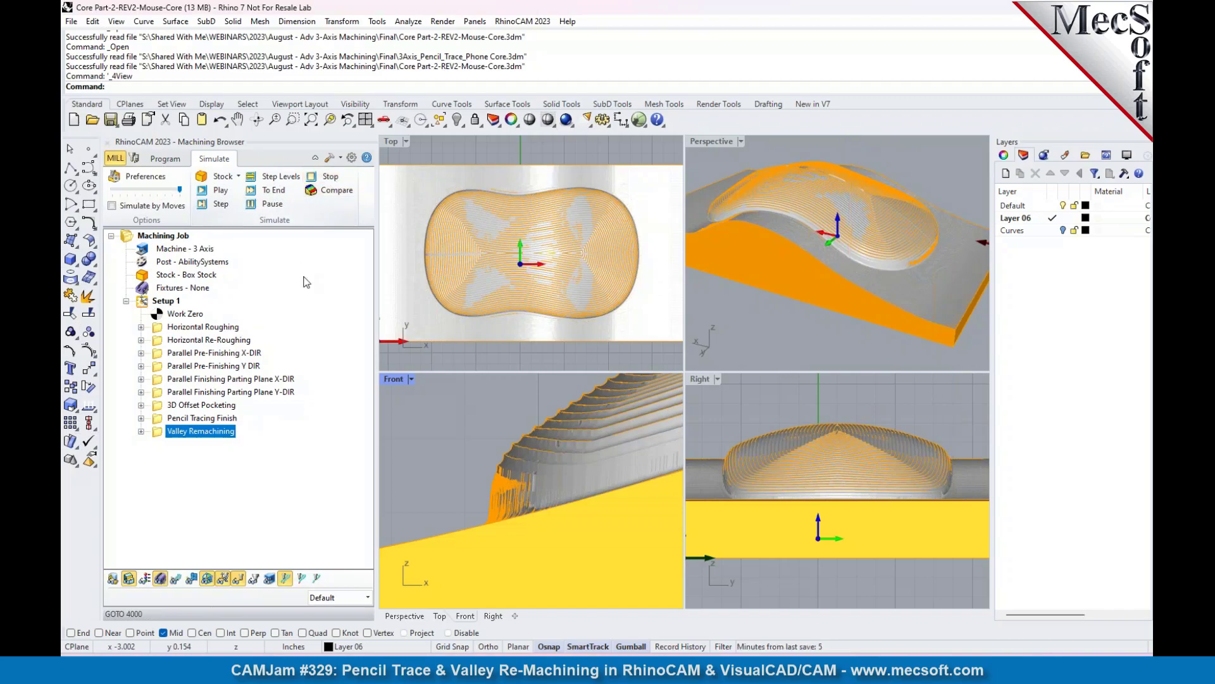
Step: Return to toolpath programming and review Valley Remachining's containment regions, tool, and feeds and speeds, examining the core in the Perspective view
{"action": "left_click", "coordinate": [176, 160]}
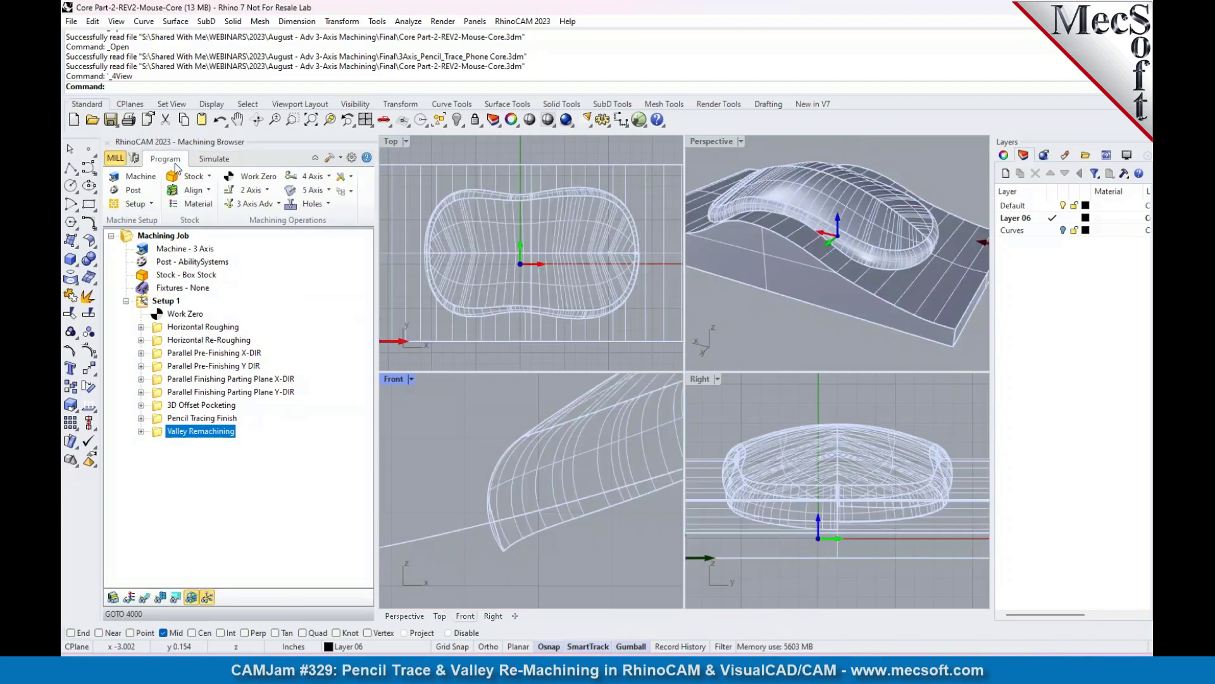
{"action": "left_click", "coordinate": [703, 143]}
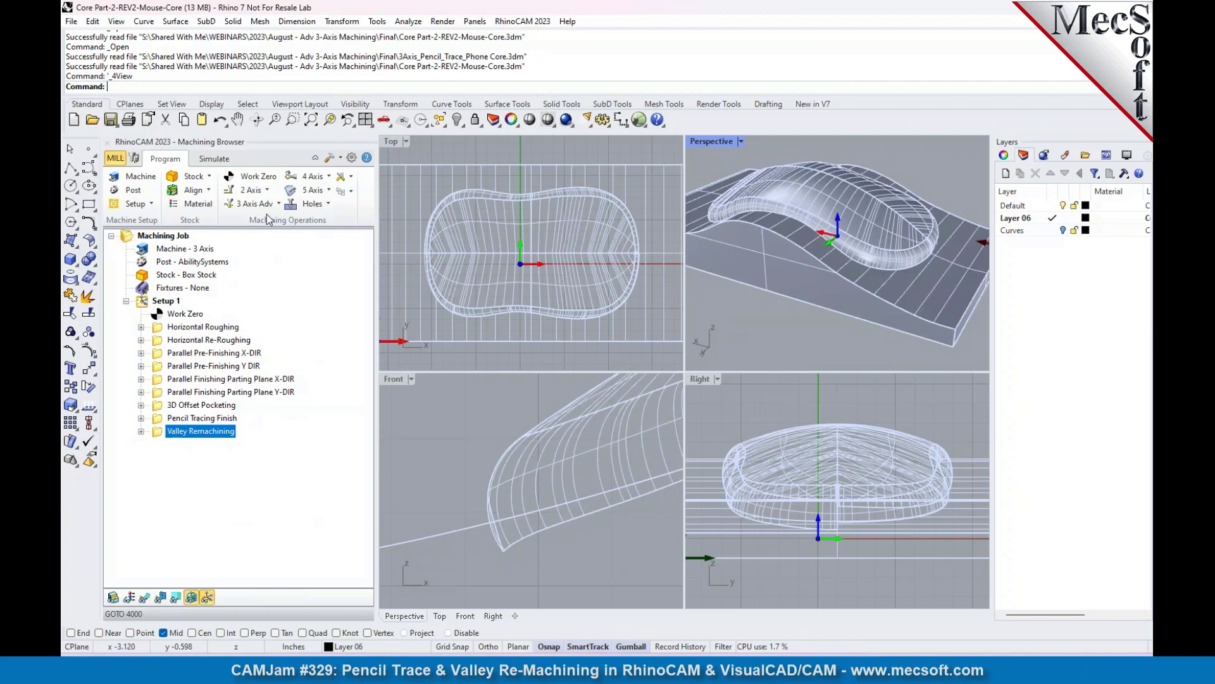
{"action": "double_click", "coordinate": [166, 433]}
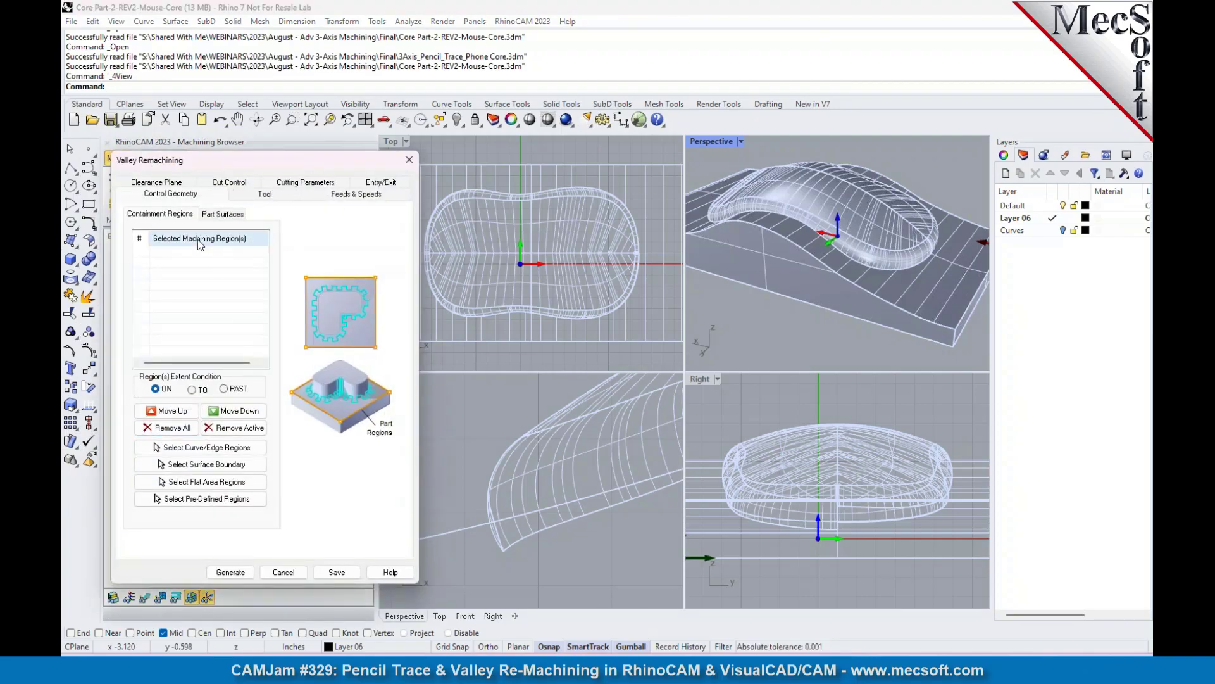
{"action": "mouse_move", "coordinate": [177, 346]}
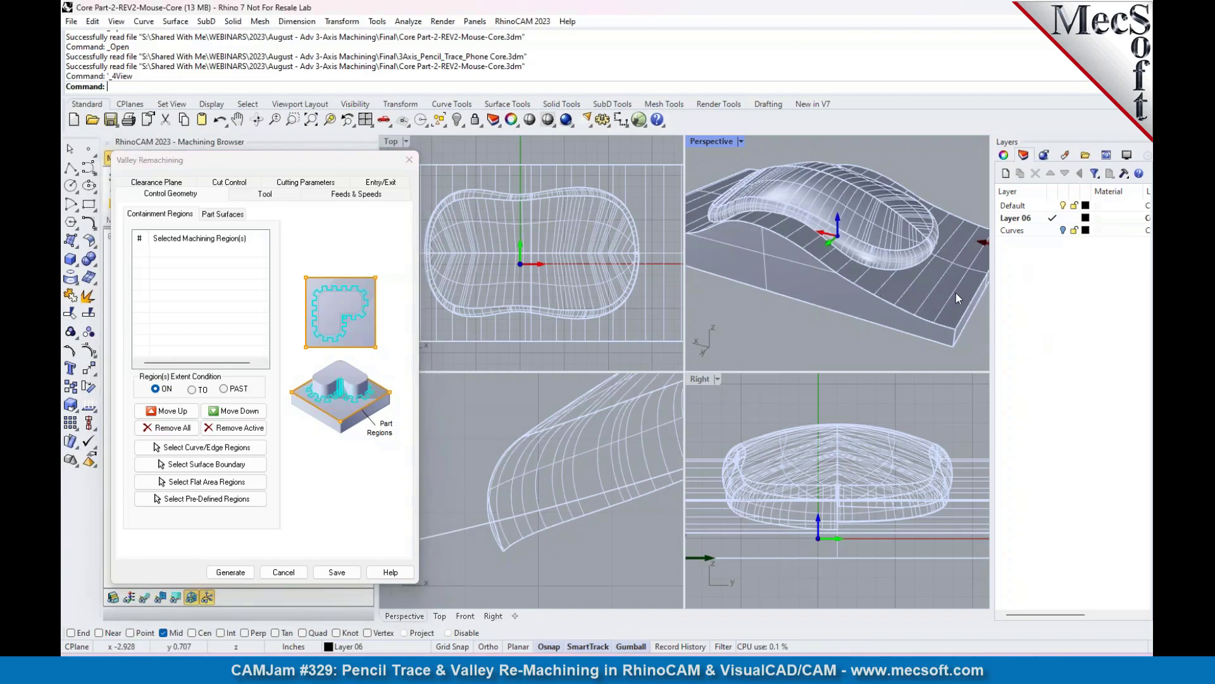
{"action": "scroll", "coordinate": [943, 266], "scroll_direction": "up", "scroll_amount": 3}
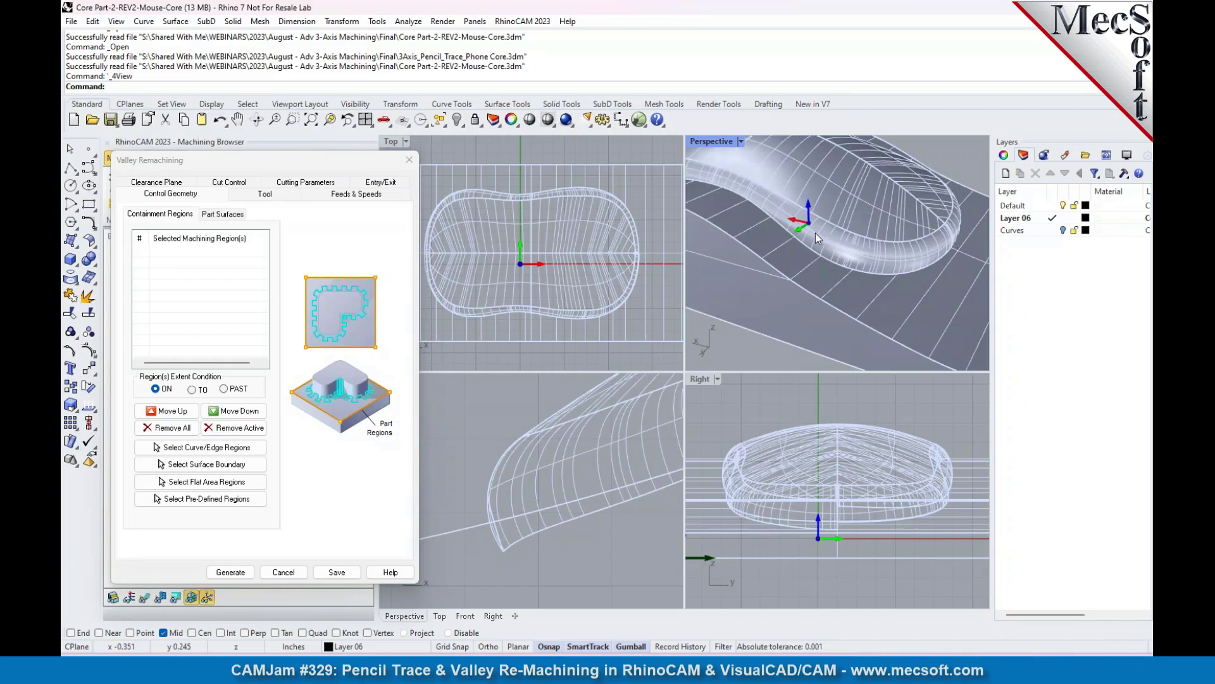
{"action": "scroll", "coordinate": [815, 233], "scroll_direction": "down", "scroll_amount": 5}
{"action": "left_click", "coordinate": [262, 198]}
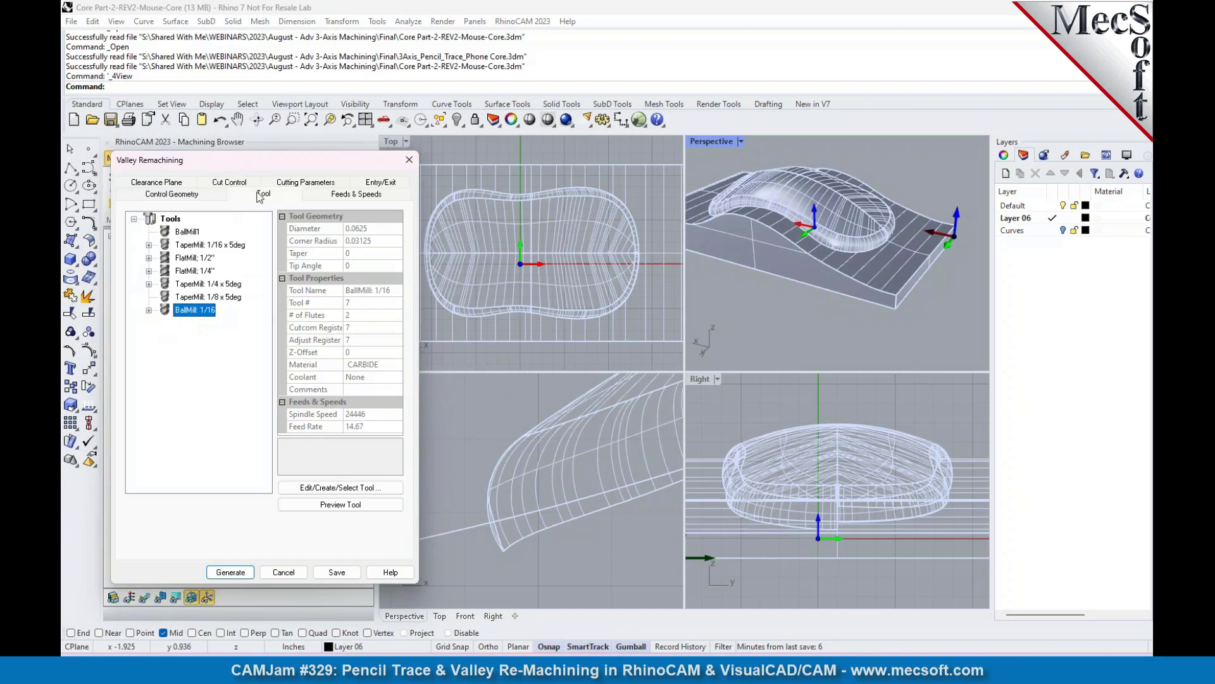
{"action": "left_click", "coordinate": [337, 195]}
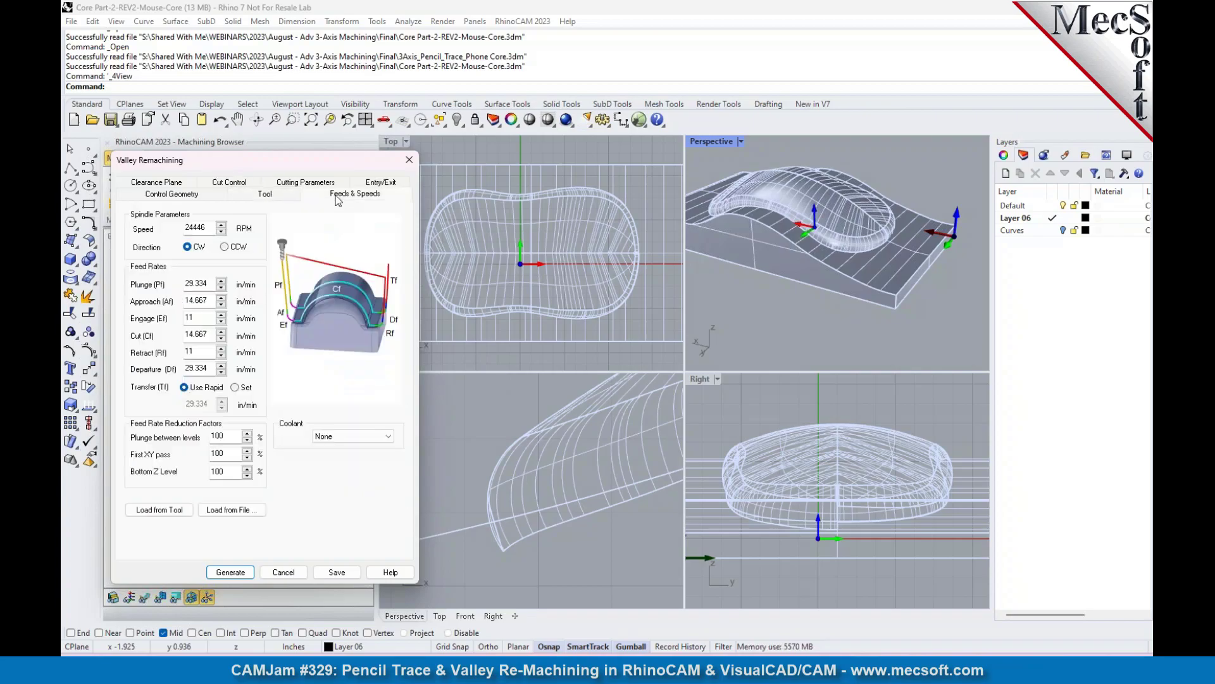
{"action": "left_click", "coordinate": [152, 185]}
Step: Set both the Intol and Outol cut control tolerances of Valley Remachining to 0.001
{"action": "left_click", "coordinate": [232, 195]}
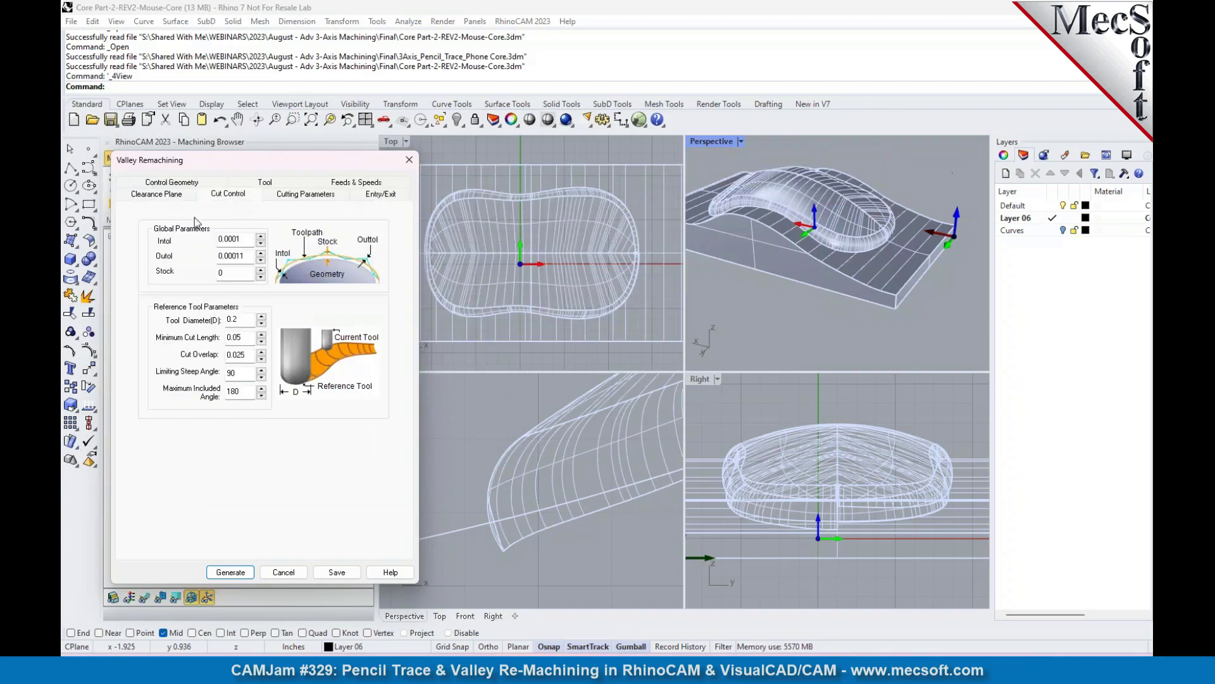
{"action": "left_click", "coordinate": [243, 258]}
{"action": "type", "text": "1"}
{"action": "mouse_move", "coordinate": [256, 254]}
{"action": "mouse_move", "coordinate": [245, 320]}
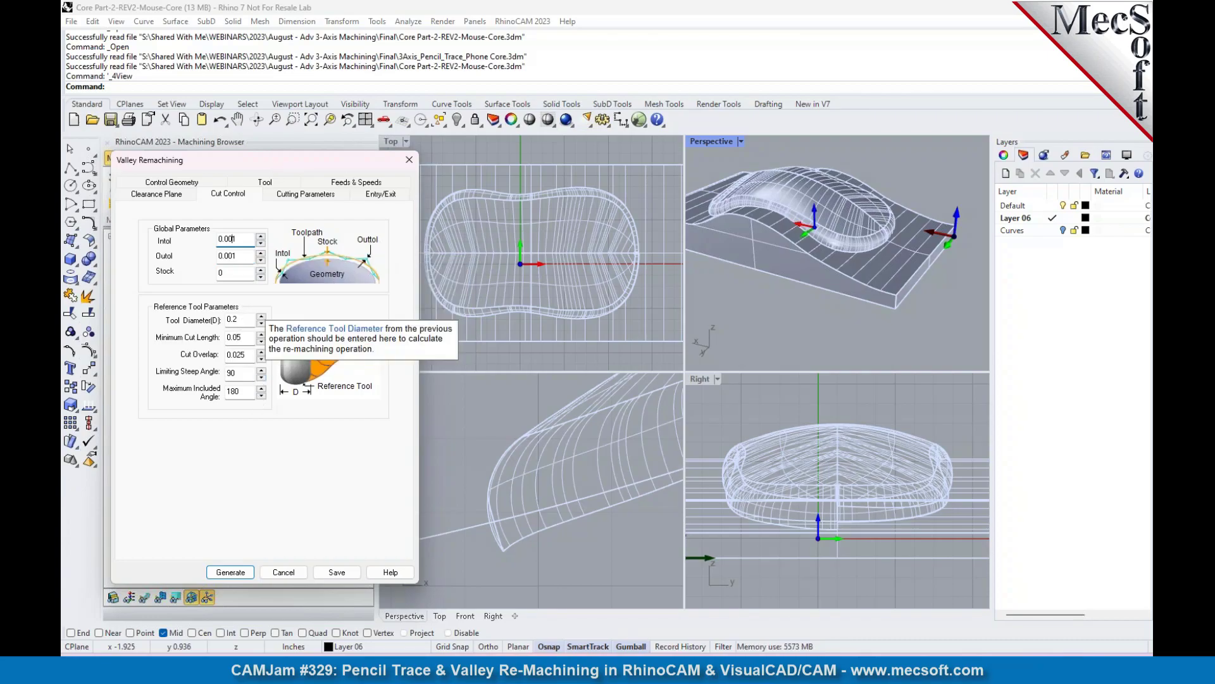
Step: Check the Valley Remachining cut pattern options, then generate the toolpath and display it around the base of the mouse core
{"action": "left_click", "coordinate": [307, 196]}
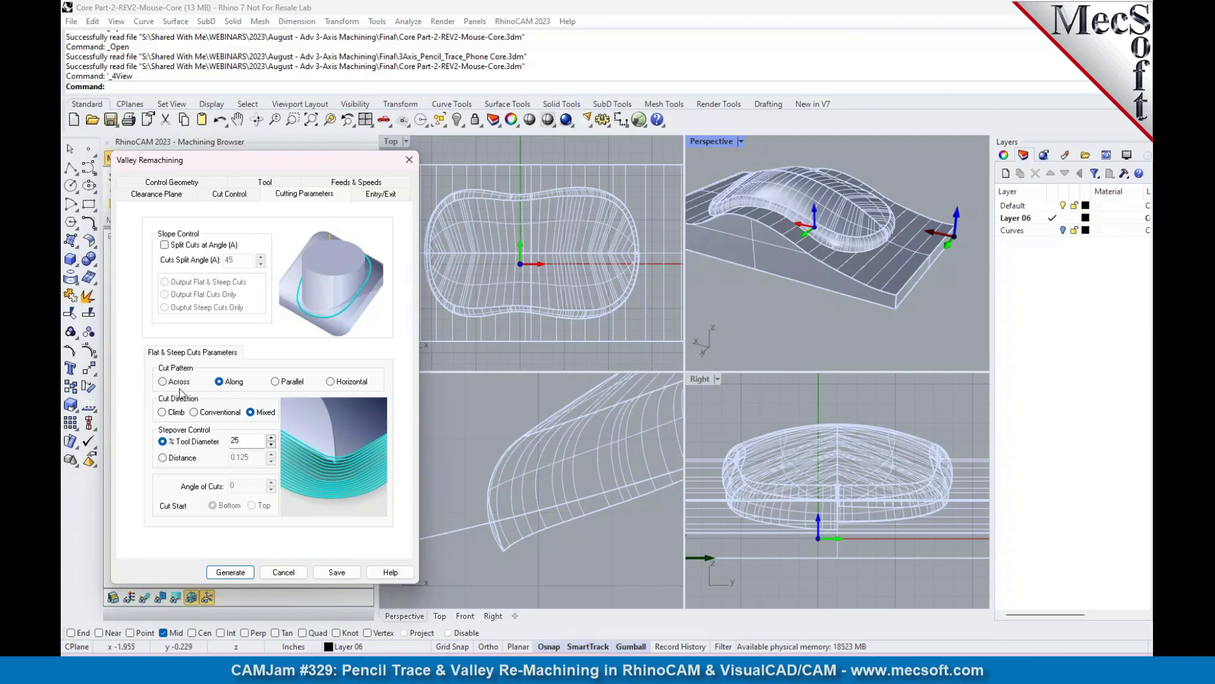
{"action": "mouse_move", "coordinate": [228, 390]}
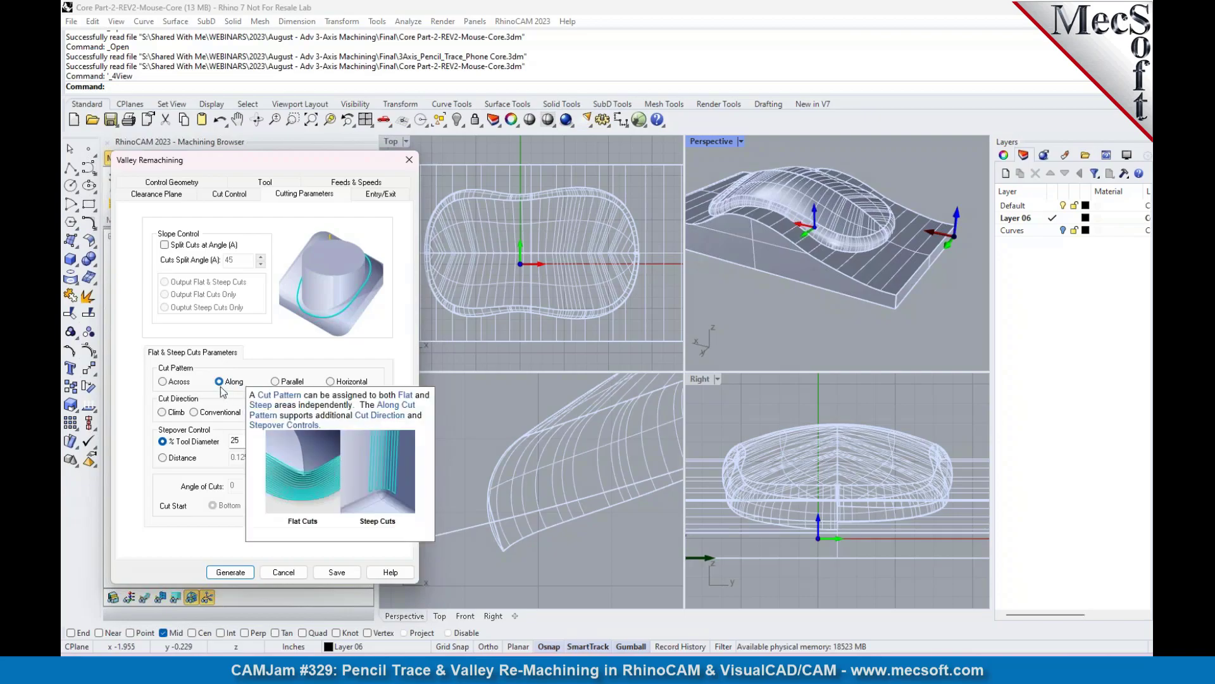
{"action": "left_click", "coordinate": [229, 573]}
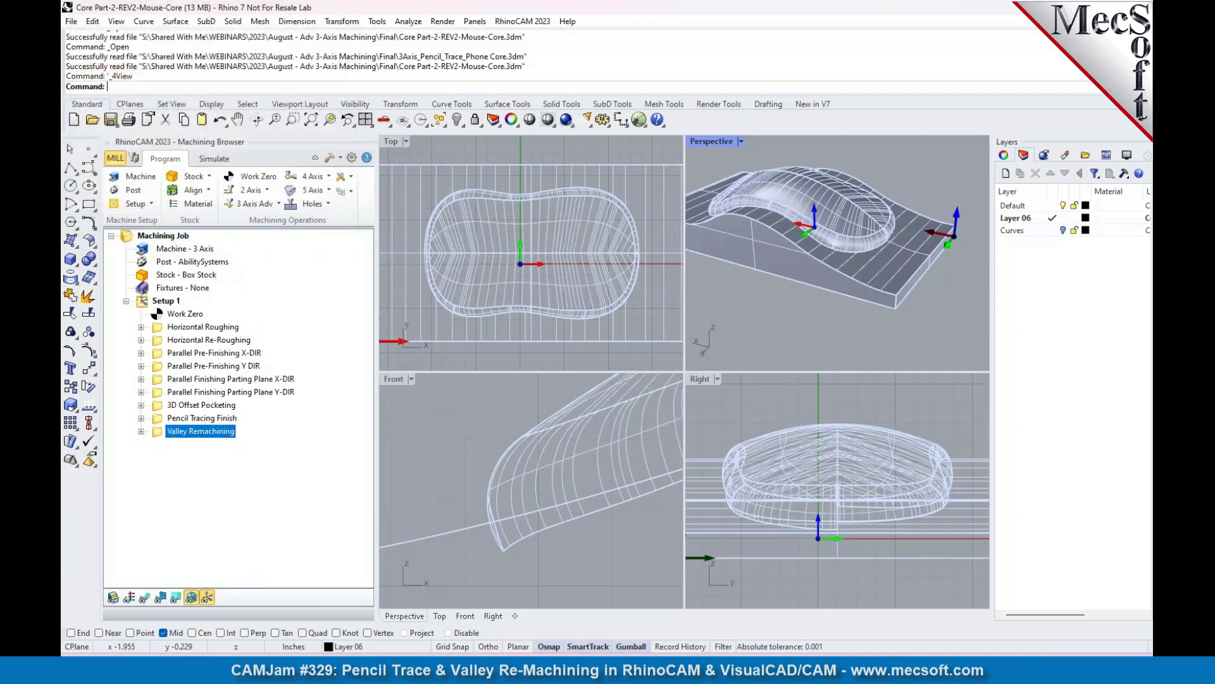
{"action": "left_click", "coordinate": [145, 597]}
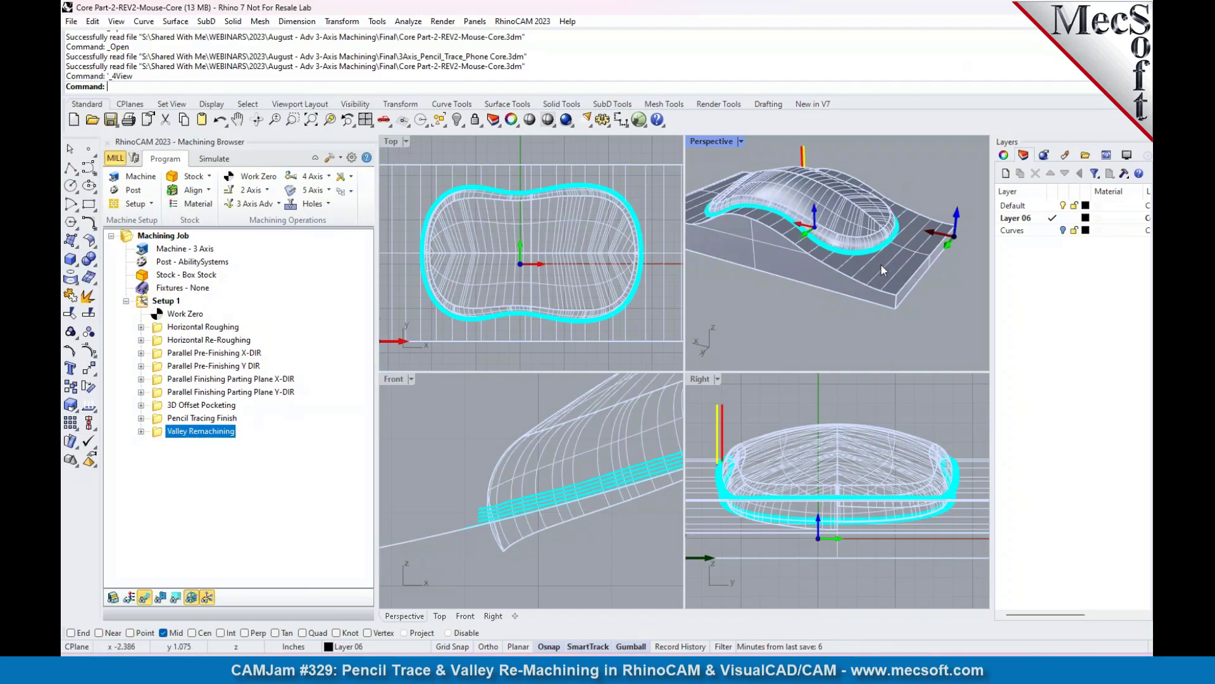
{"action": "scroll", "coordinate": [878, 256], "scroll_direction": "up", "scroll_amount": 3}
{"action": "scroll", "coordinate": [863, 220], "scroll_direction": "down", "scroll_amount": 3}
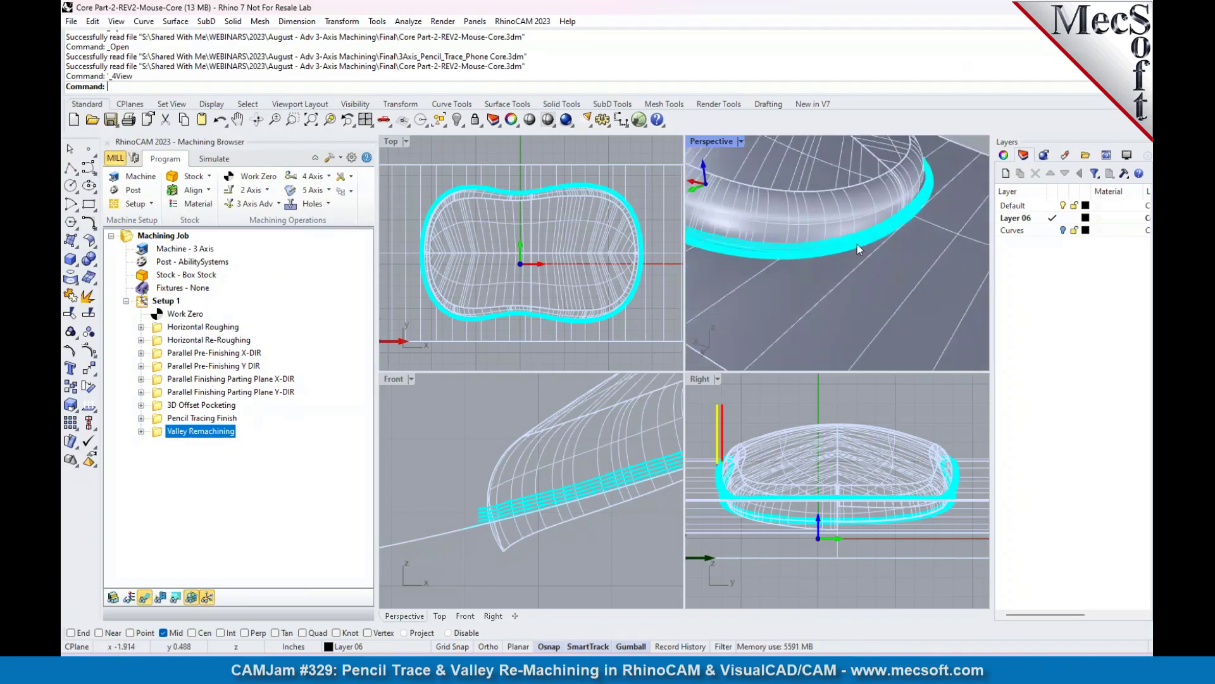
{"action": "scroll", "coordinate": [862, 254], "scroll_direction": "down", "scroll_amount": 5}
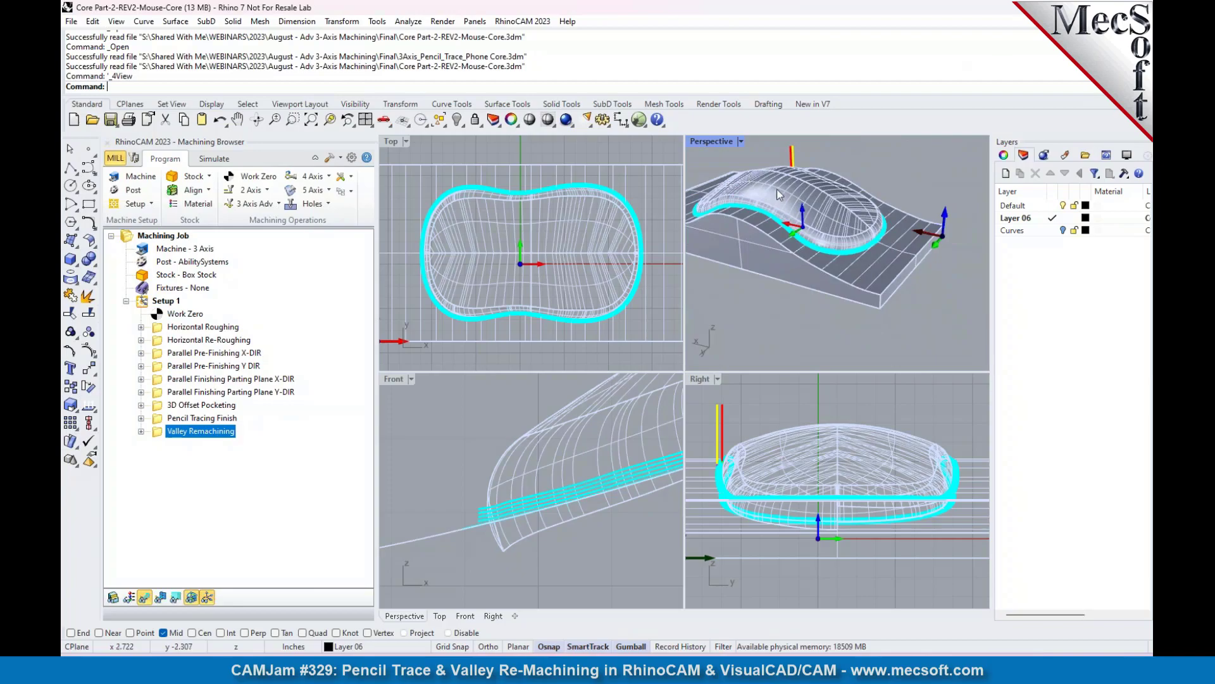
{"action": "scroll", "coordinate": [777, 188], "scroll_direction": "up", "scroll_amount": 1}
{"action": "scroll", "coordinate": [773, 202], "scroll_direction": "down", "scroll_amount": 1}
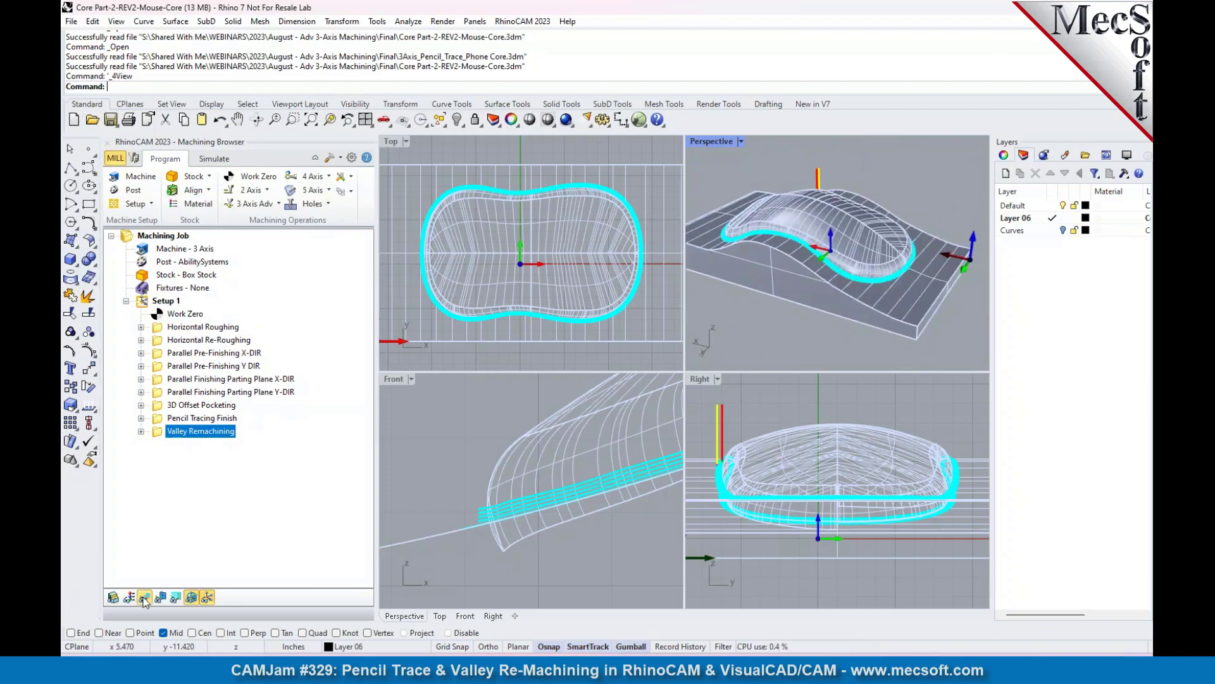
Step: Switch the Valley Remachining tool to TaperMill 1/16 x 5deg and regenerate the toolpath
{"action": "left_click", "coordinate": [141, 432]}
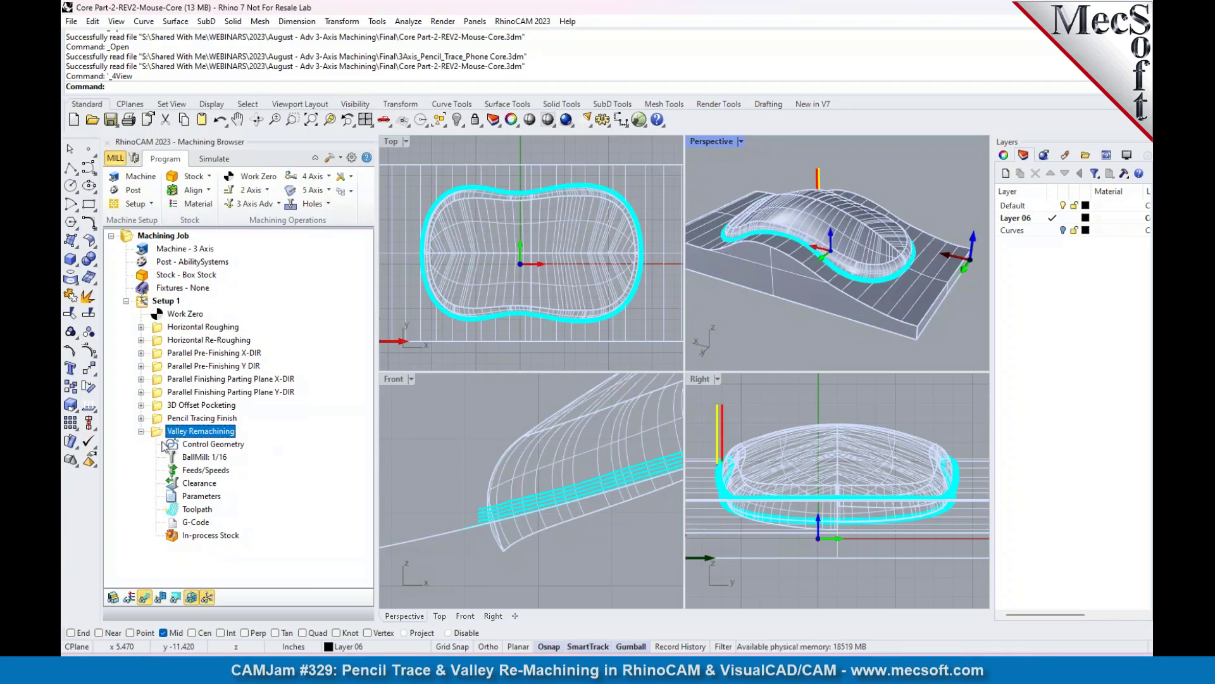
{"action": "double_click", "coordinate": [159, 437]}
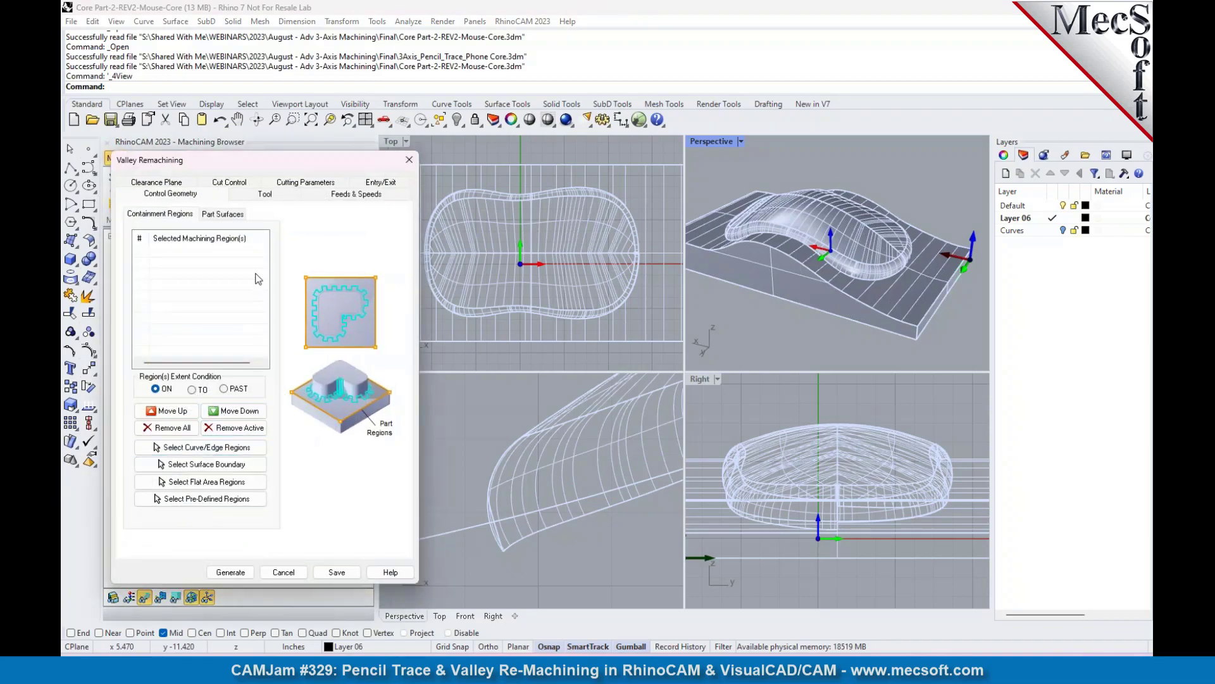
{"action": "left_click", "coordinate": [275, 194]}
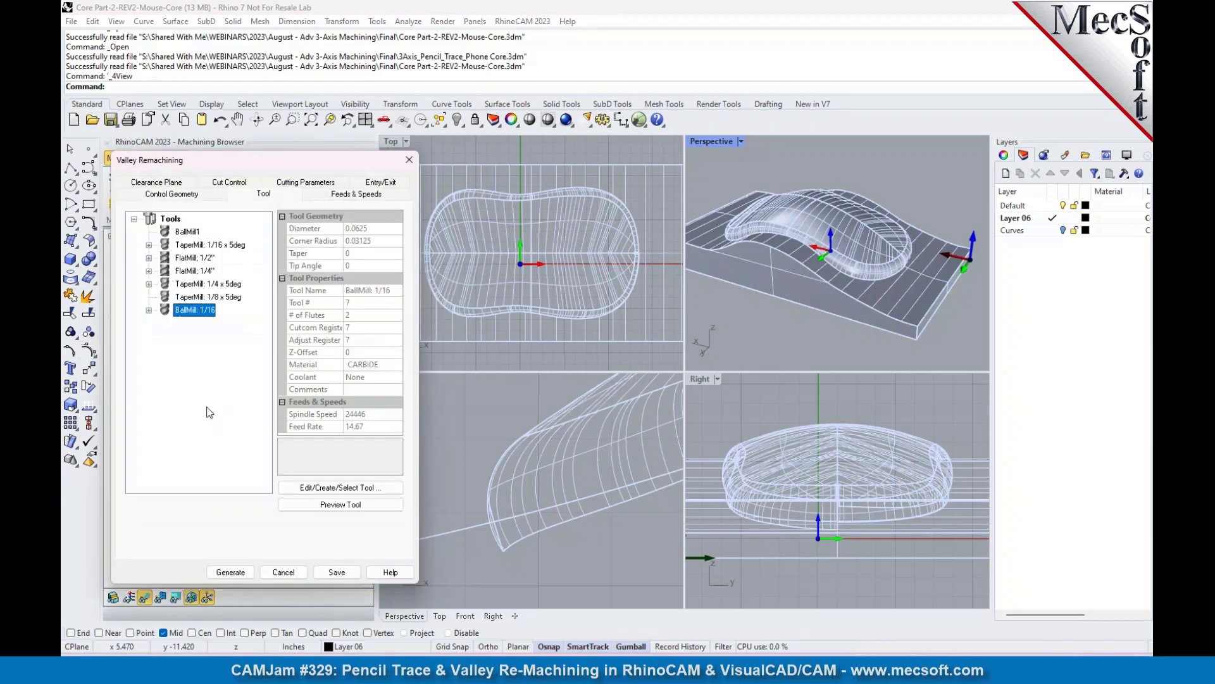
{"action": "left_click", "coordinate": [233, 573]}
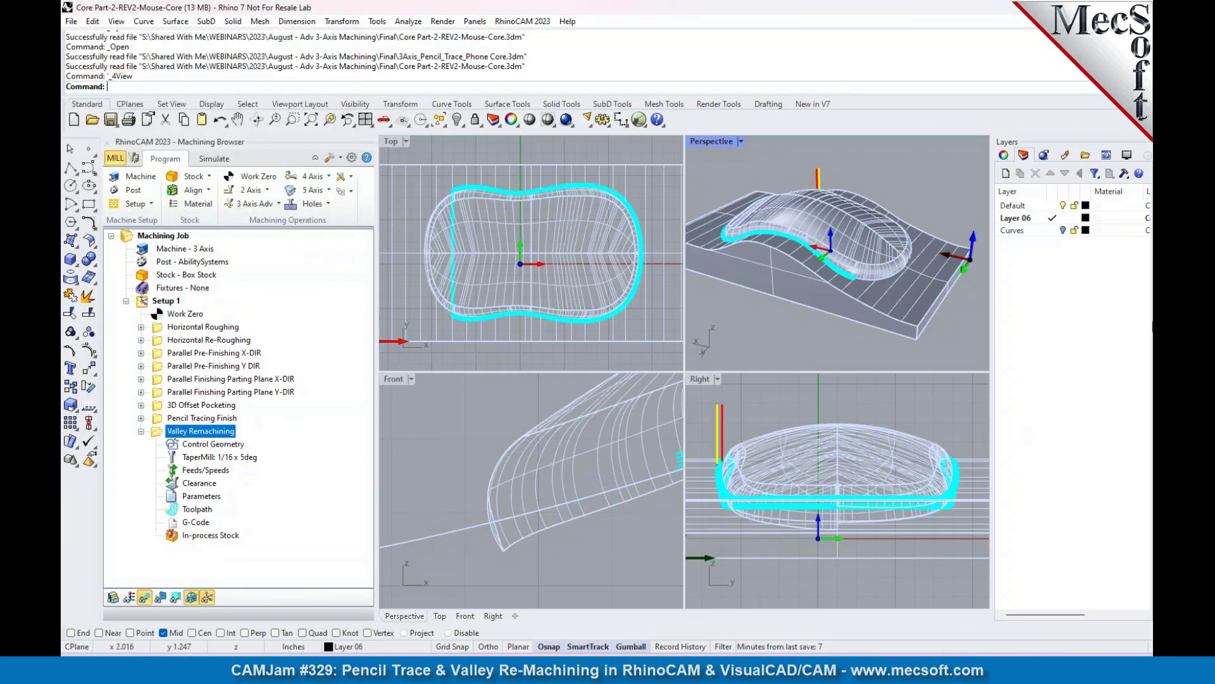
{"action": "right_click_drag", "start_coordinate": [918, 266], "coordinate": [949, 288]}
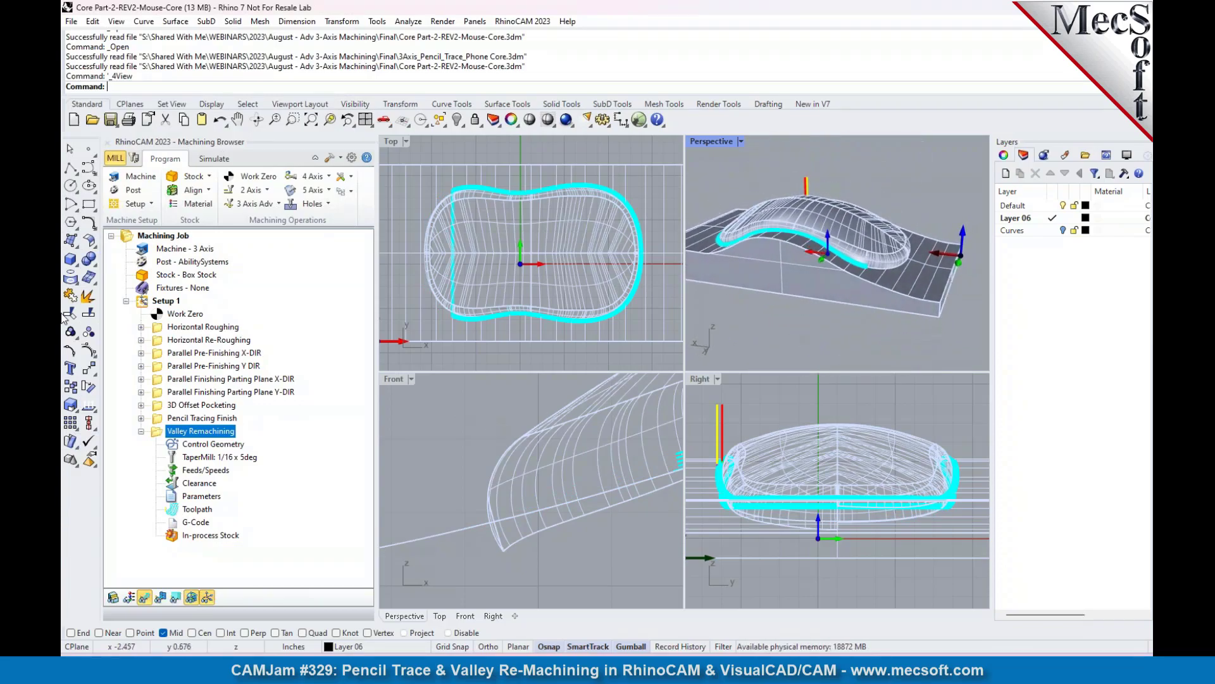
Step: Set the Valley Remachining Intol and Outol tolerances to 0.0001 and regenerate the toolpath
{"action": "double_click", "coordinate": [159, 432]}
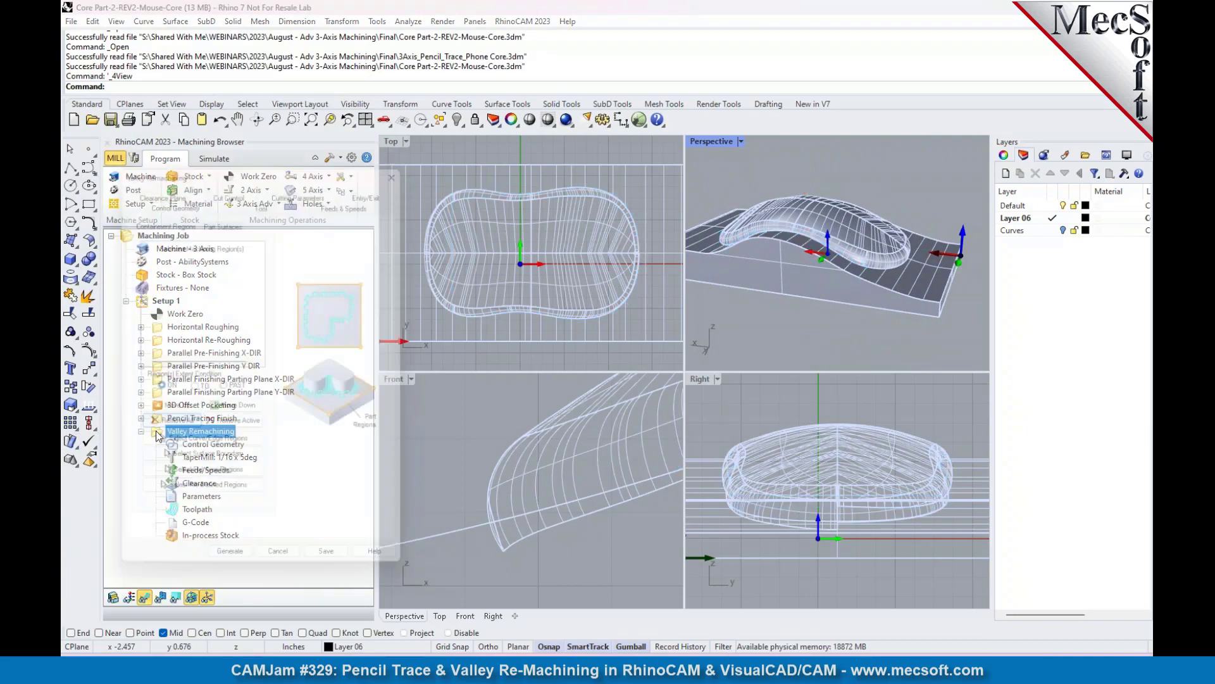
{"action": "left_click", "coordinate": [239, 186]}
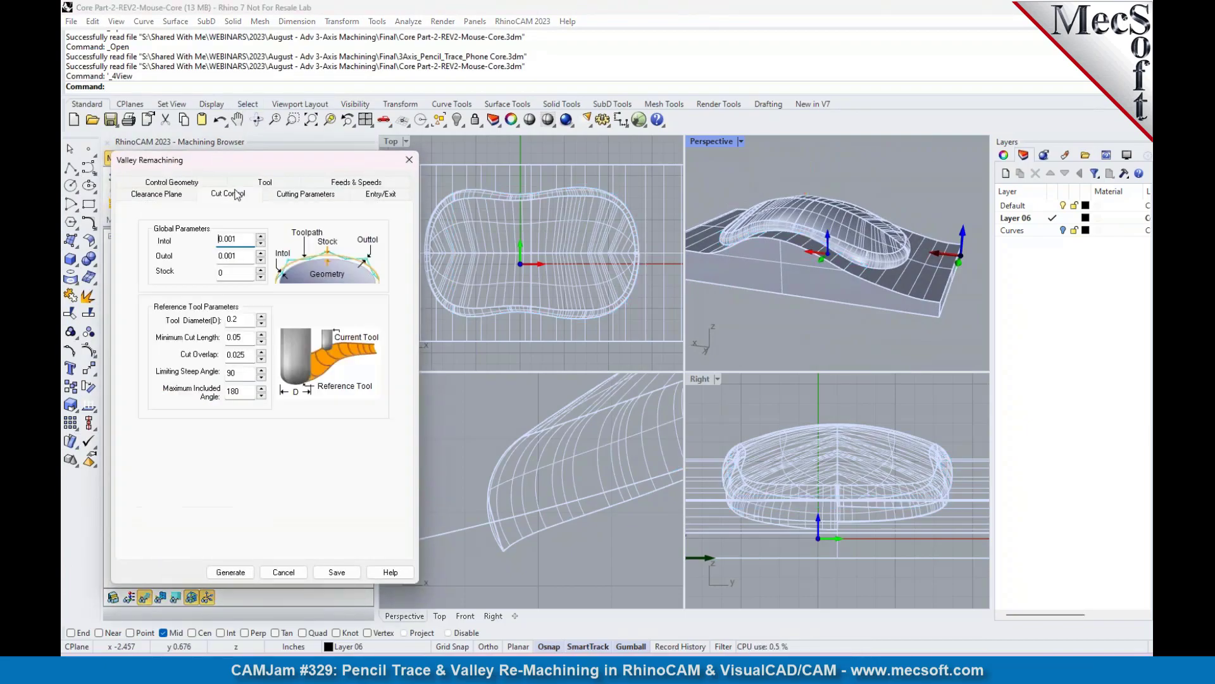
{"action": "mouse_move", "coordinate": [236, 239]}
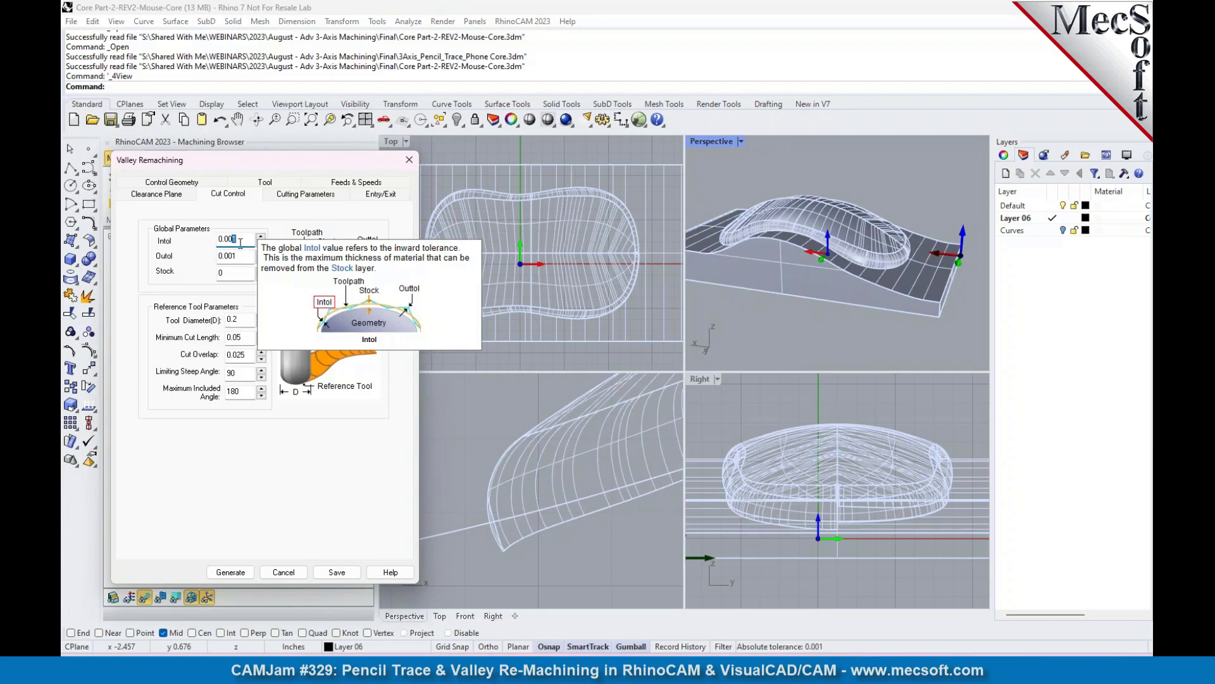
{"action": "type", "text": "1"}
{"action": "left_click", "coordinate": [236, 256]}
{"action": "mouse_move", "coordinate": [237, 256]}
{"action": "key", "text": "BackSpace"}
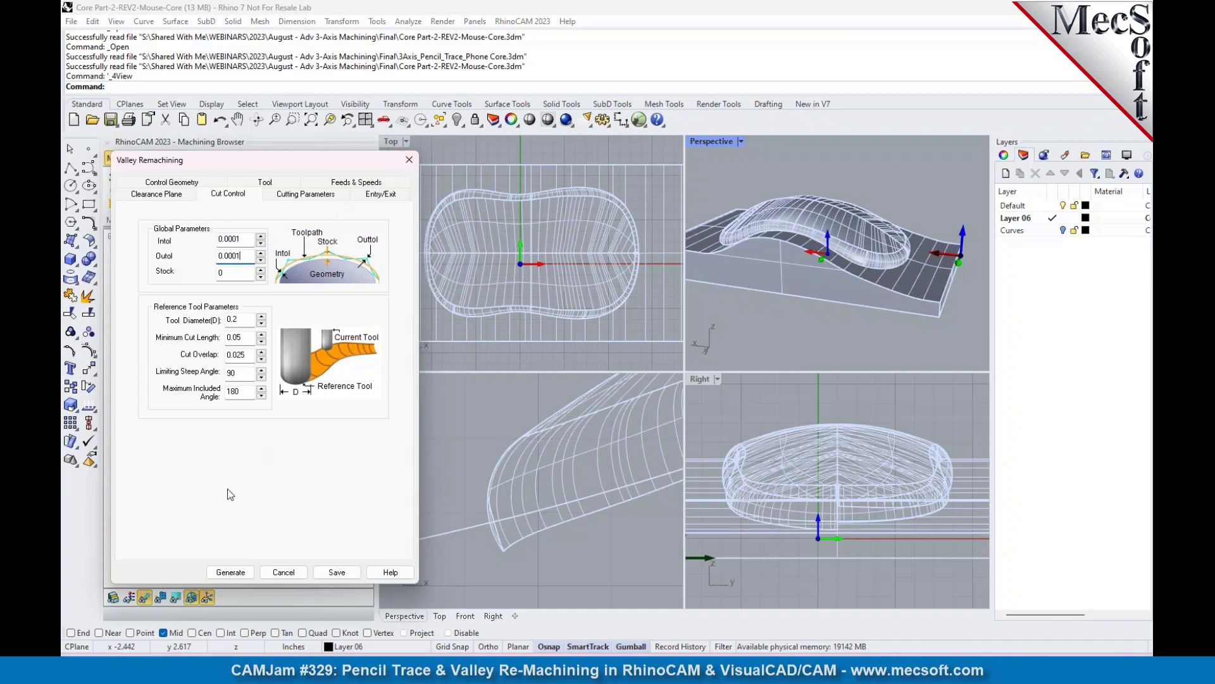
{"action": "left_click", "coordinate": [250, 573]}
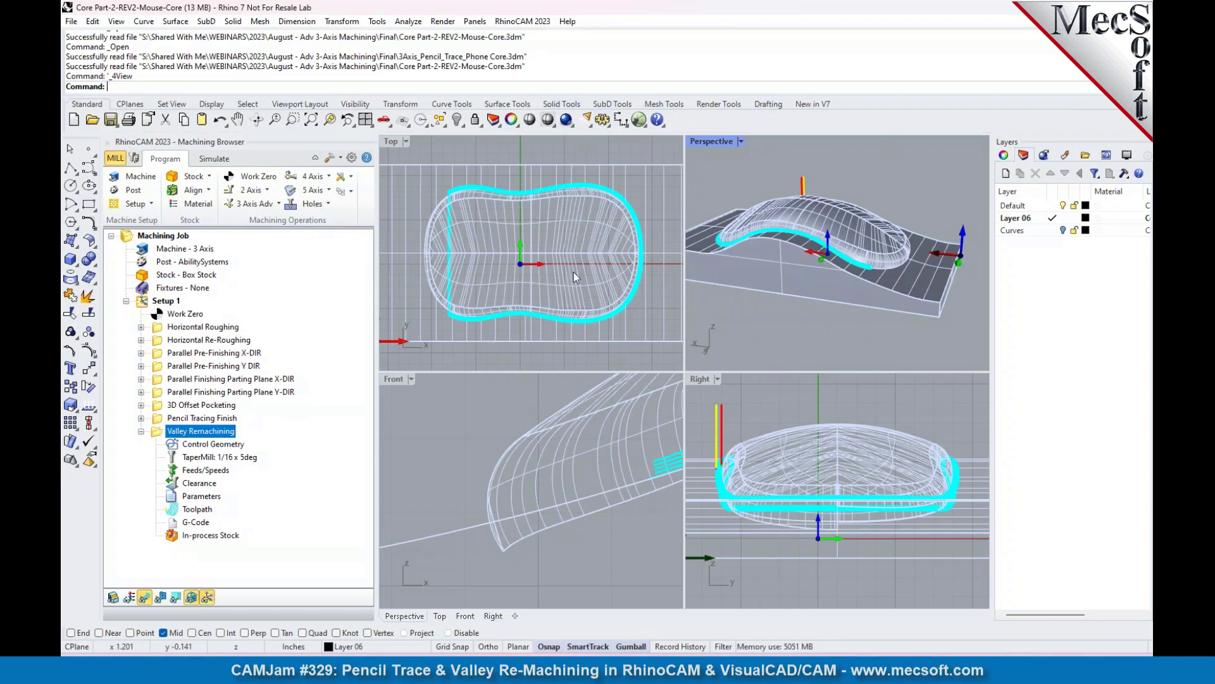
{"action": "left_click", "coordinate": [141, 431]}
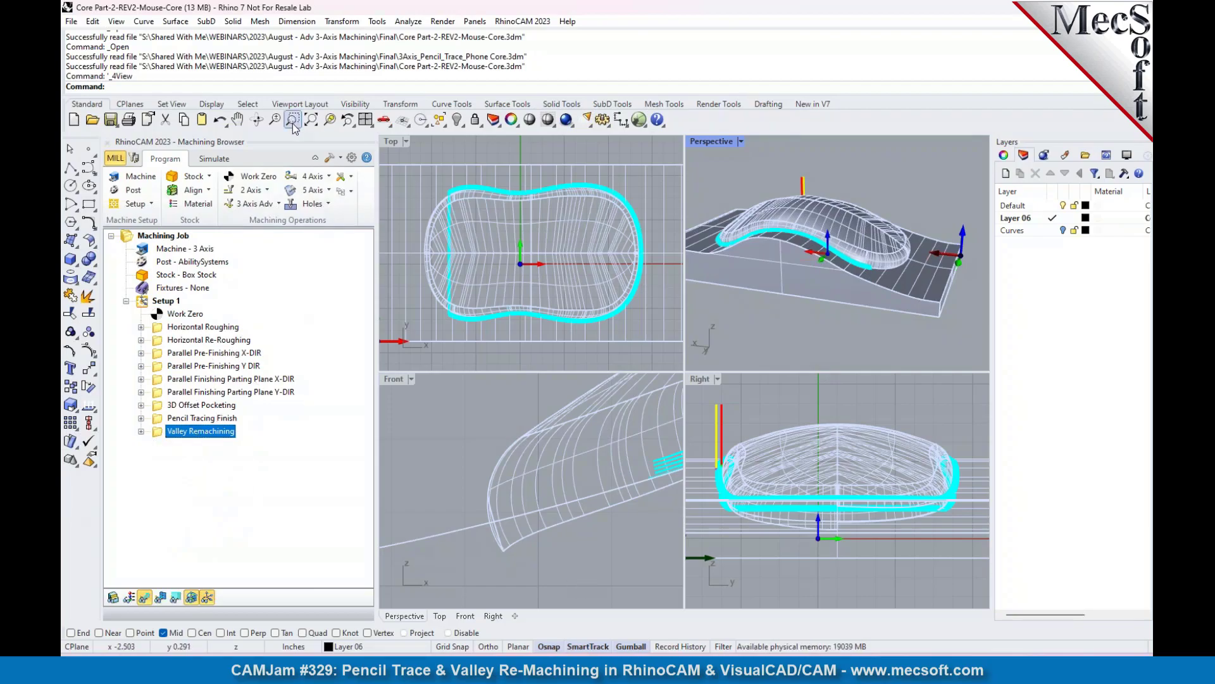